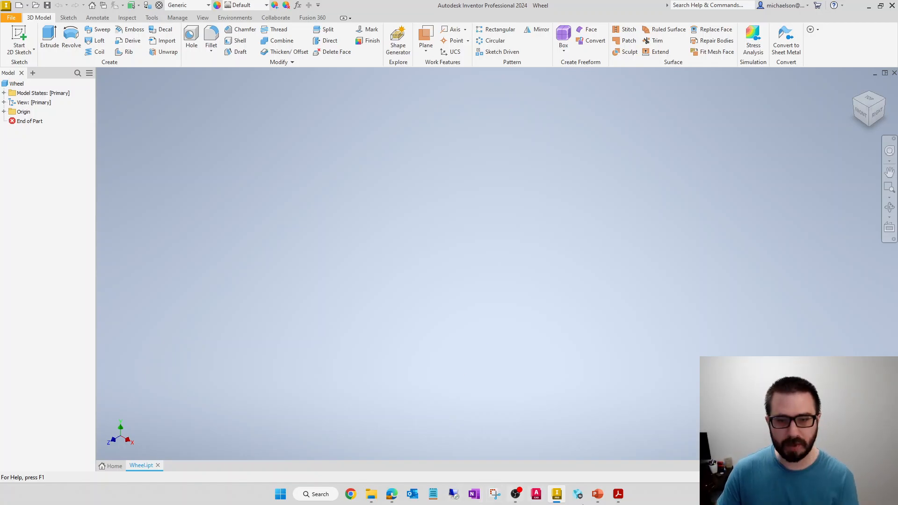
# Consult the H-shaped wheel profile in the tutorial PDF and start a 2D sketch on the XY plane.
pyautogui.click(618, 495)
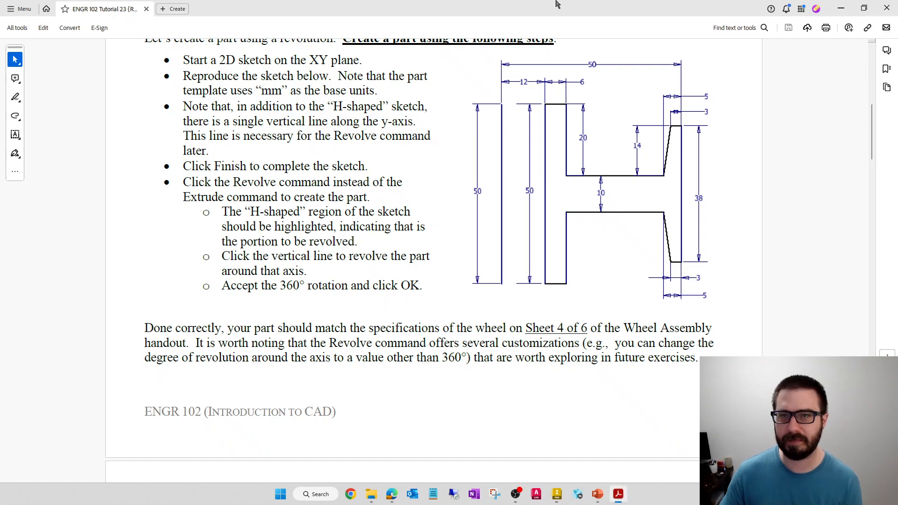
pyautogui.click(618, 494)
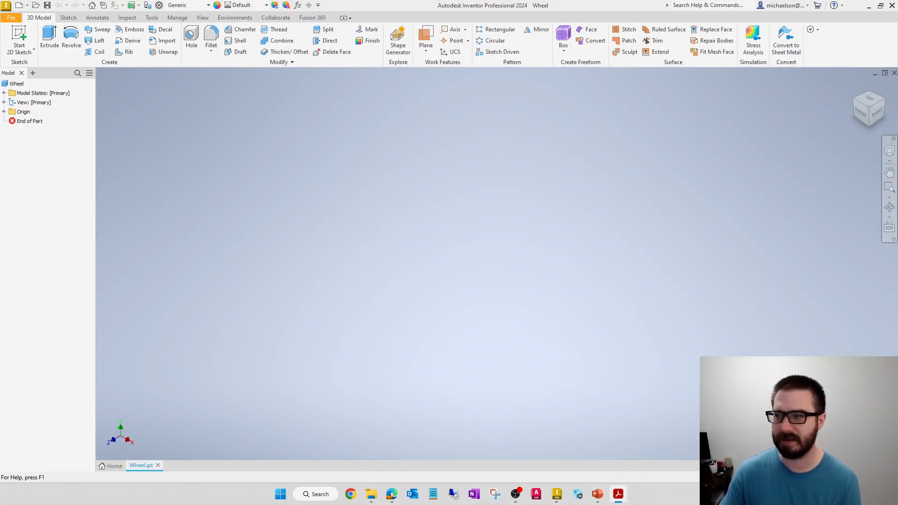
pyautogui.click(13, 36)
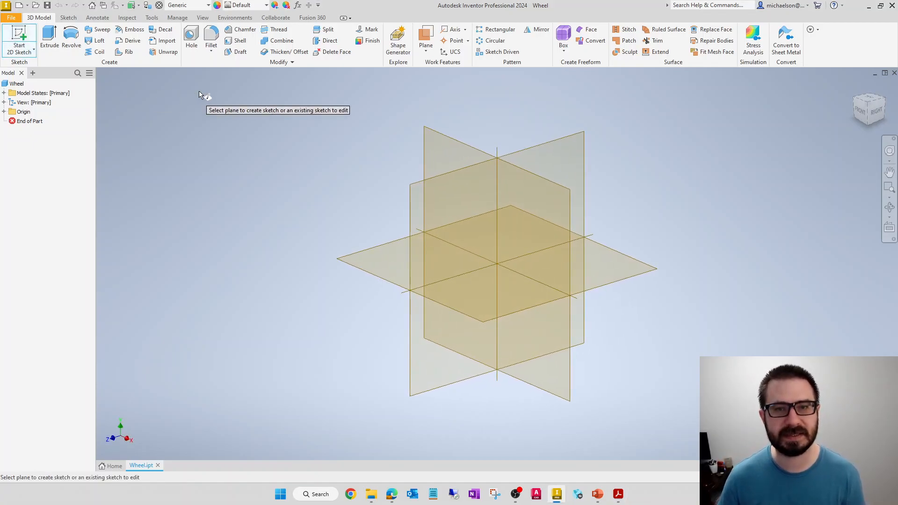
pyautogui.click(457, 151)
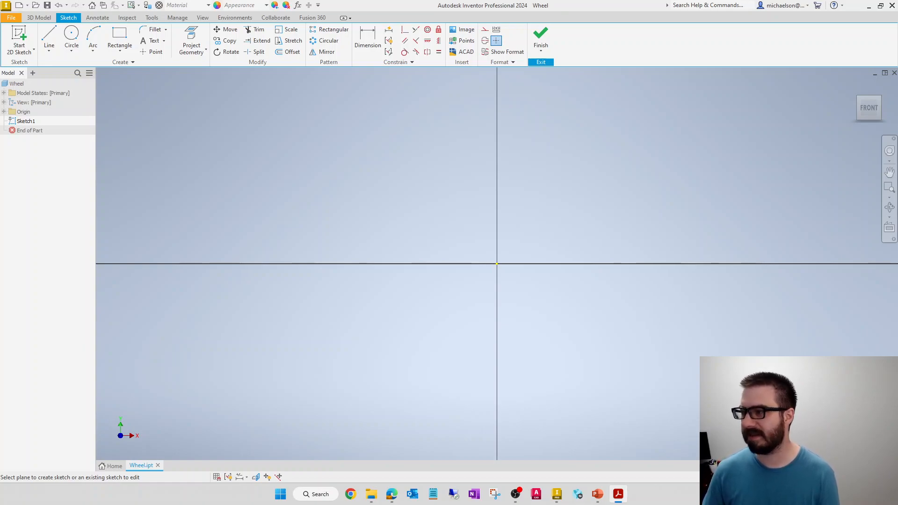
pyautogui.click(495, 14)
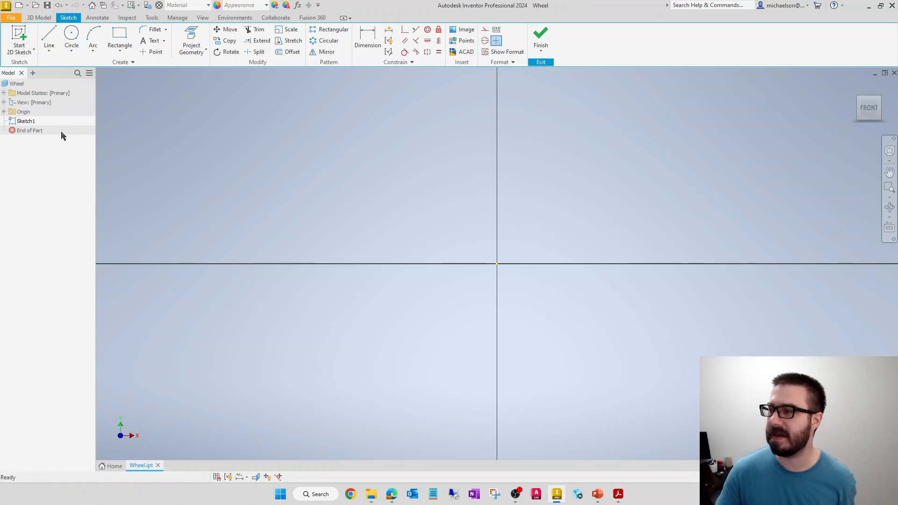
# Draw a vertical axis line about 16 mm long, upward from the sketch origin.
pyautogui.click(49, 34)
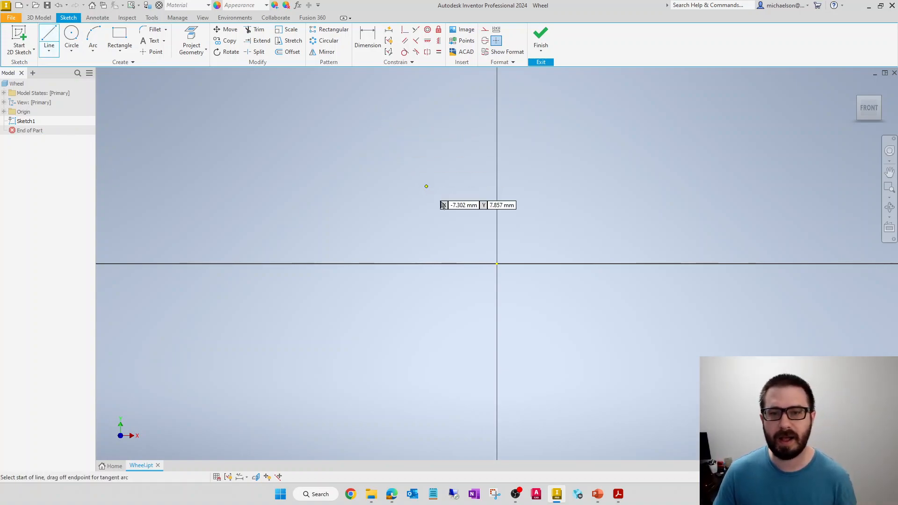
pyautogui.click(497, 263)
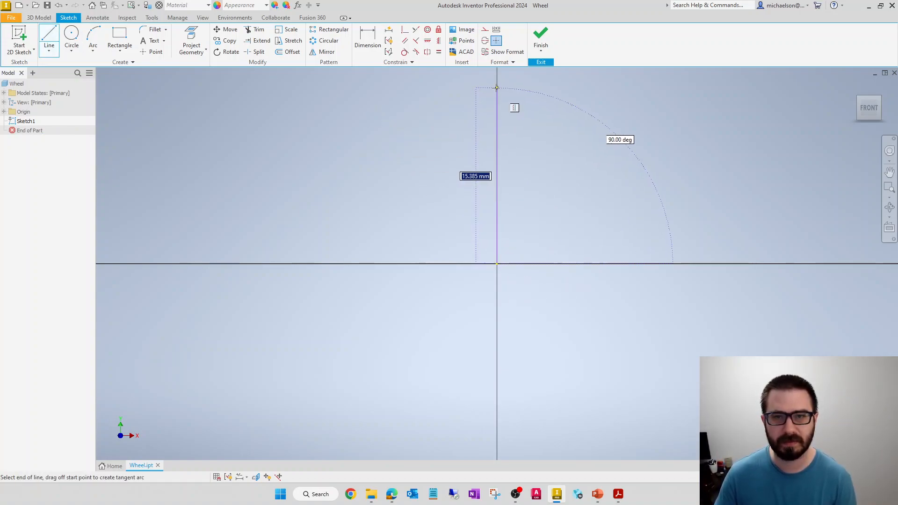
pyautogui.click(497, 85)
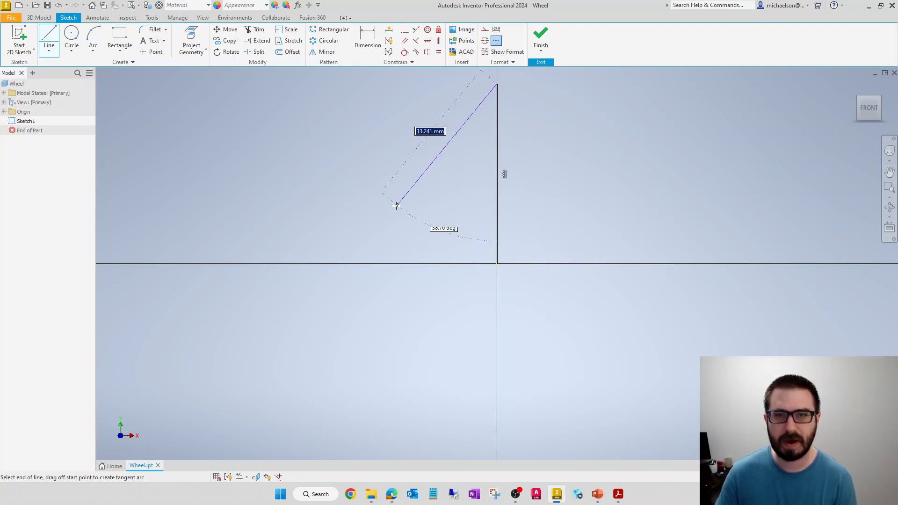
# Sketch the H profile's full-height inner side beside the axis line, plus its upper outline with the notch, web edge and sloped outer flange.
pyautogui.click(42, 37)
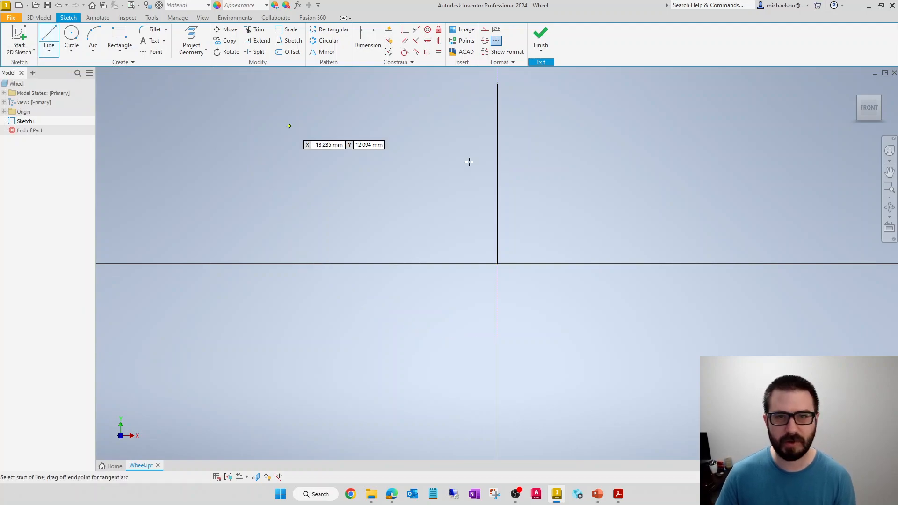
pyautogui.click(533, 264)
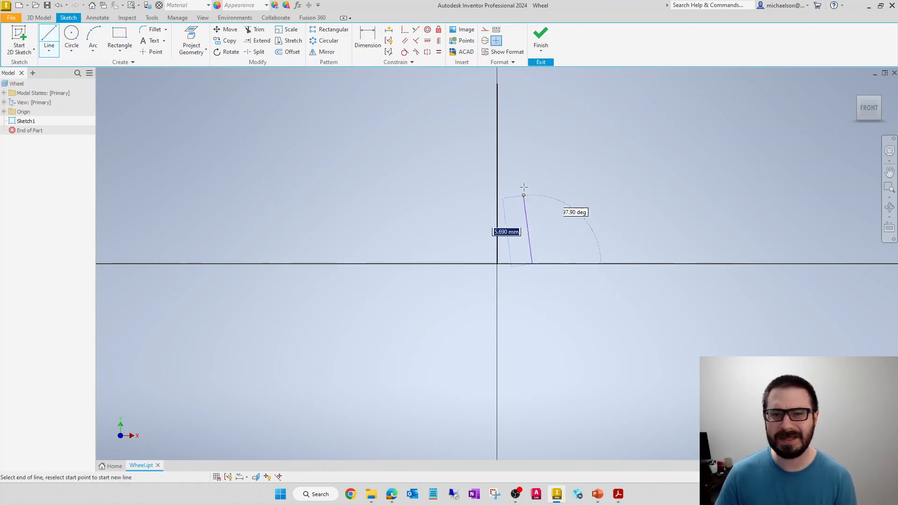
pyautogui.click(533, 85)
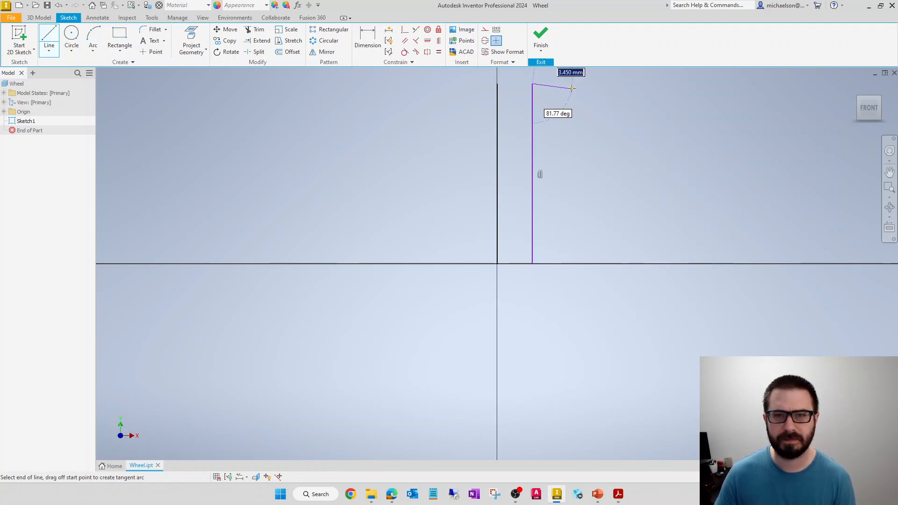
pyautogui.click(562, 84)
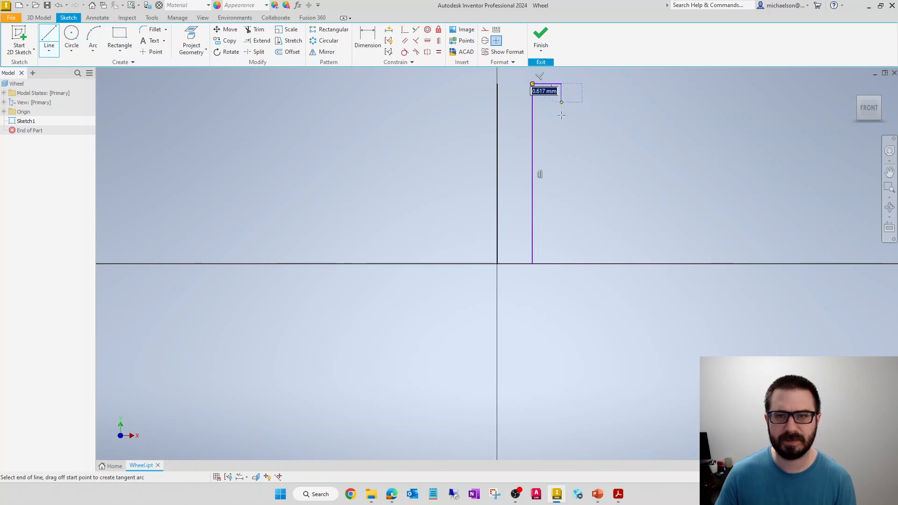
pyautogui.click(562, 150)
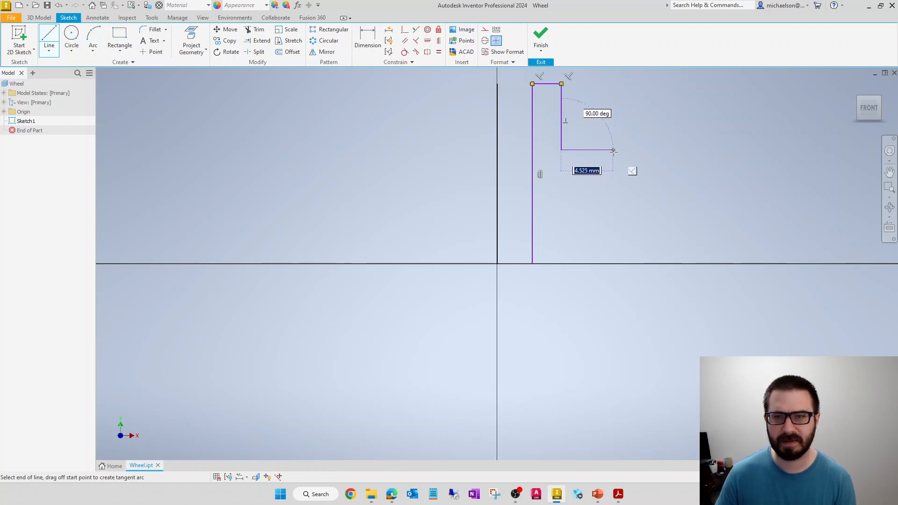
pyautogui.click(644, 150)
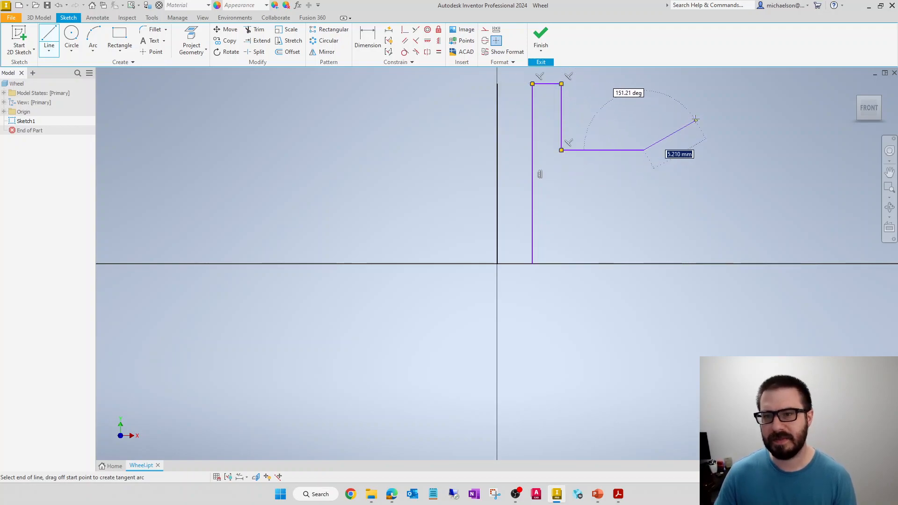
pyautogui.click(669, 97)
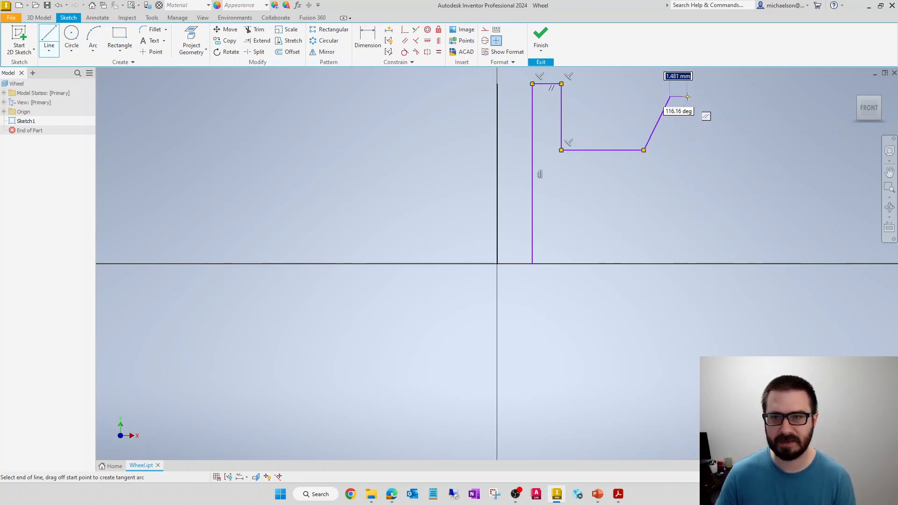
pyautogui.click(690, 97)
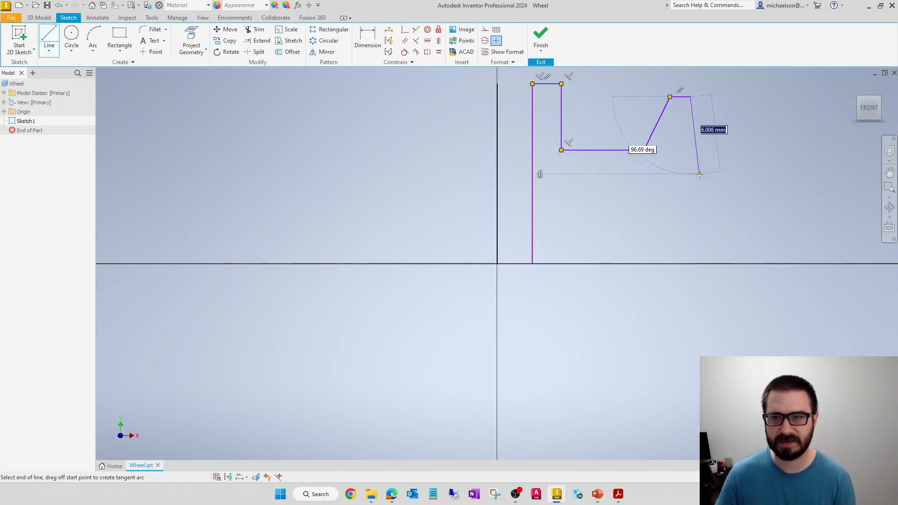
# Complete the H profile with its vertical outer side and mirrored lower outline, closing it at the starting point on the horizontal axis.
pyautogui.click(690, 226)
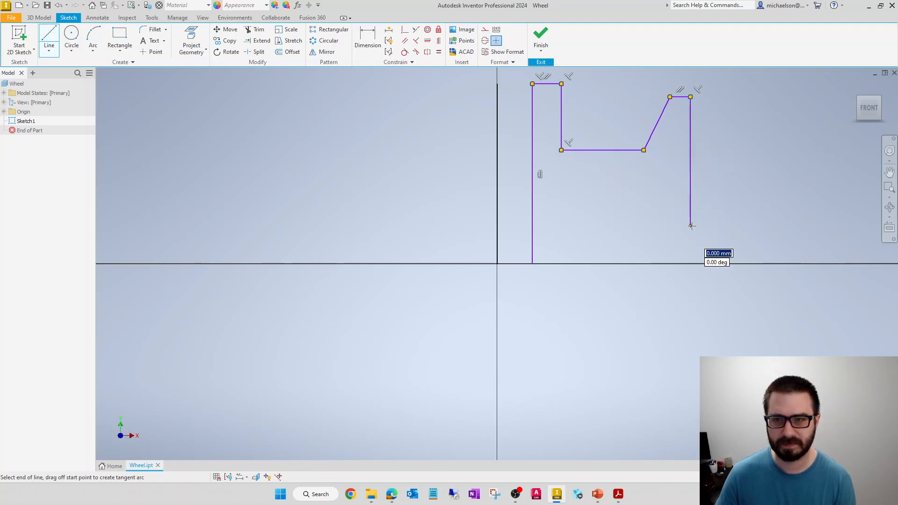
pyautogui.click(667, 226)
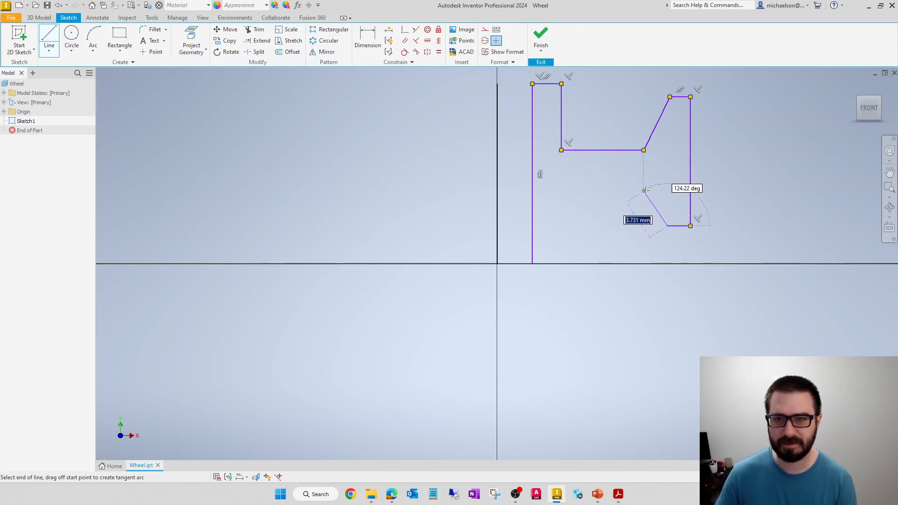
pyautogui.click(643, 181)
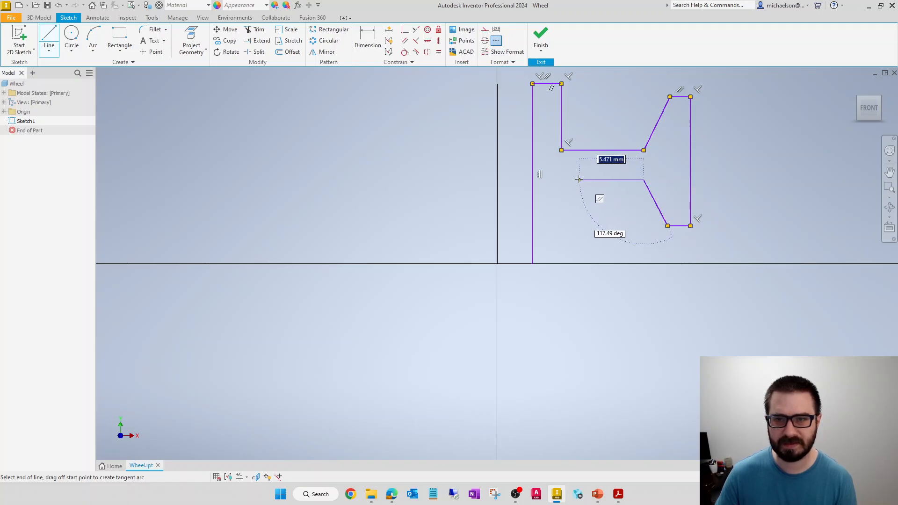
pyautogui.click(562, 180)
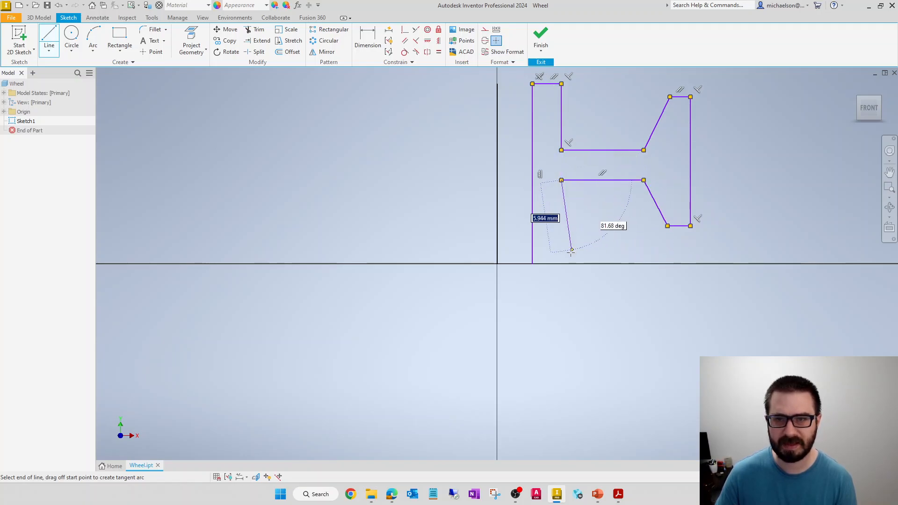
pyautogui.click(561, 263)
pyautogui.click(533, 264)
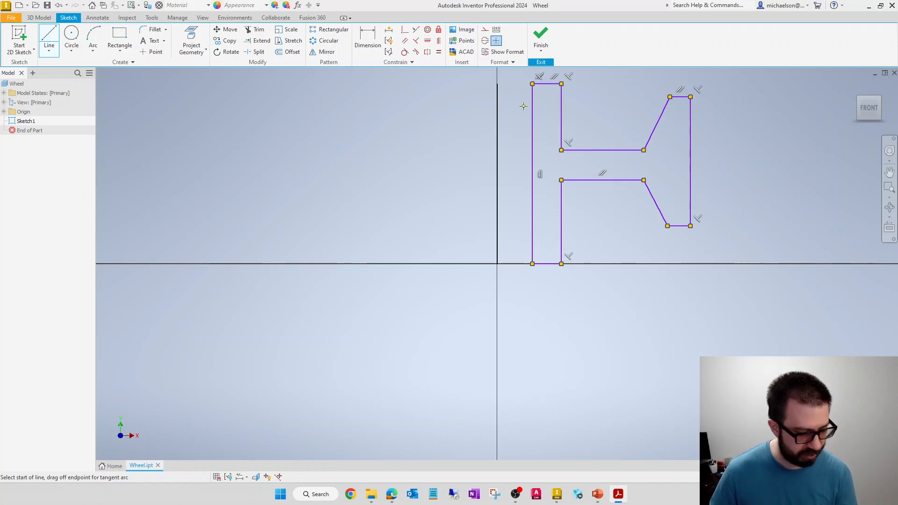
pyautogui.click(690, 96)
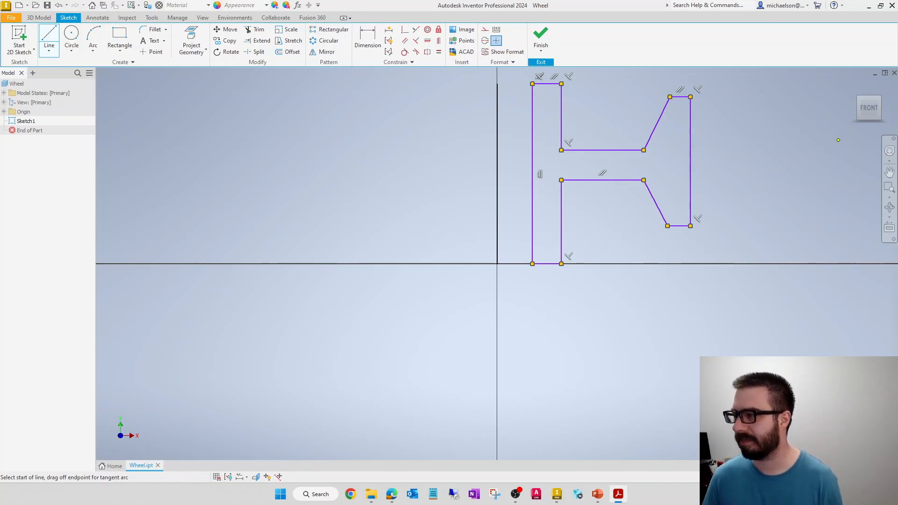
pyautogui.moveTo(897, 136)
pyautogui.mouseDown()
pyautogui.moveTo(484, 99)
pyautogui.moveTo(475, 109)
pyautogui.moveTo(897, 140)
pyautogui.mouseUp()
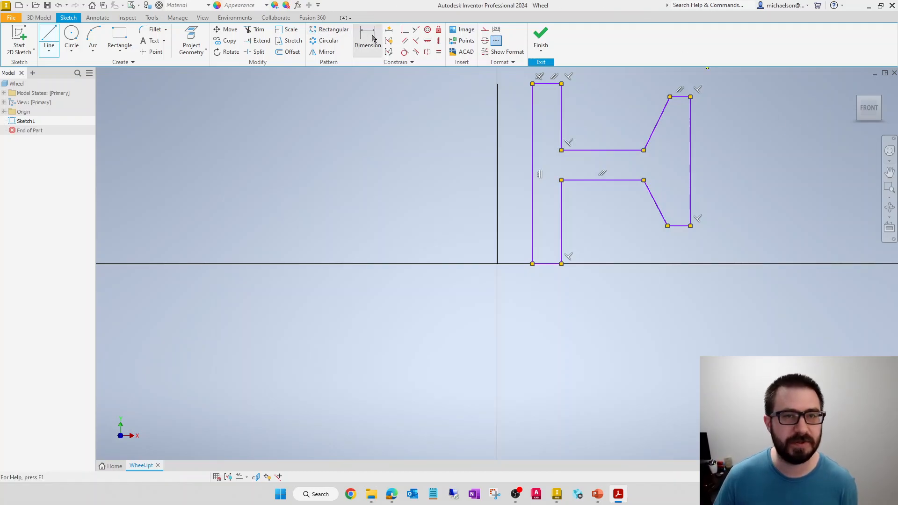
# Dimension the H profile's long inner vertical side at 50 mm.
pyautogui.click(373, 37)
pyautogui.click(533, 131)
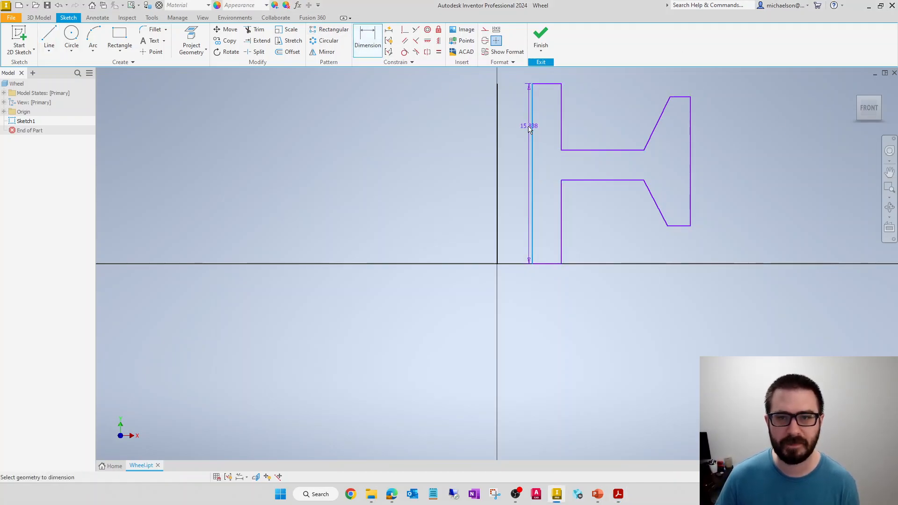
pyautogui.click(518, 137)
pyautogui.write('50')
pyautogui.press('Return')
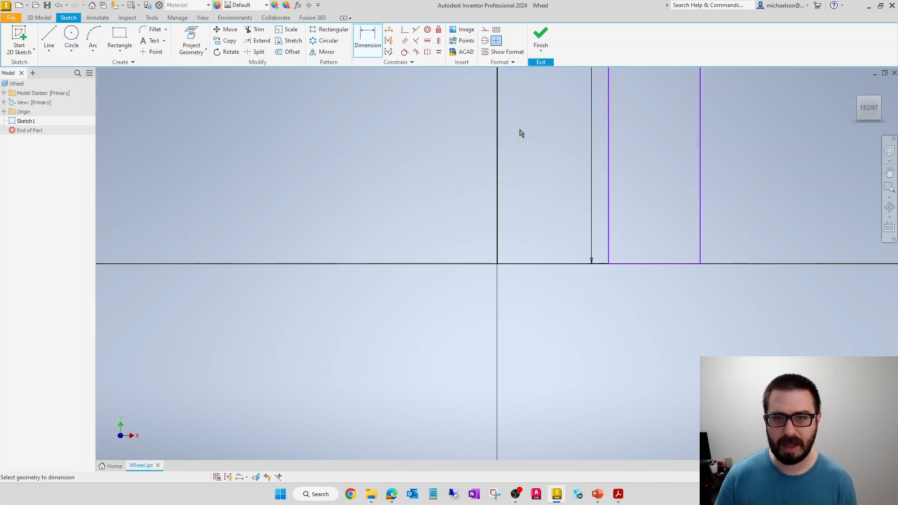
# Dimension the vertical axis line at 50 mm.
pyautogui.middleClick(445, 218)
pyautogui.middleClick(445, 218)
pyautogui.scroll(5, 446, 219)
pyautogui.scroll(-5, 444, 218)
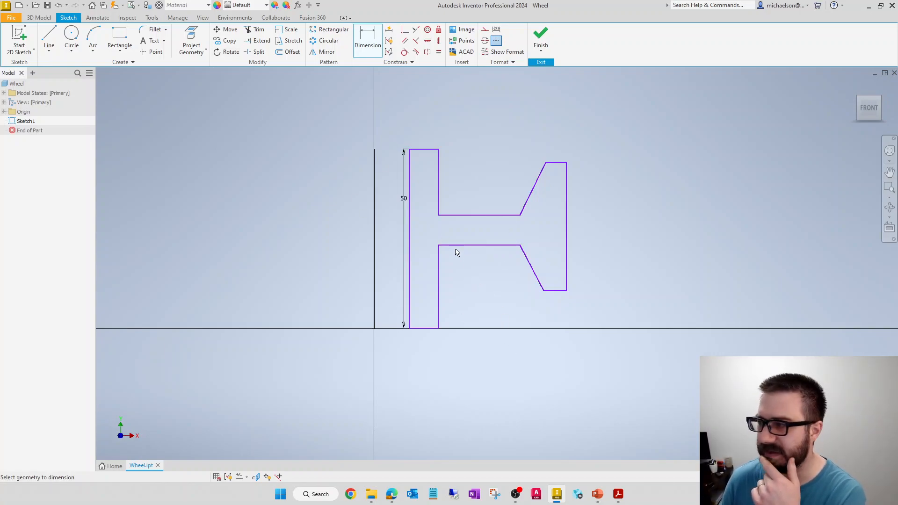
pyautogui.click(373, 235)
pyautogui.click(347, 230)
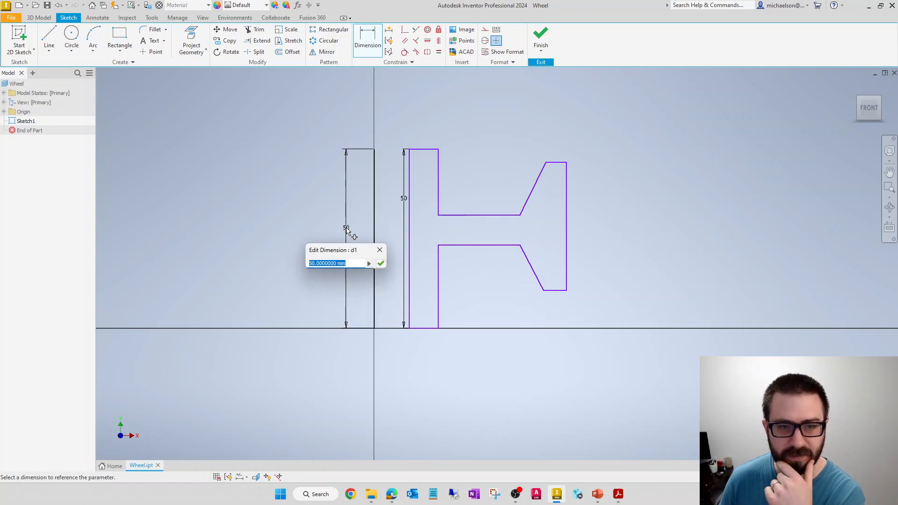
pyautogui.press('Return')
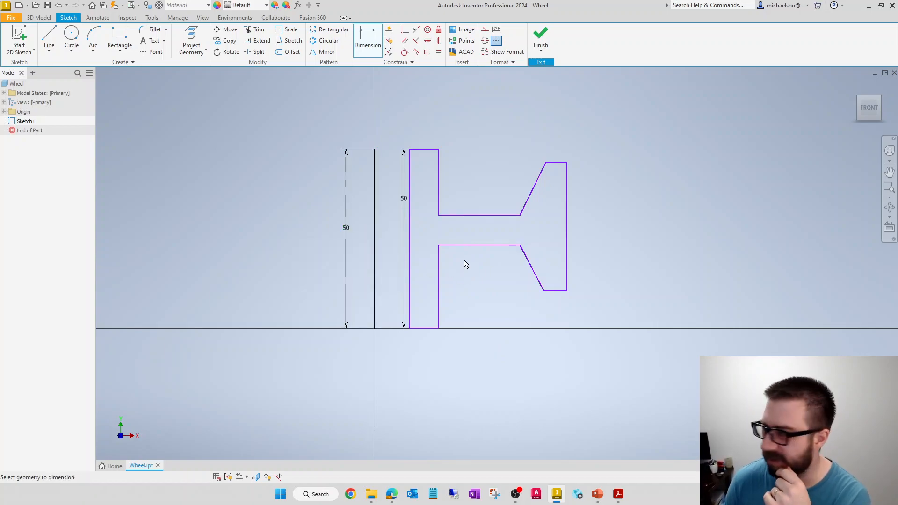
# Dimension the short top edge of the H profile's tall inner leg at 6 mm.
pyautogui.click(431, 149)
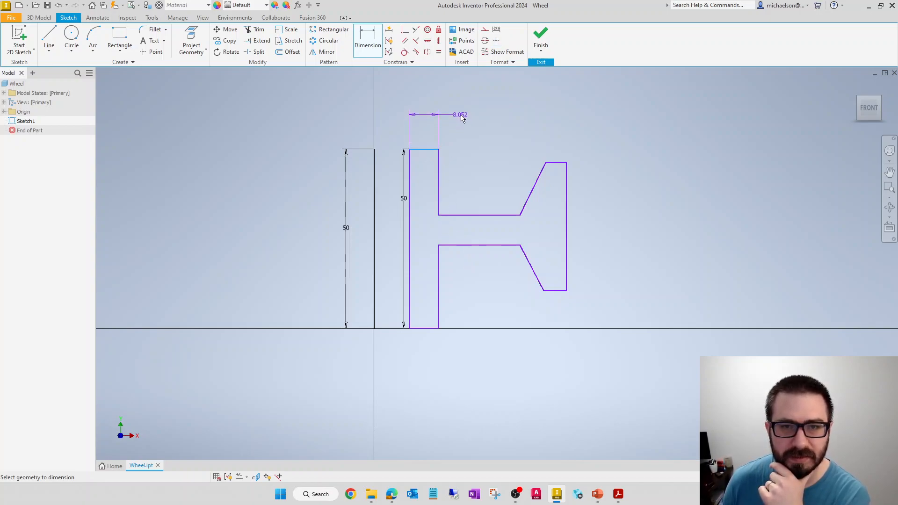
pyautogui.click(461, 118)
pyautogui.write('6')
pyautogui.press('Return')
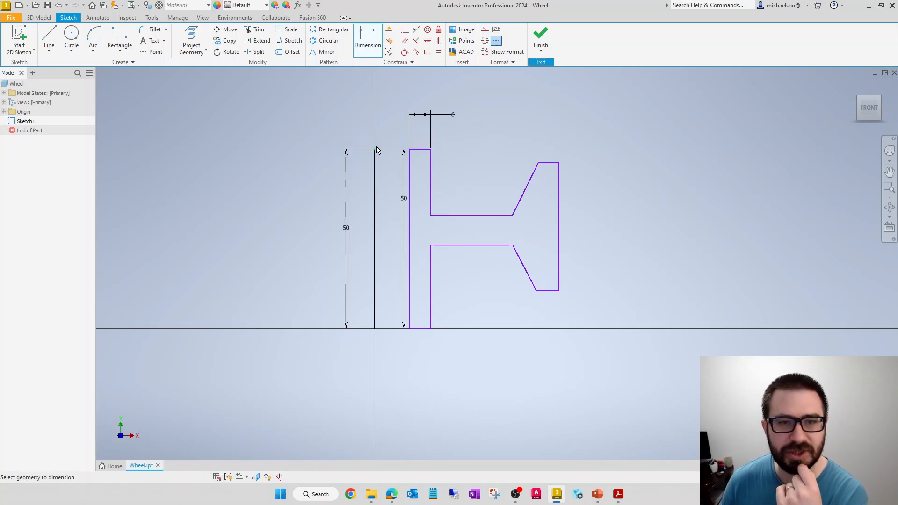
# Dimension the horizontal distance between the axis line and the H profile's inner side at 12 mm.
pyautogui.click(410, 150)
pyautogui.click(374, 150)
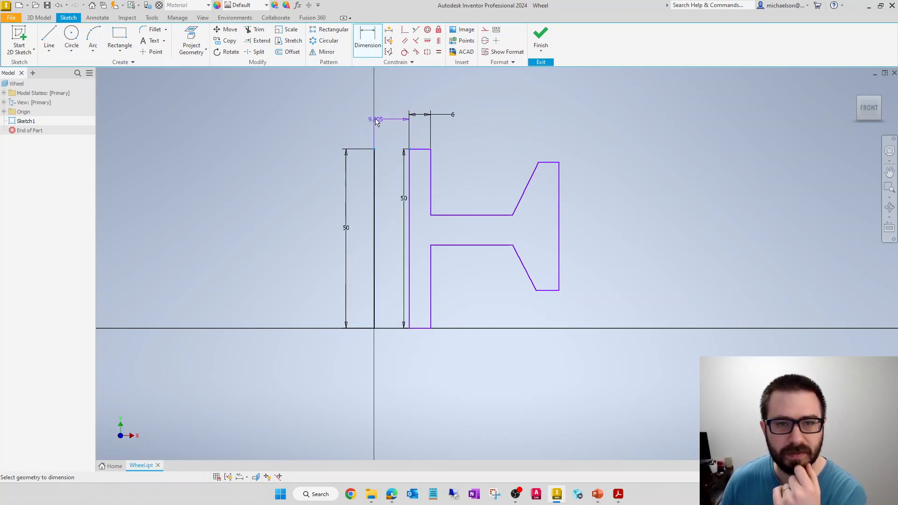
pyautogui.click(349, 117)
pyautogui.write('12')
pyautogui.press('Return')
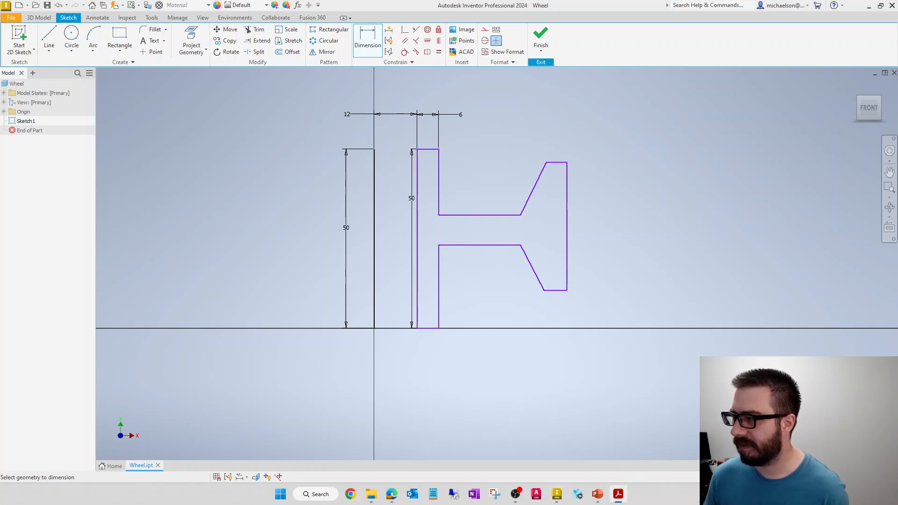
# Check the wheel's section drawing in the ENGR 102 Lecture 23 PowerPoint slides and return to the Inventor sketch.
pyautogui.moveTo(599, 495)
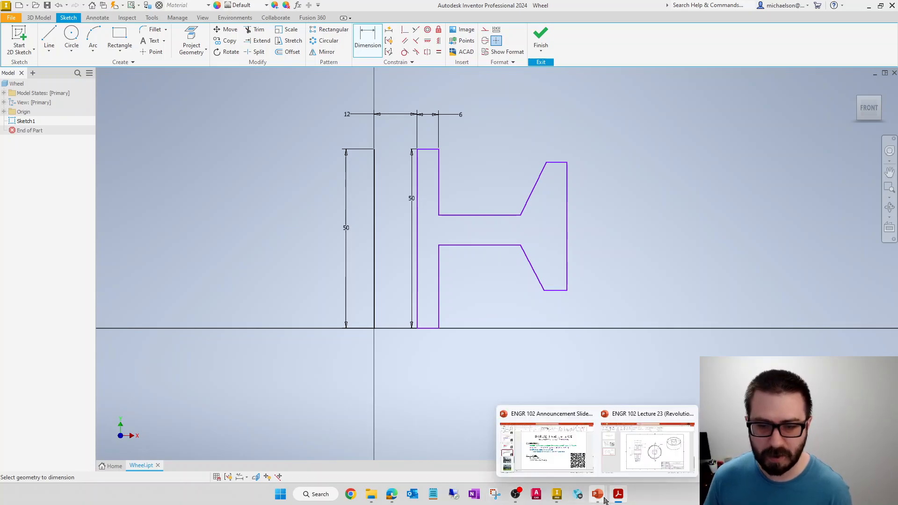
pyautogui.click(645, 453)
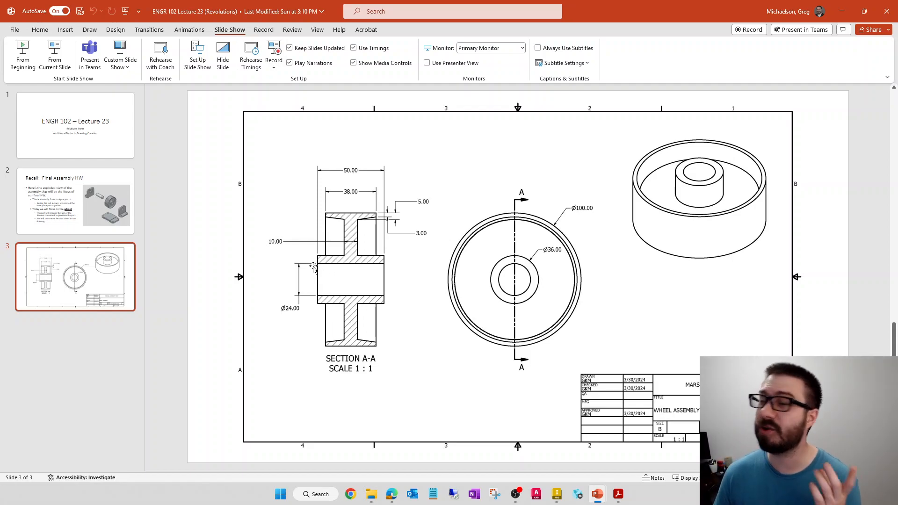
pyautogui.click(842, 11)
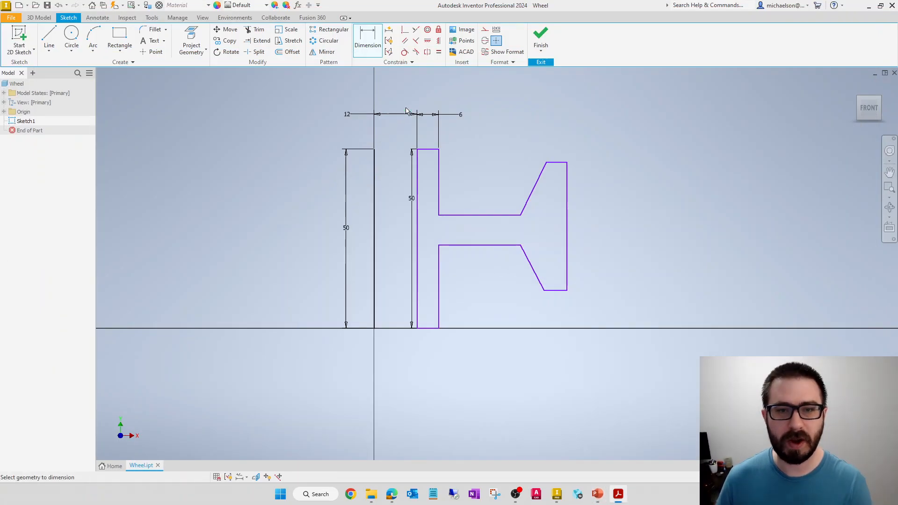
# Dimension the inner leg's outer side above the crossbar of the H profile at 20 mm.
pyautogui.hotkey('alt', 'Tab')
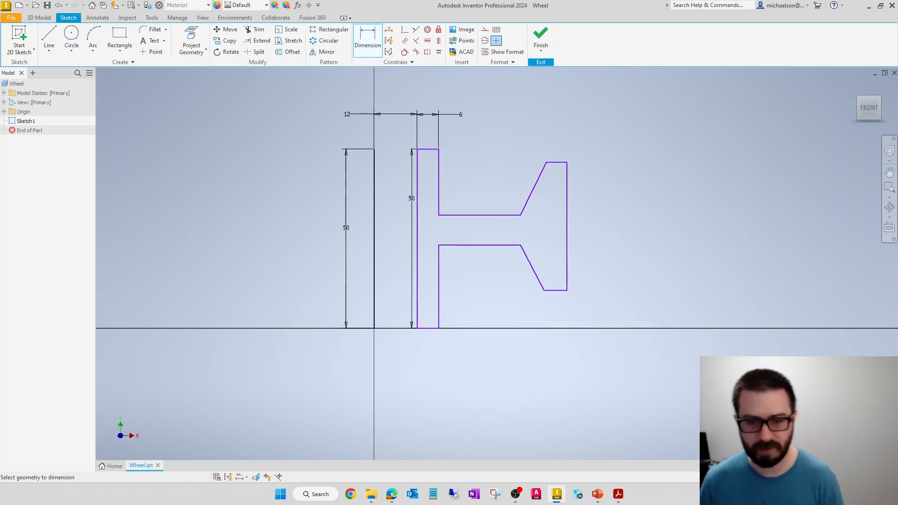
pyautogui.moveTo(618, 494)
pyautogui.click(645, 458)
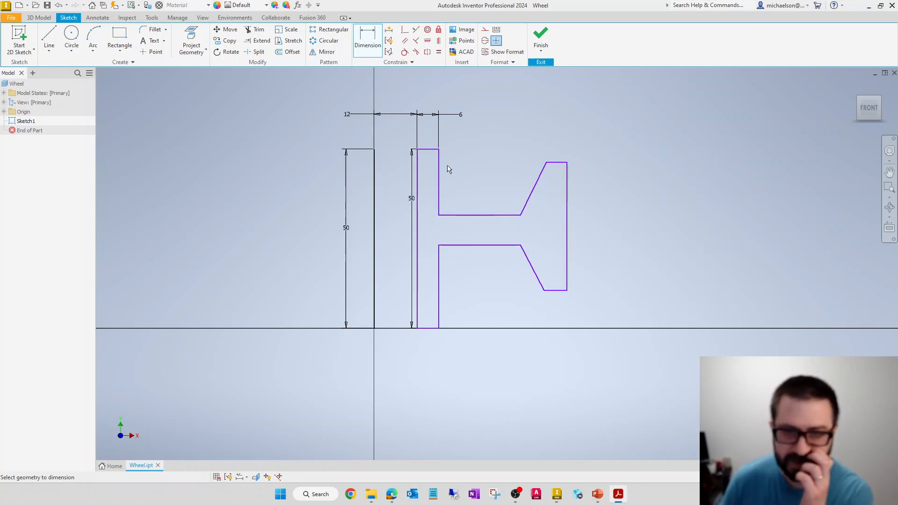
pyautogui.click(439, 161)
pyautogui.click(456, 162)
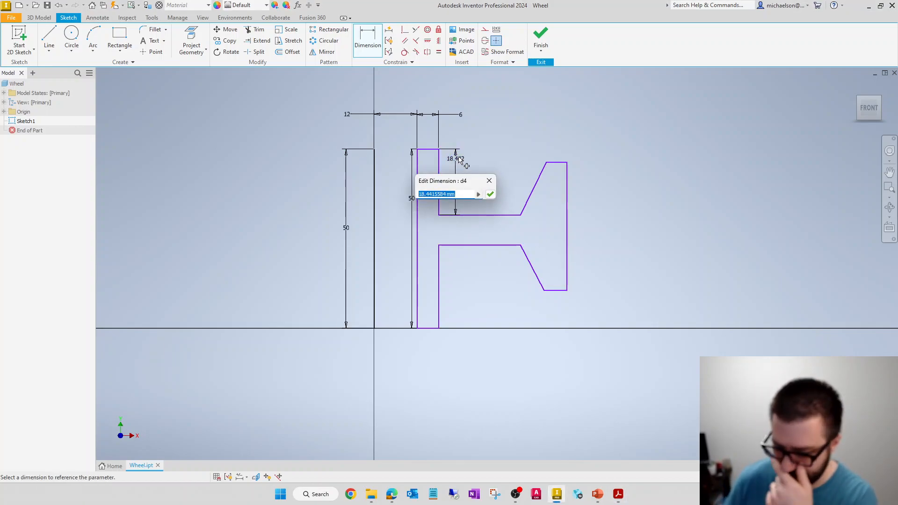
pyautogui.write('20')
pyautogui.press('Return')
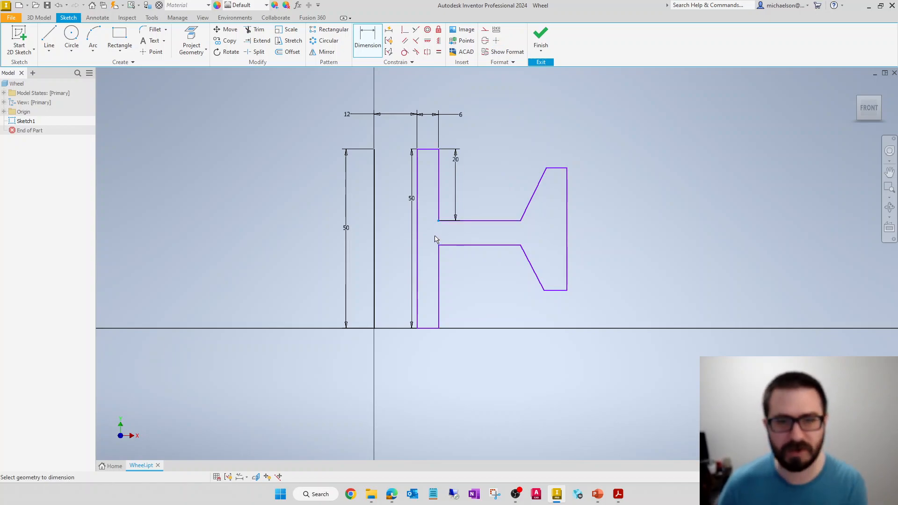
pyautogui.press('Escape')
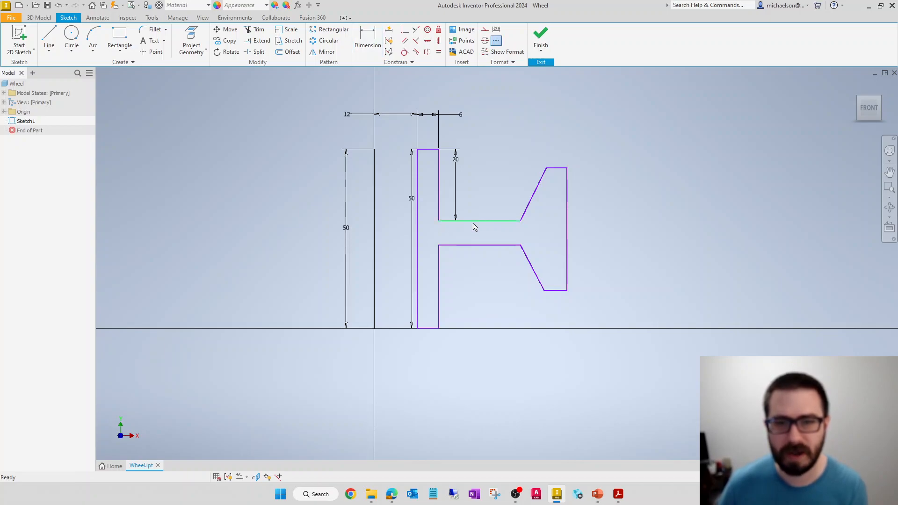
# Dimension the crossbar thickness between its upper and lower horizontal edges at 10 mm.
pyautogui.click(368, 40)
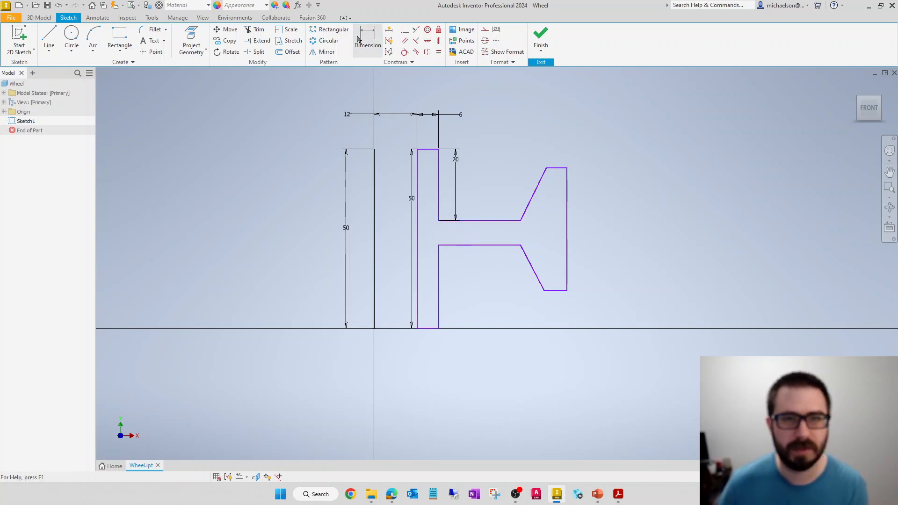
pyautogui.click(462, 220)
pyautogui.click(463, 245)
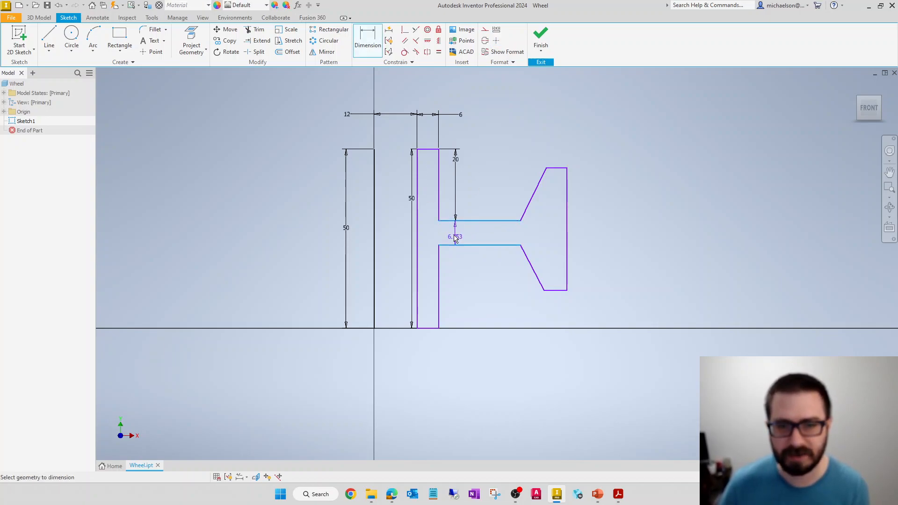
pyautogui.click(464, 236)
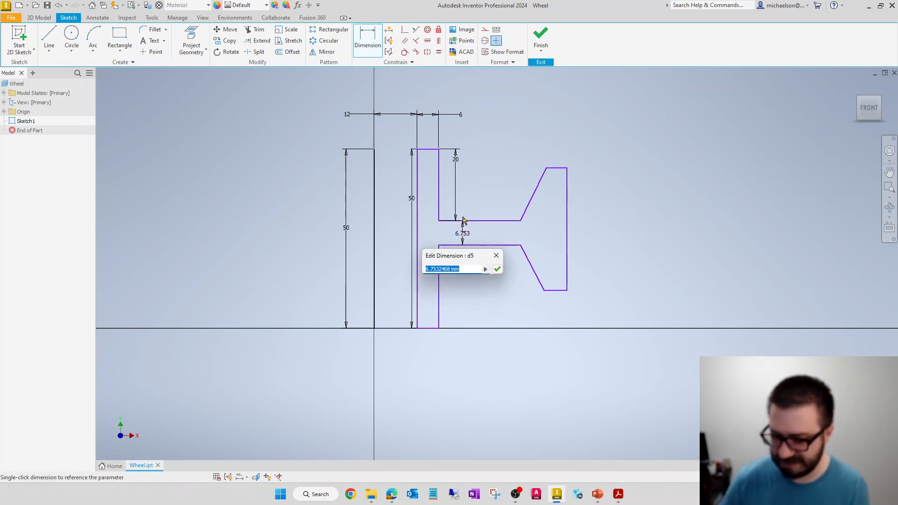
pyautogui.write('10')
pyautogui.press('Return')
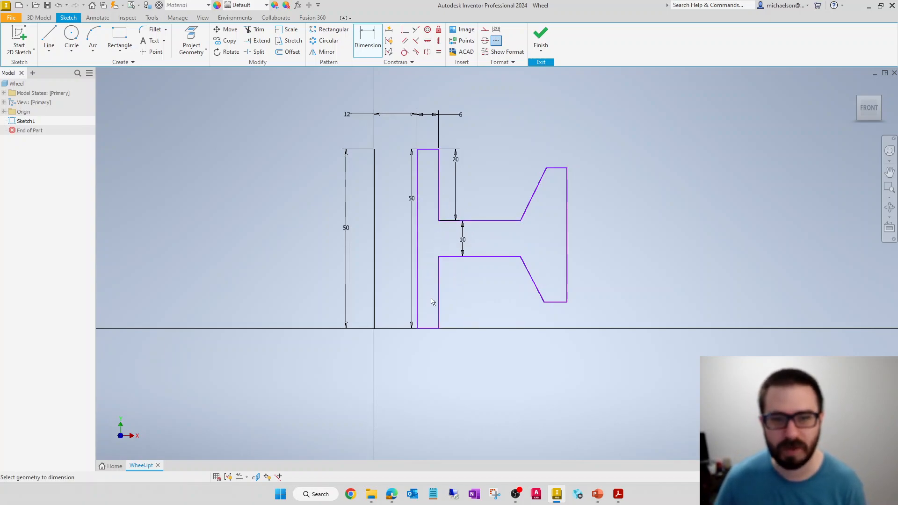
# Try to dimension the inner leg's outer side below the crossbar and its short bottom edge.
pyautogui.click(440, 309)
pyautogui.click(478, 306)
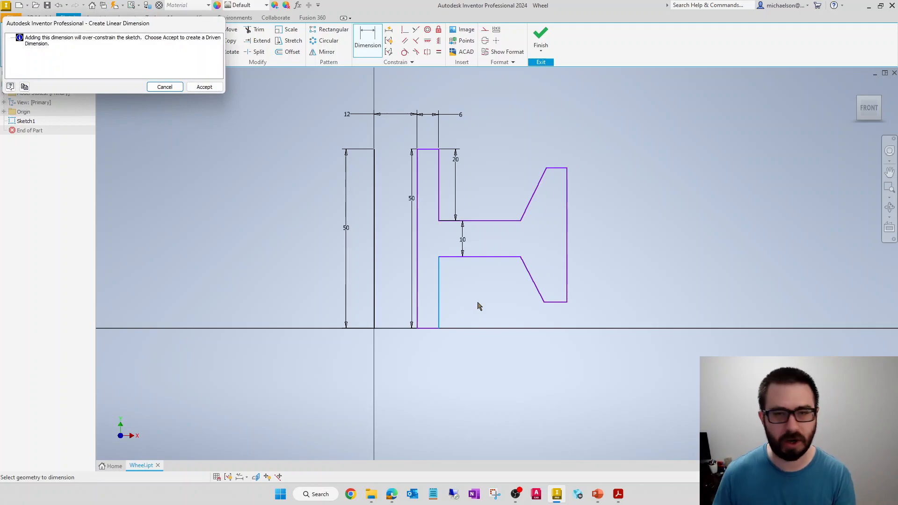
pyautogui.press('Escape')
pyautogui.press('Escape')
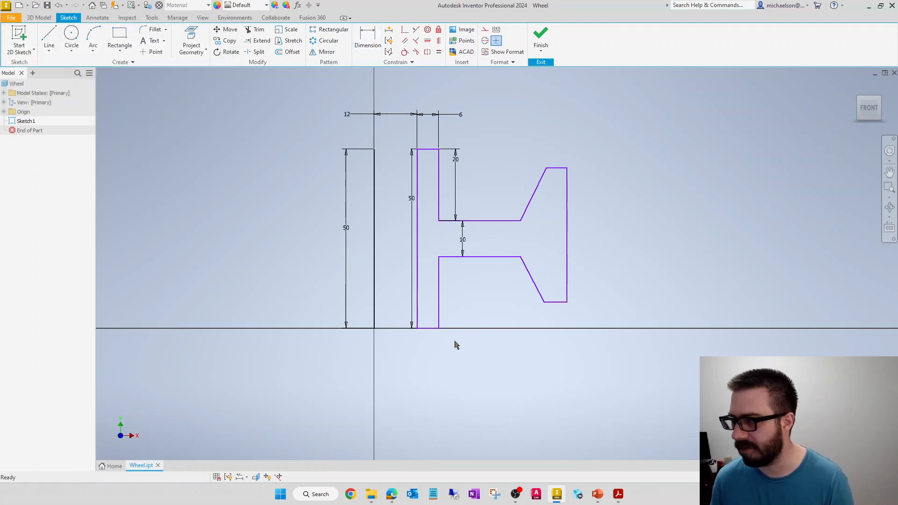
pyautogui.click(429, 329)
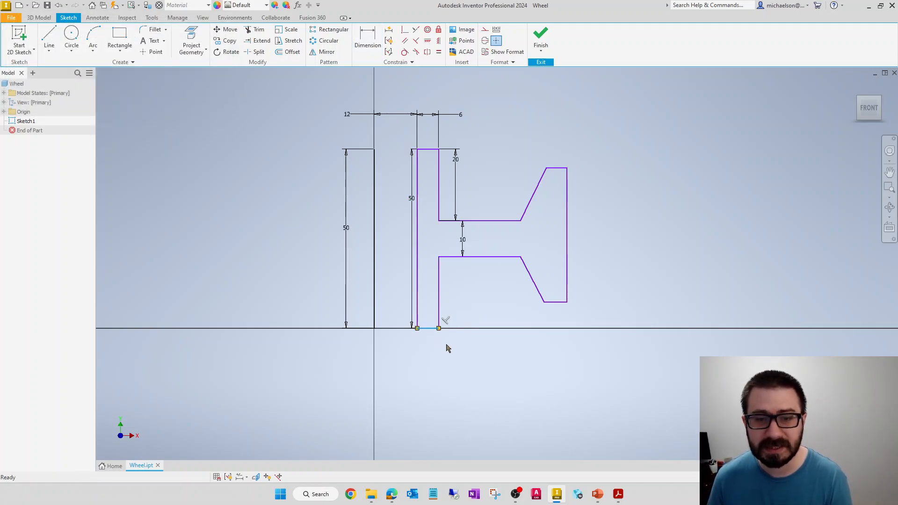
pyautogui.press('d')
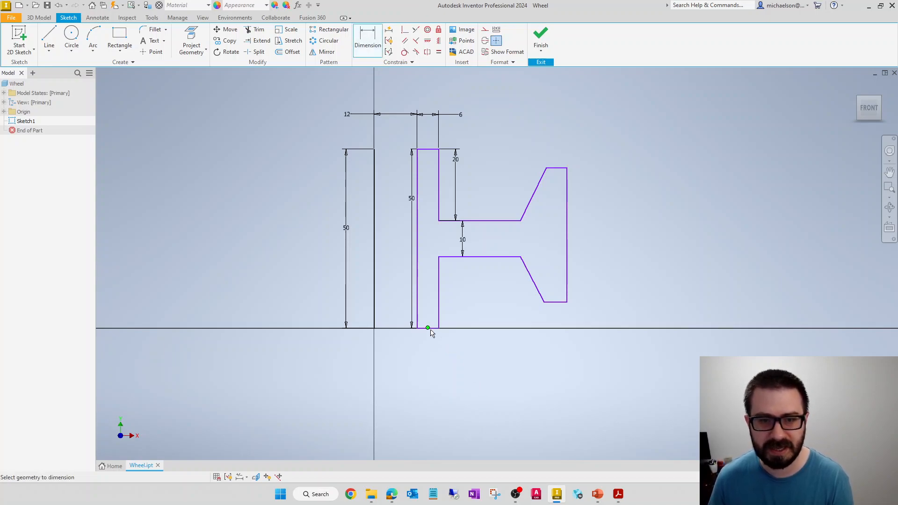
pyautogui.click(434, 331)
pyautogui.click(461, 369)
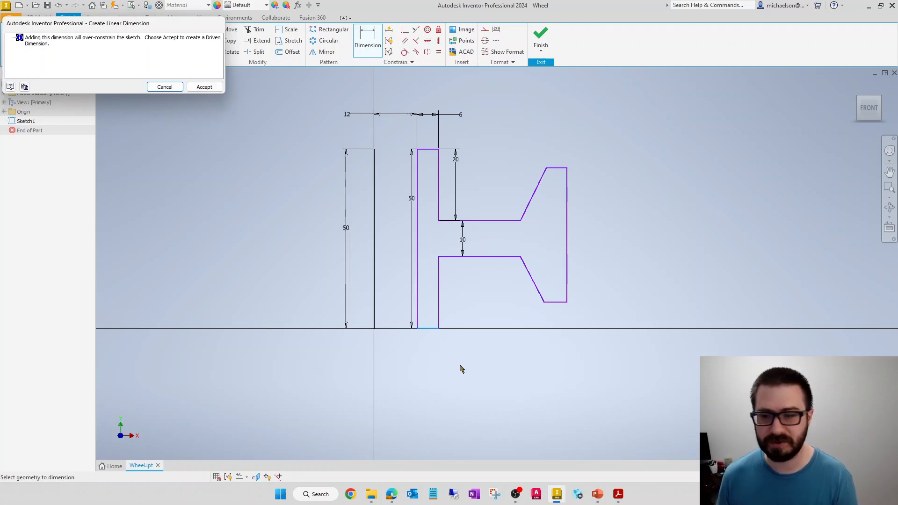
pyautogui.press('Escape')
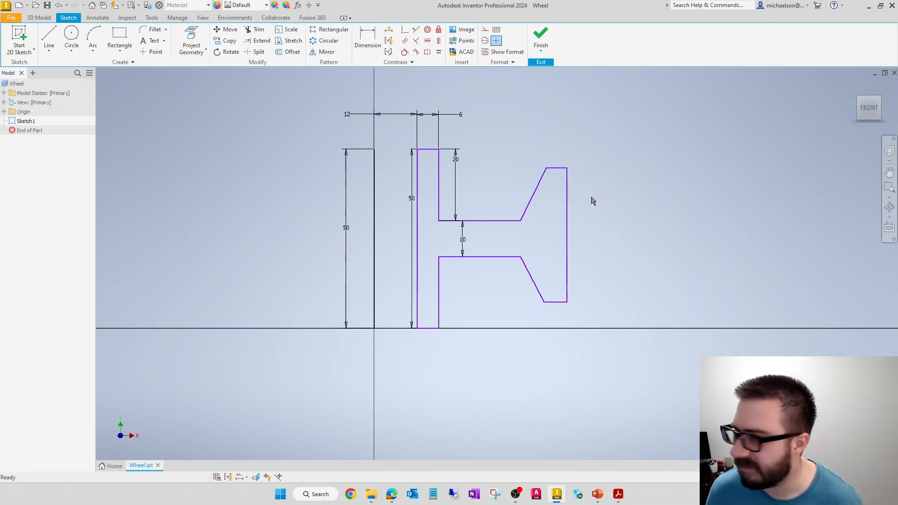
# Dimension the outer leg's long vertical side at 38 mm.
pyautogui.click(568, 202)
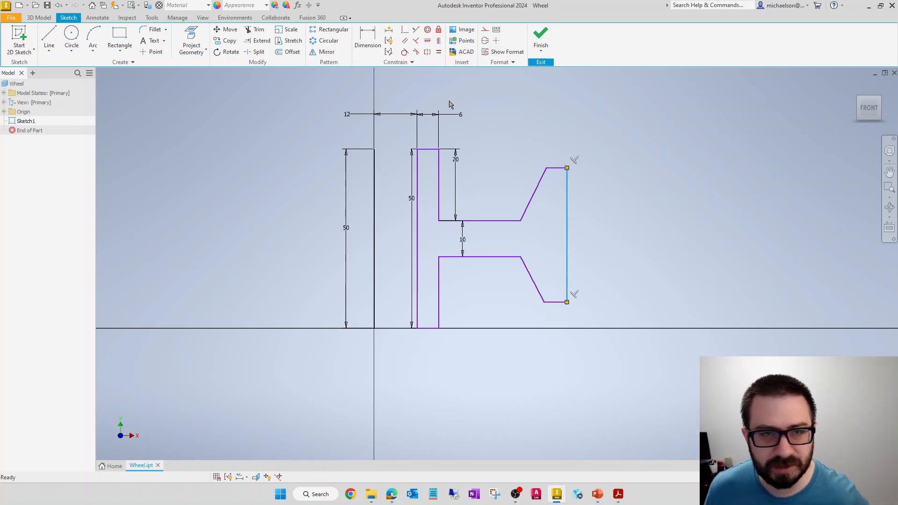
pyautogui.click(368, 38)
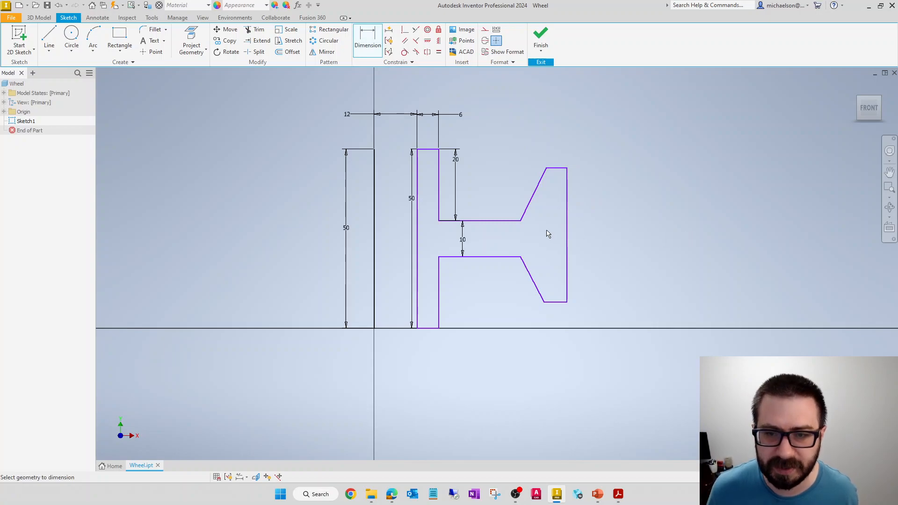
pyautogui.click(567, 252)
pyautogui.click(597, 251)
pyautogui.write('38')
pyautogui.press('Return')
# Dimension the short top edge of the outer leg at 3 mm.
pyautogui.scroll(3, 596, 244)
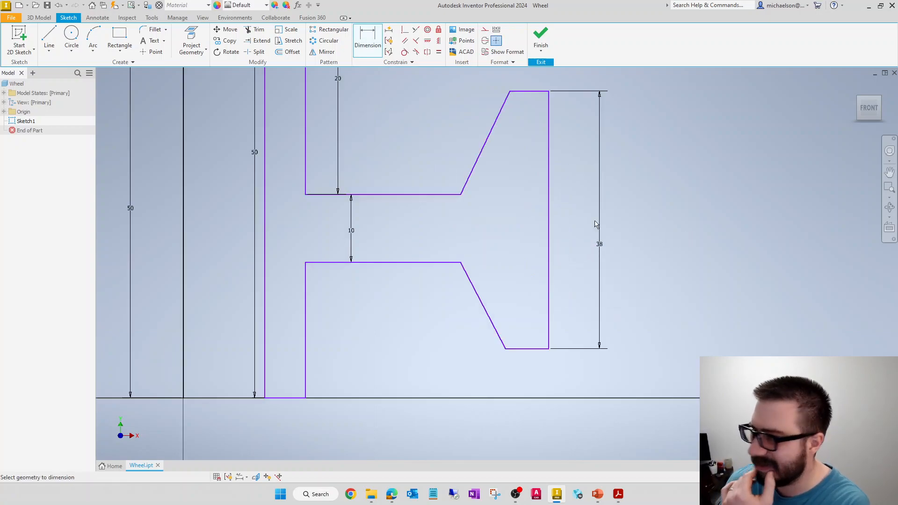
pyautogui.scroll(-3, 545, 276)
pyautogui.click(536, 166)
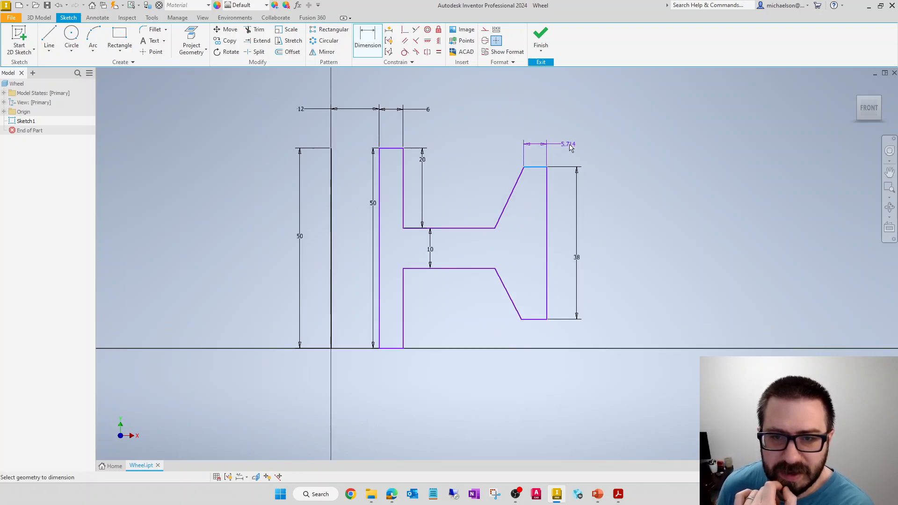
pyautogui.click(580, 146)
pyautogui.write('30')
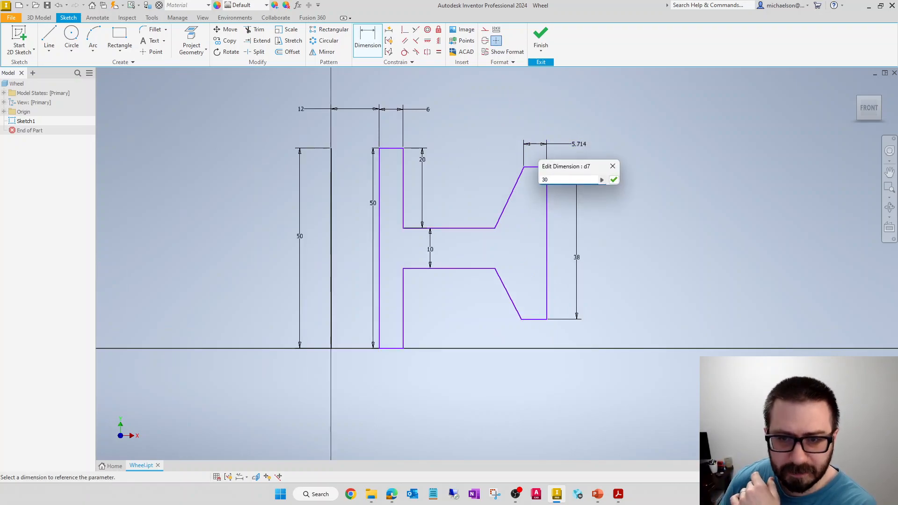
pyautogui.press('Return')
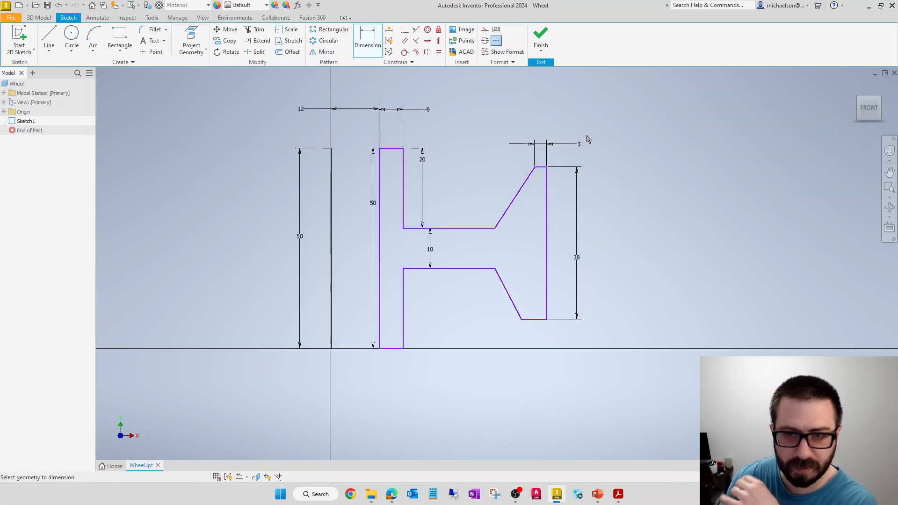
# Dimension the short bottom edge of the outer leg at 3 mm.
pyautogui.click(544, 320)
pyautogui.click(591, 341)
pyautogui.write('30')
pyautogui.press('Return')
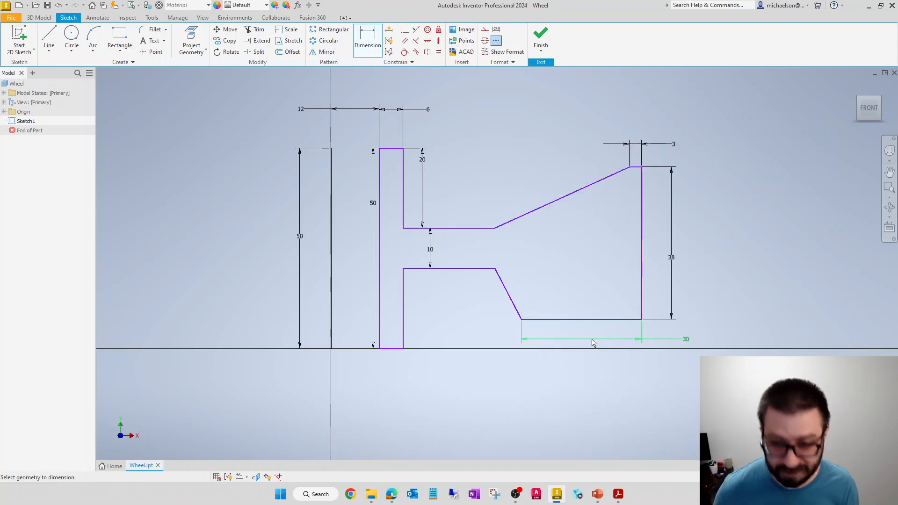
pyautogui.hotkey('ctrl', 'z')
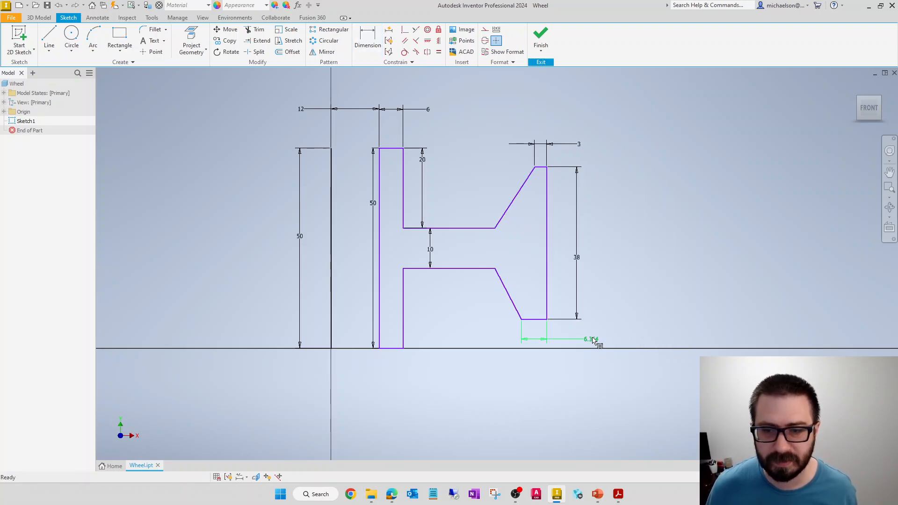
pyautogui.doubleClick(591, 340)
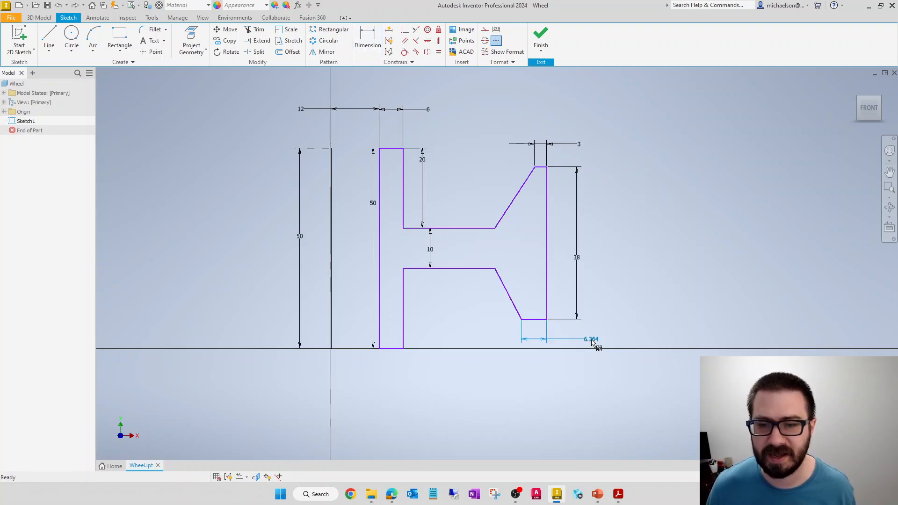
pyautogui.write('3')
pyautogui.press('Return')
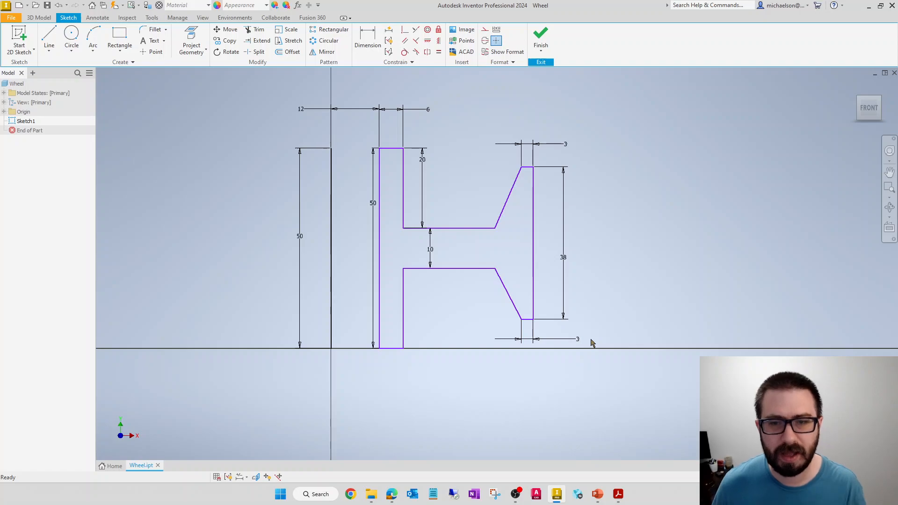
# Dimension the horizontal distance from the crossbar's upper outer corner to the outer leg's long side at 5 mm.
pyautogui.click(496, 229)
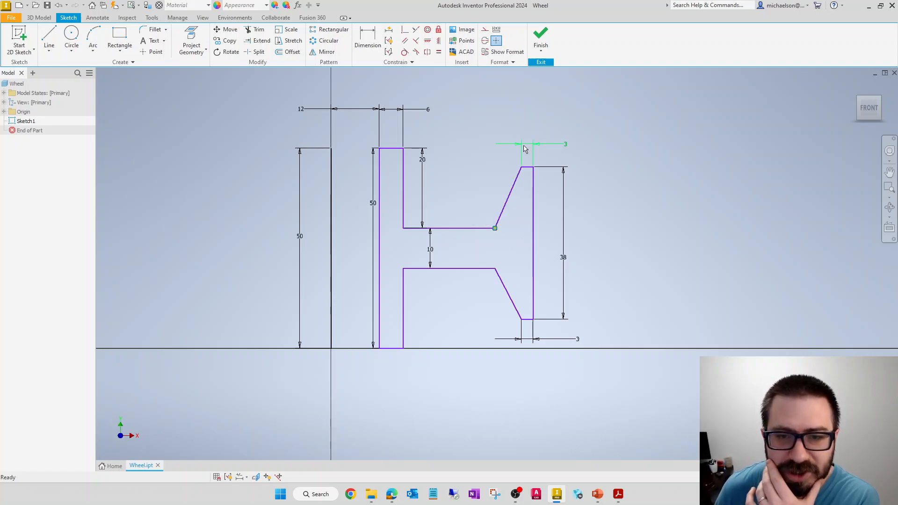
pyautogui.click(475, 164)
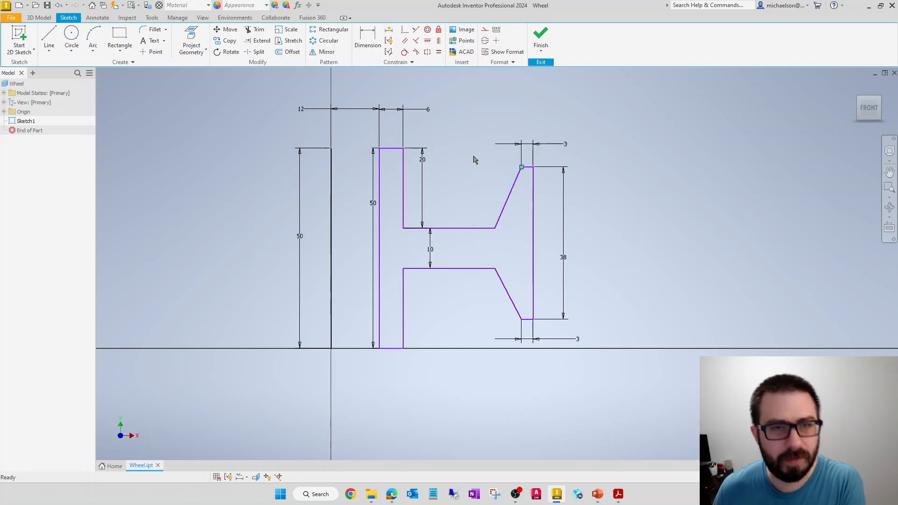
pyautogui.click(363, 44)
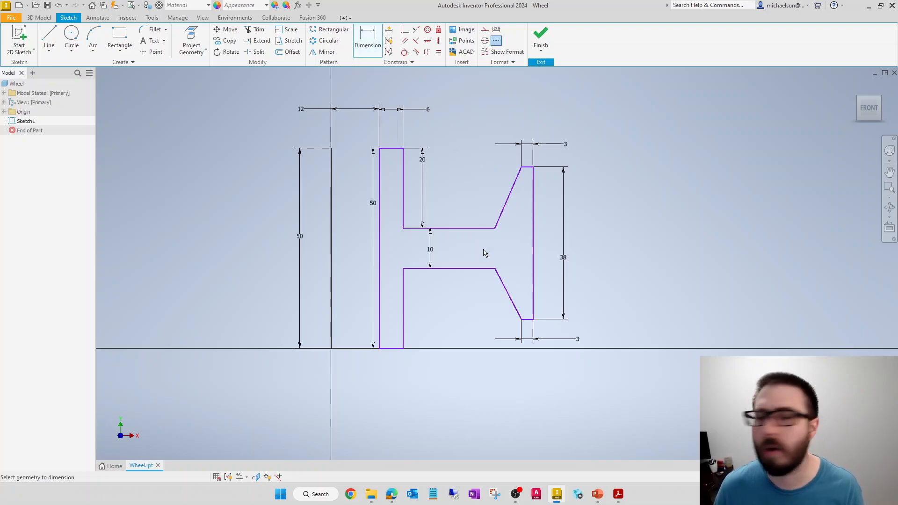
pyautogui.click(534, 167)
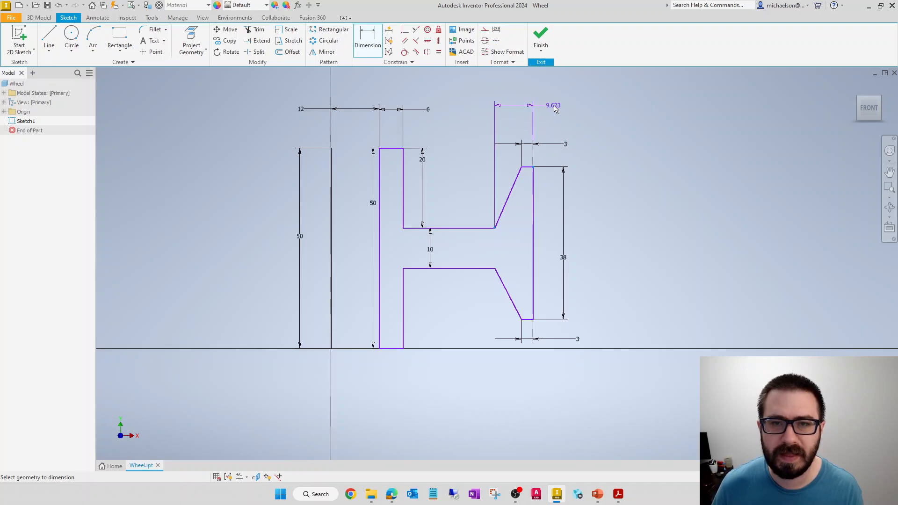
pyautogui.click(558, 110)
pyautogui.write('5')
pyautogui.press('Return')
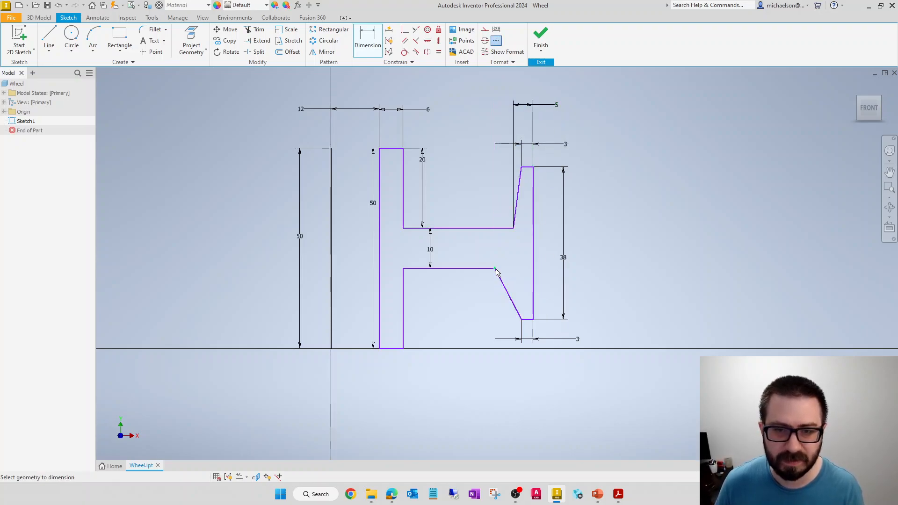
# Dimension the horizontal distance from the crossbar's lower outer corner to the outer leg's long side at 5 mm.
pyautogui.click(533, 321)
pyautogui.click(552, 371)
pyautogui.write('5')
pyautogui.press('Return')
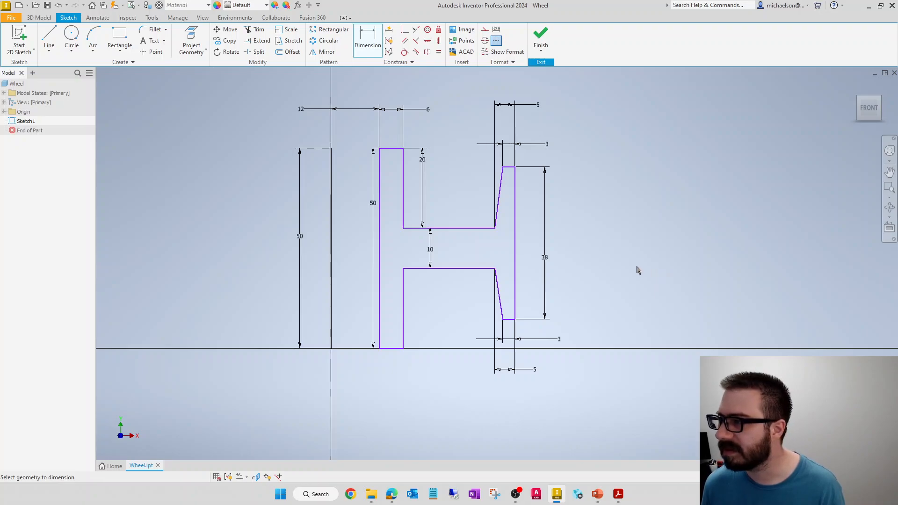
# Dimension the vertical height of the outer leg's upper tapered edge at 14 mm.
pyautogui.click(502, 168)
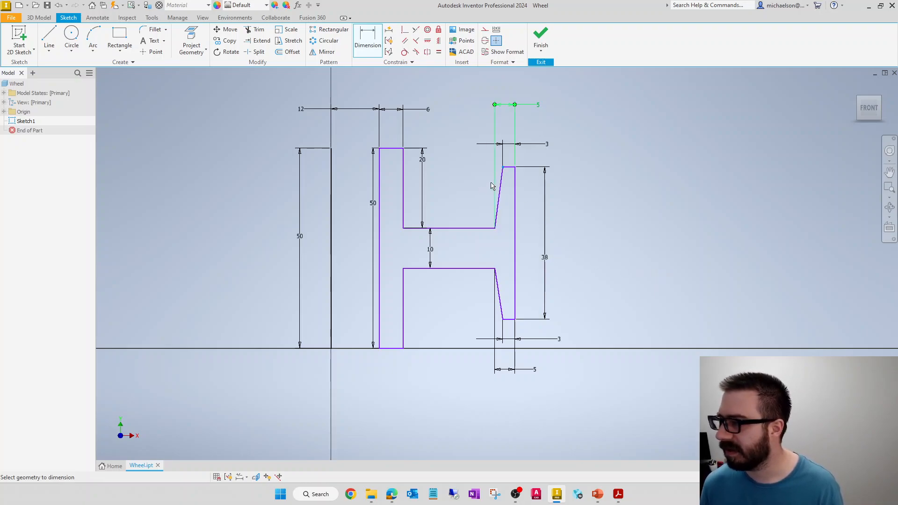
pyautogui.click(495, 229)
pyautogui.click(480, 204)
pyautogui.write('14')
pyautogui.press('Return')
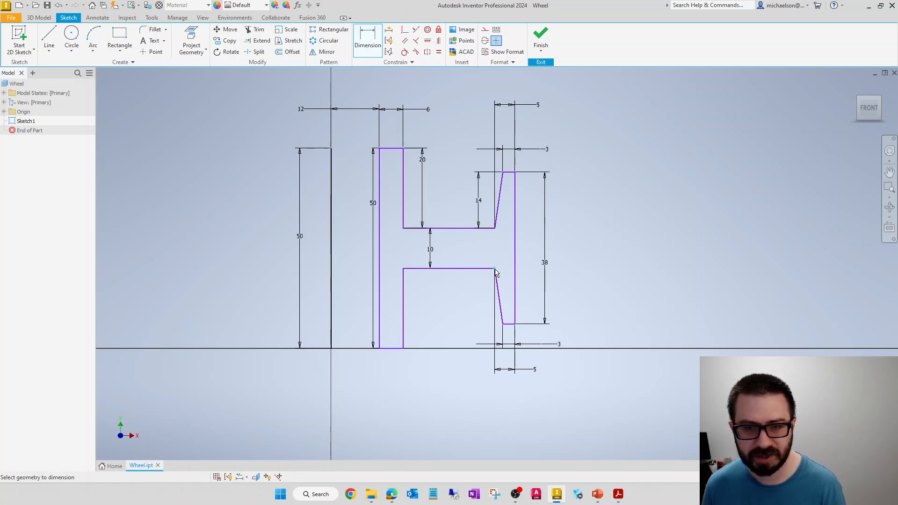
# Try to dimension the vertical height of the outer leg's lower tapered edge.
pyautogui.click(506, 324)
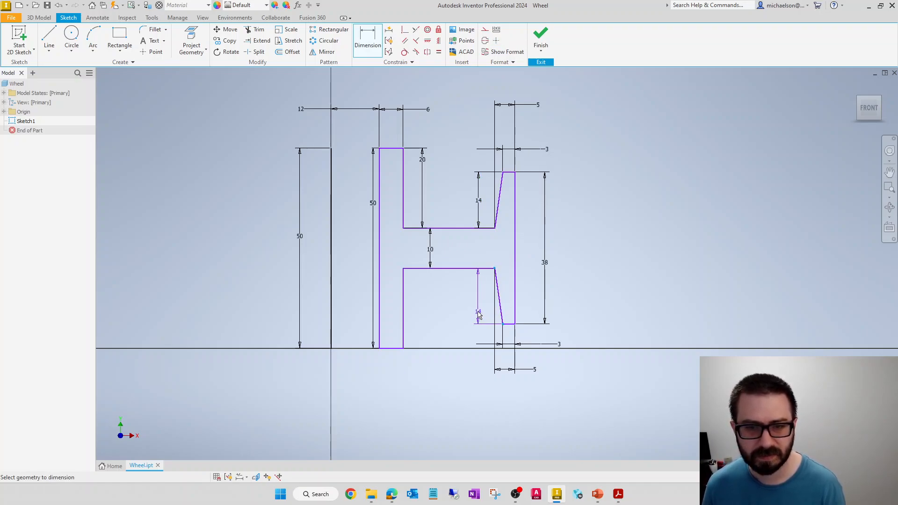
pyautogui.click(472, 311)
pyautogui.press('Escape')
pyautogui.press('Escape')
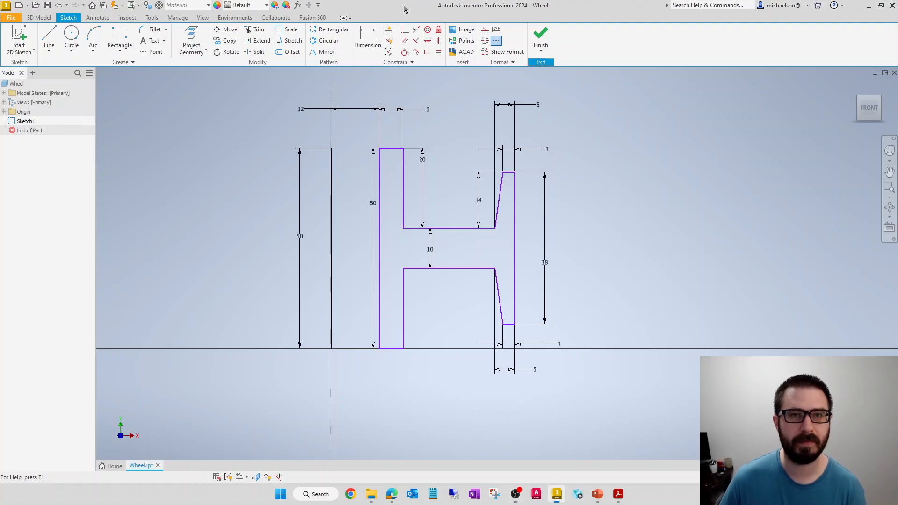
# Try to add the missing dimensions to the whole sketch with Auto Dimension.
pyautogui.click(389, 31)
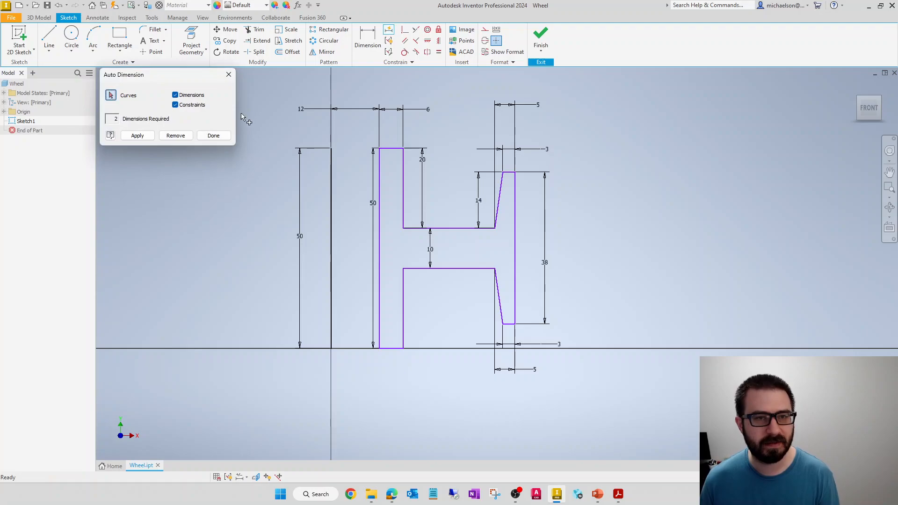
pyautogui.moveTo(295, 132)
pyautogui.mouseDown()
pyautogui.moveTo(599, 326)
pyautogui.moveTo(645, 416)
pyautogui.mouseUp()
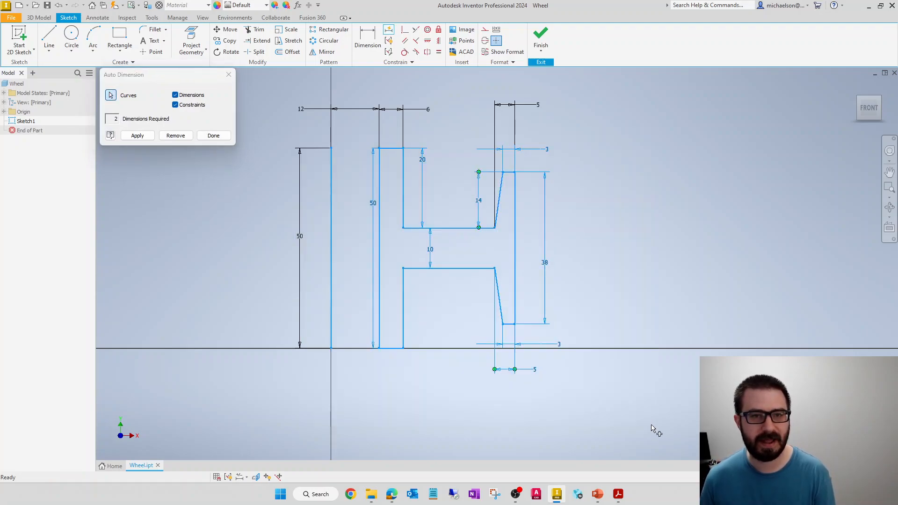
pyautogui.click(137, 136)
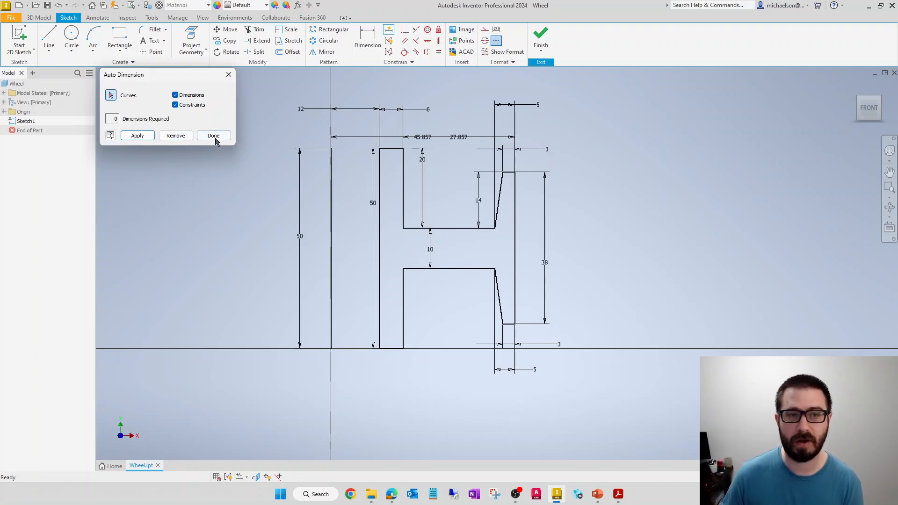
pyautogui.click(214, 136)
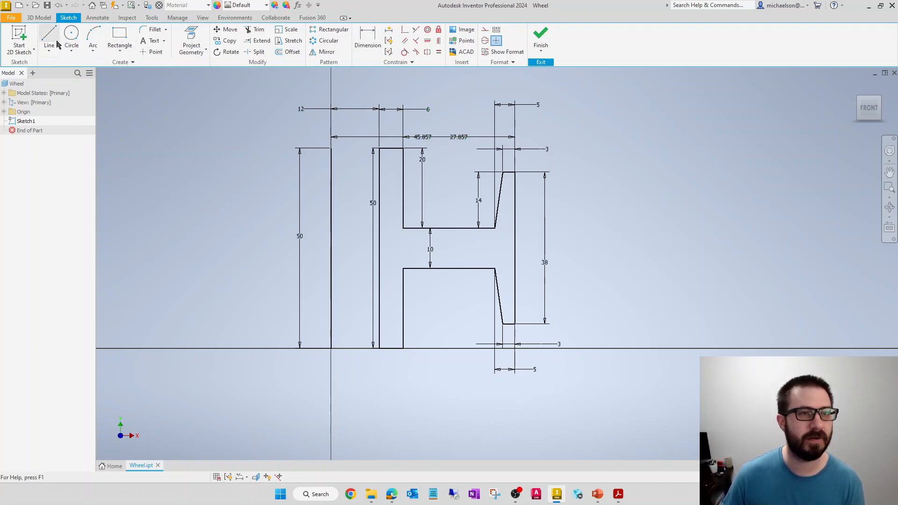
pyautogui.hotkey('ctrl', 'z')
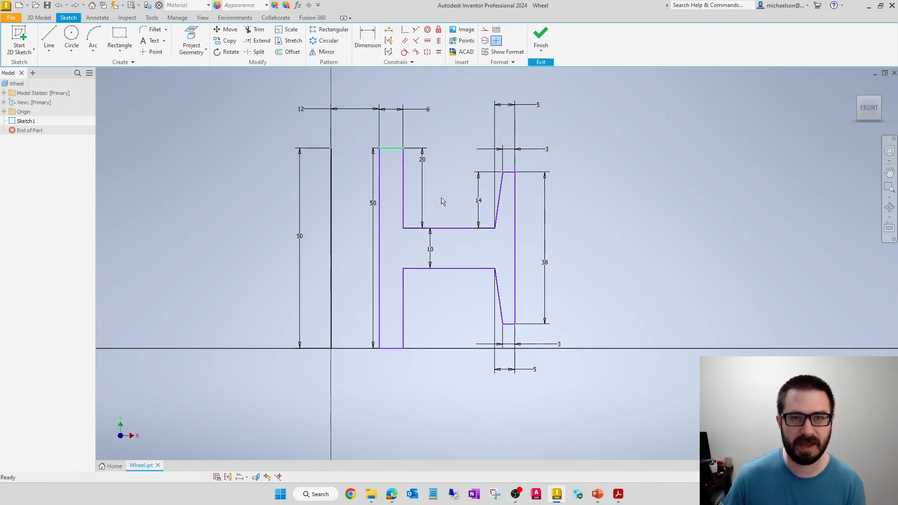
# Dimension the horizontal distance from the vertical axis line to the outer leg's long side at 50 mm.
pyautogui.click(619, 497)
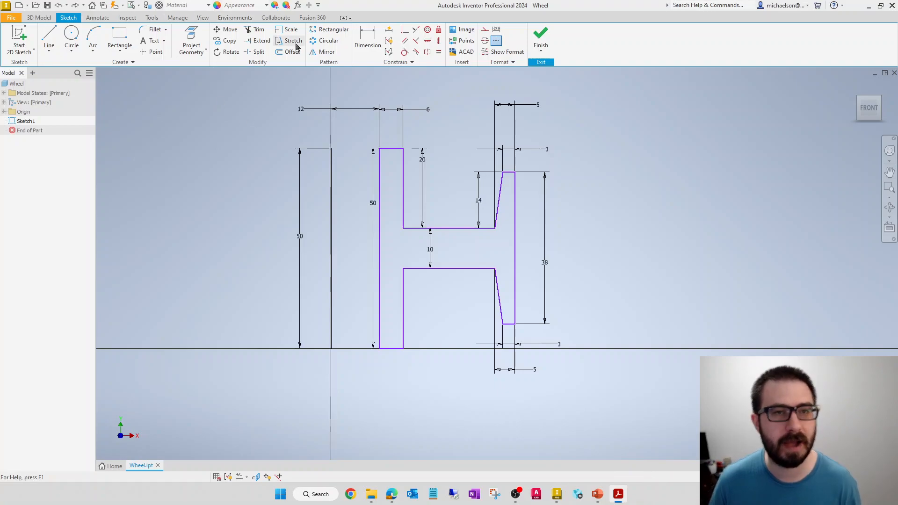
pyautogui.click(374, 42)
pyautogui.click(332, 210)
pyautogui.click(515, 215)
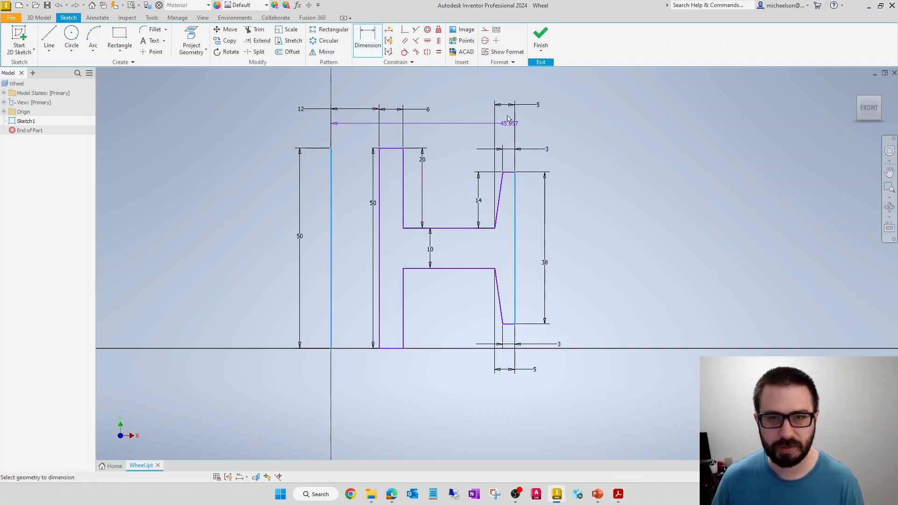
pyautogui.click(472, 81)
pyautogui.write('50')
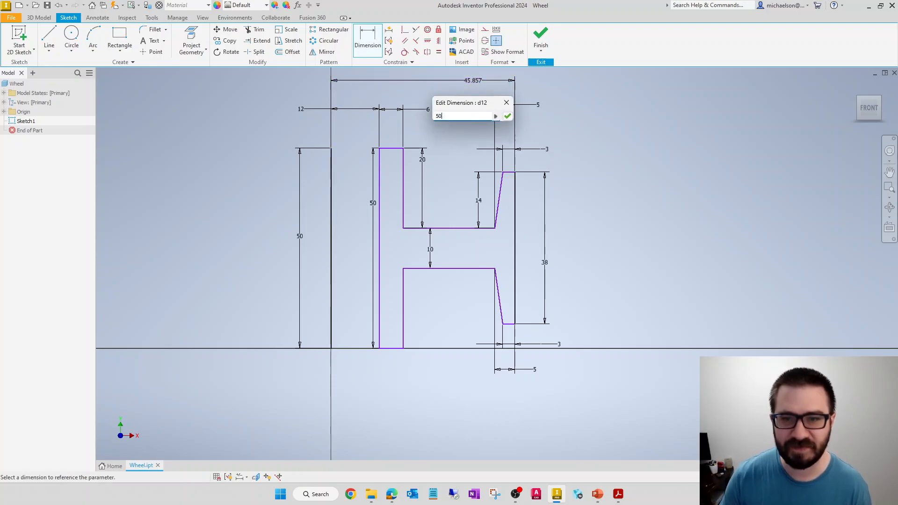
pyautogui.press('Return')
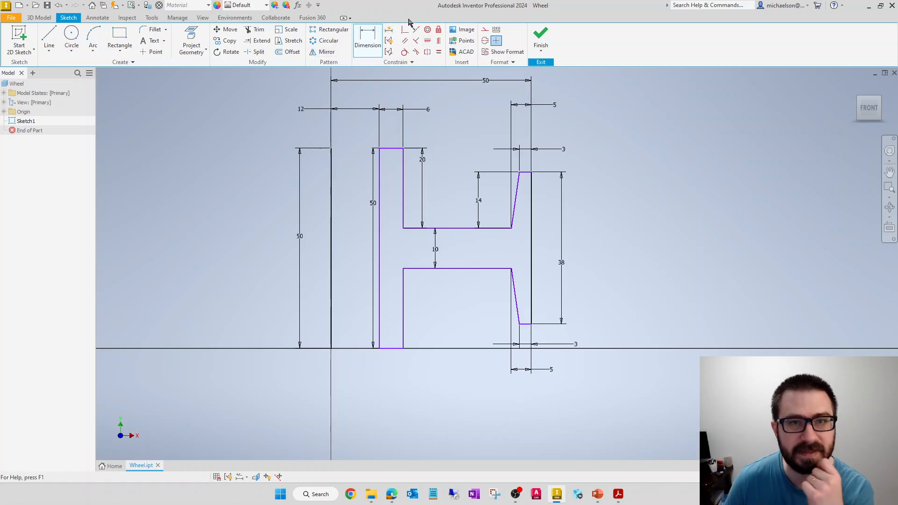
# Apply Auto Dimension to the whole sketch and delete the horizontal 32 mm dimension it adds.
pyautogui.click(391, 32)
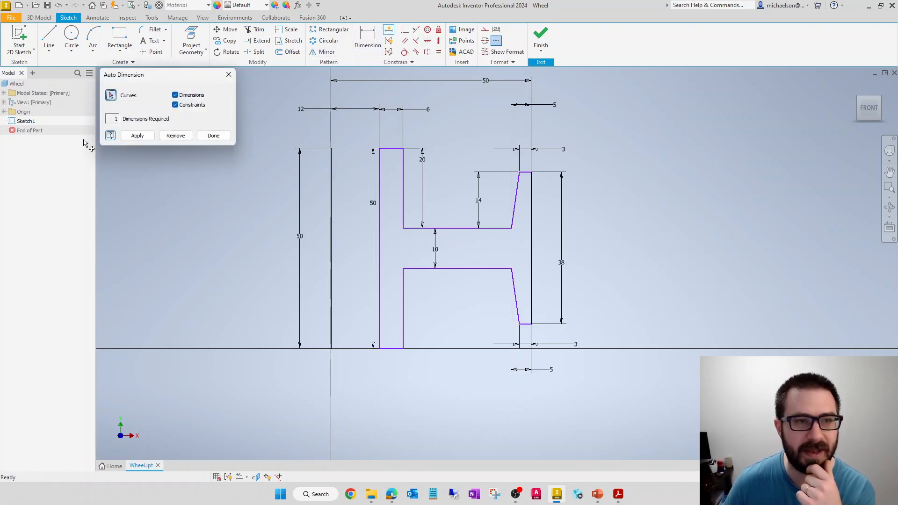
pyautogui.moveTo(677, 437); pyautogui.dragTo(275, 77)
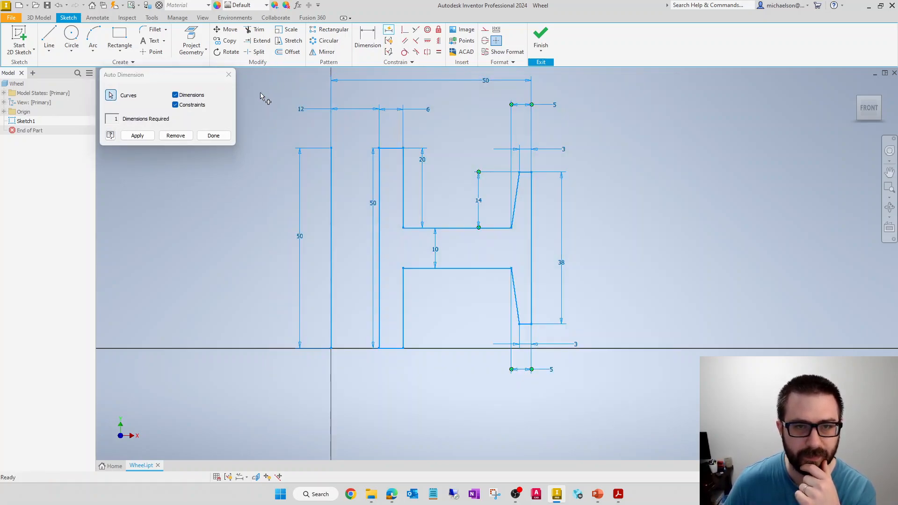
pyautogui.click(143, 139)
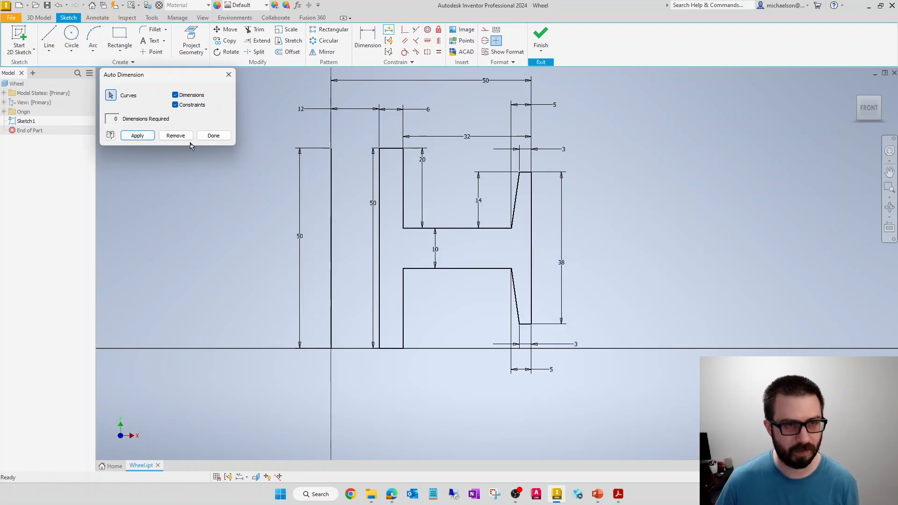
pyautogui.click(216, 137)
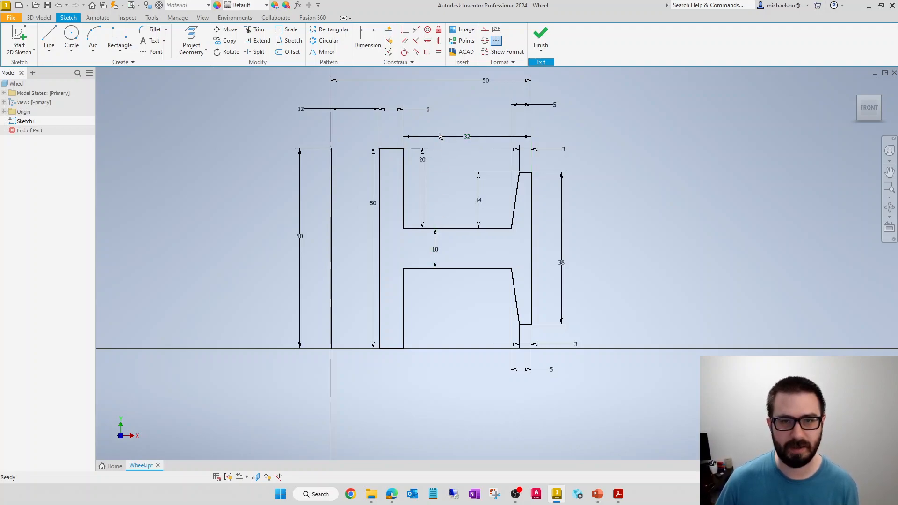
pyautogui.click(468, 141)
pyautogui.press('Delete')
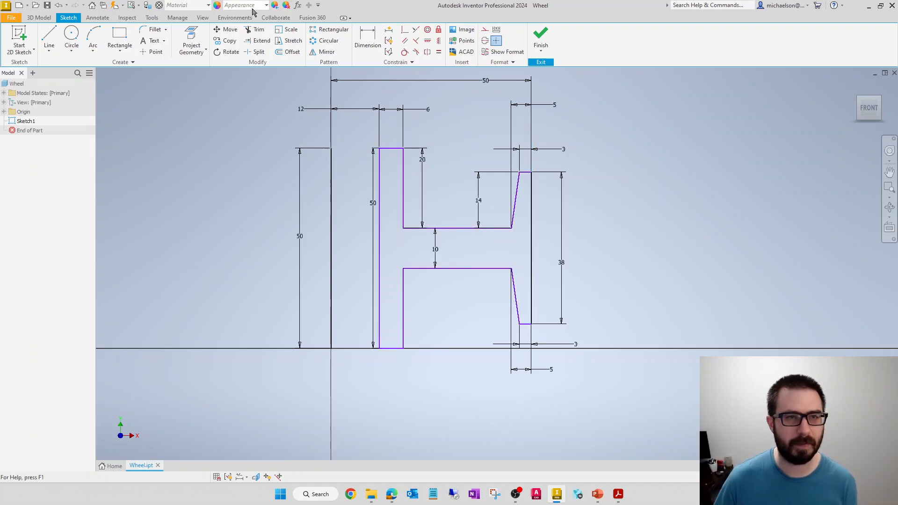
# Dimension the horizontal distance from the inner leg's crossbar-side edge to the outer leg's long side at 32 mm.
pyautogui.click(365, 36)
pyautogui.click(404, 201)
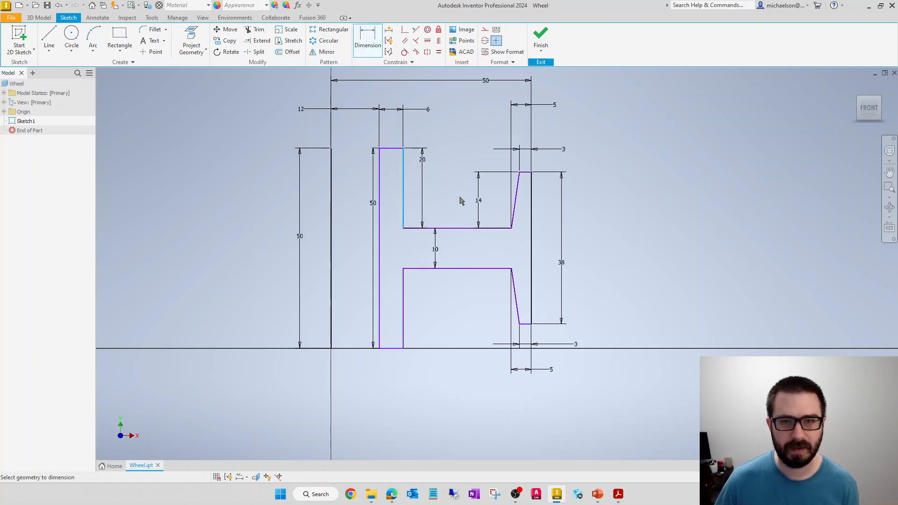
pyautogui.click(531, 206)
pyautogui.click(470, 125)
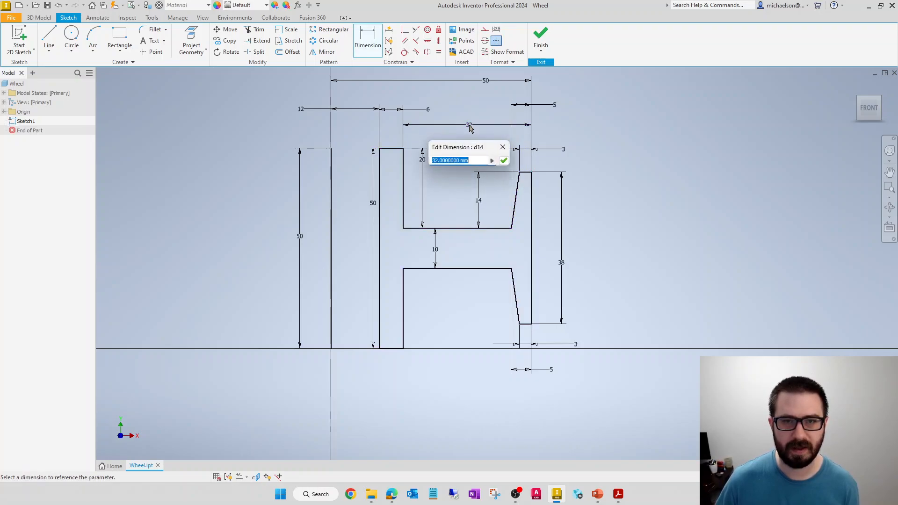
pyautogui.click(504, 161)
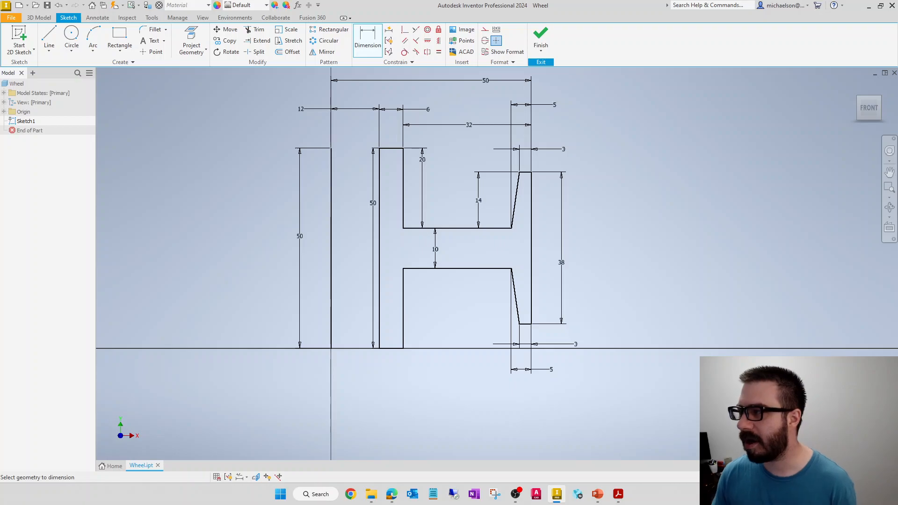
pyautogui.click(380, 38)
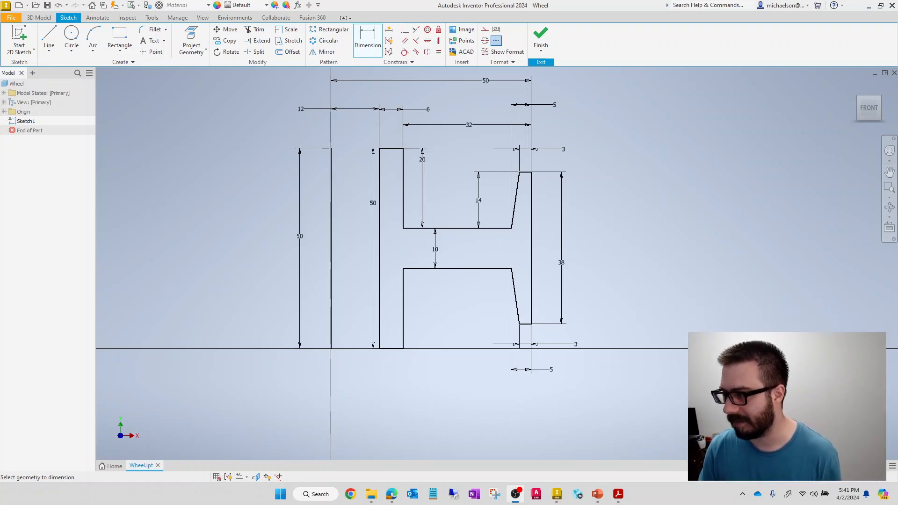
# Finish the sketch and move the inner leg's 50 mm height dimension slightly farther from the profile.
pyautogui.click(541, 38)
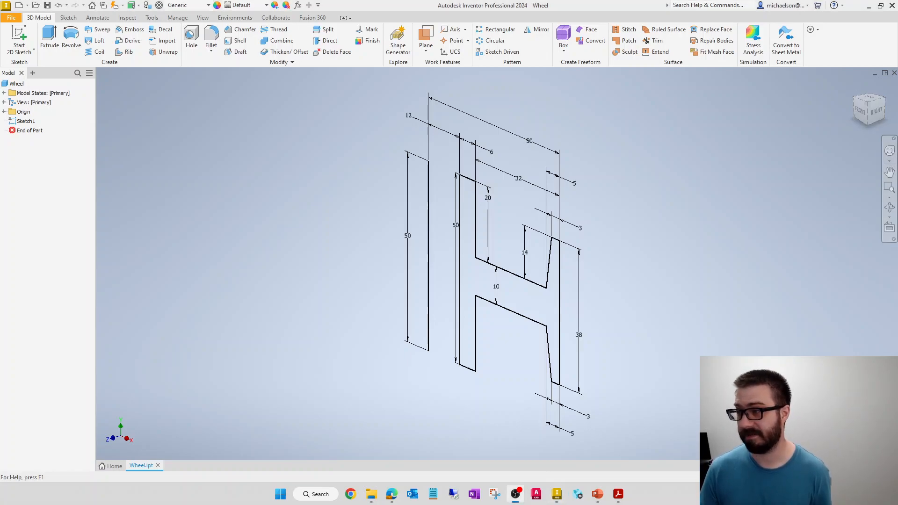
pyautogui.moveTo(454, 230); pyautogui.dragTo(447, 249)
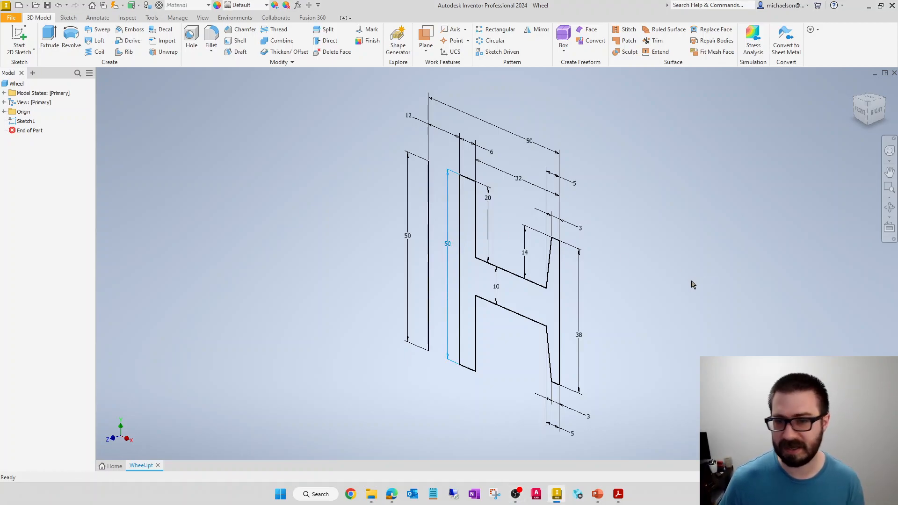
pyautogui.click(696, 302)
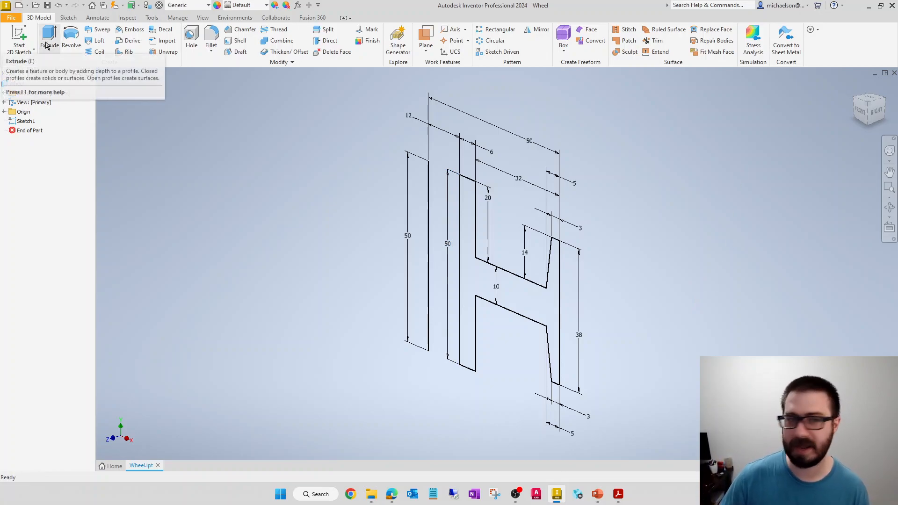
# Set up a Revolve of the H-shaped profile using the separate vertical line as the axis.
pyautogui.click(71, 42)
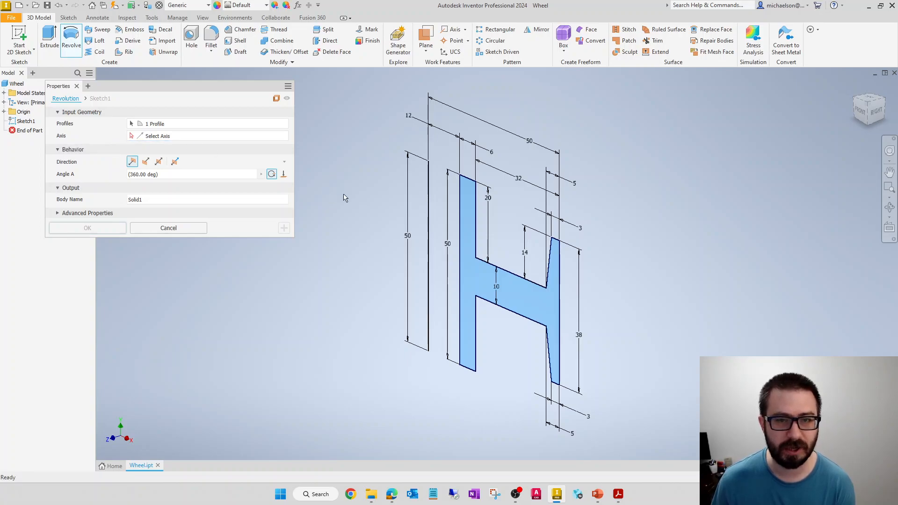
pyautogui.click(215, 136)
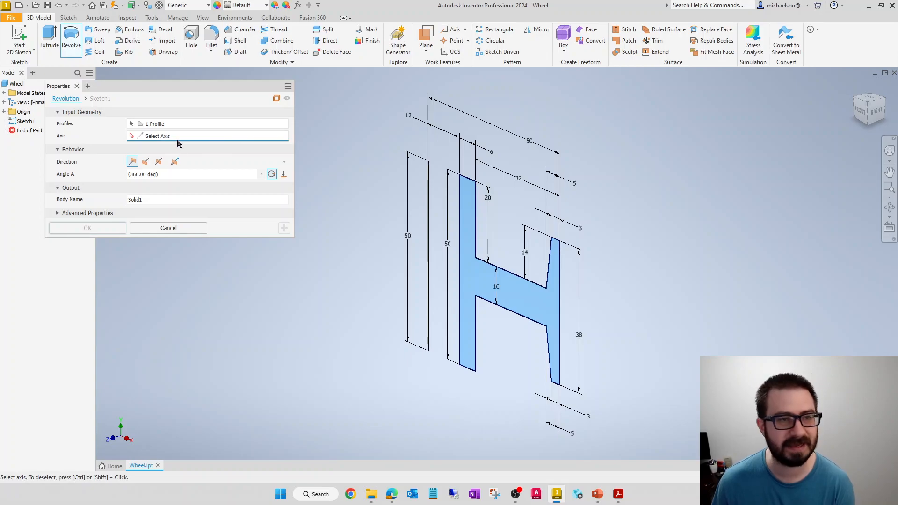
pyautogui.click(428, 227)
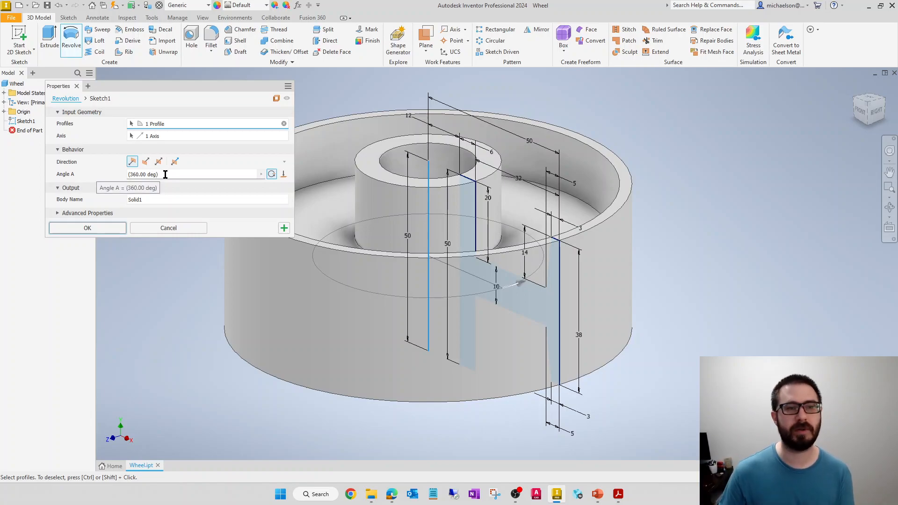
# Preview the revolve as a partial sweep with an angle of 120 degrees.
pyautogui.click(137, 175)
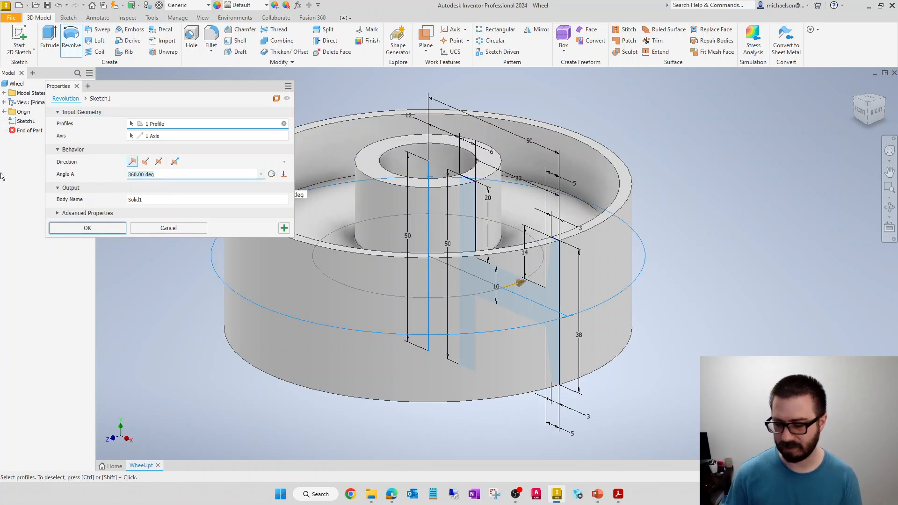
pyautogui.write('120')
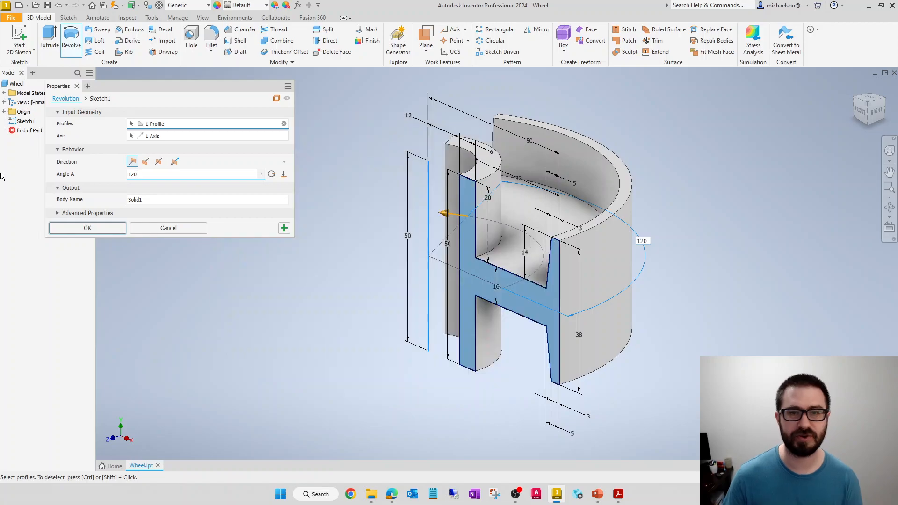
pyautogui.moveTo(862, 114)
pyautogui.mouseDown()
pyautogui.moveTo(862, 159)
pyautogui.moveTo(859, 113)
pyautogui.mouseUp()
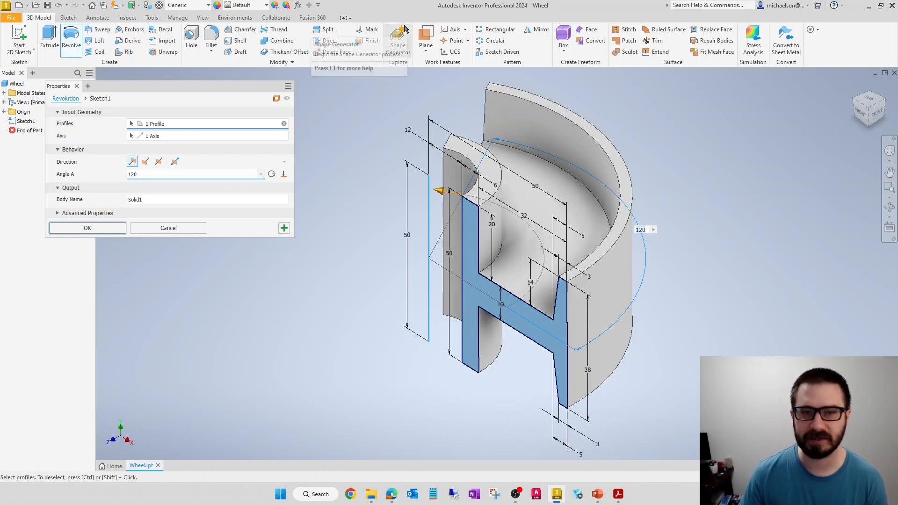
# Set the revolve to a full 360 degrees and create the solid wheel body.
pyautogui.click(271, 174)
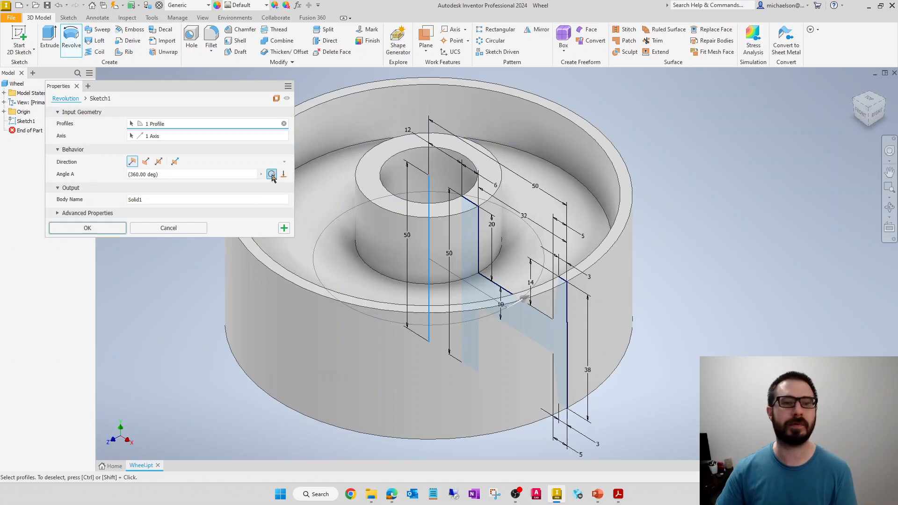
pyautogui.click(77, 228)
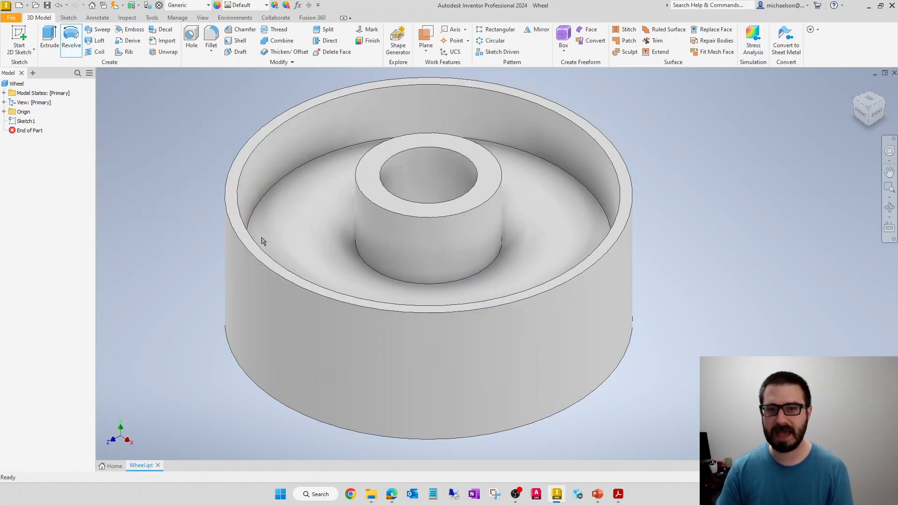
pyautogui.scroll(-3, 736, 254)
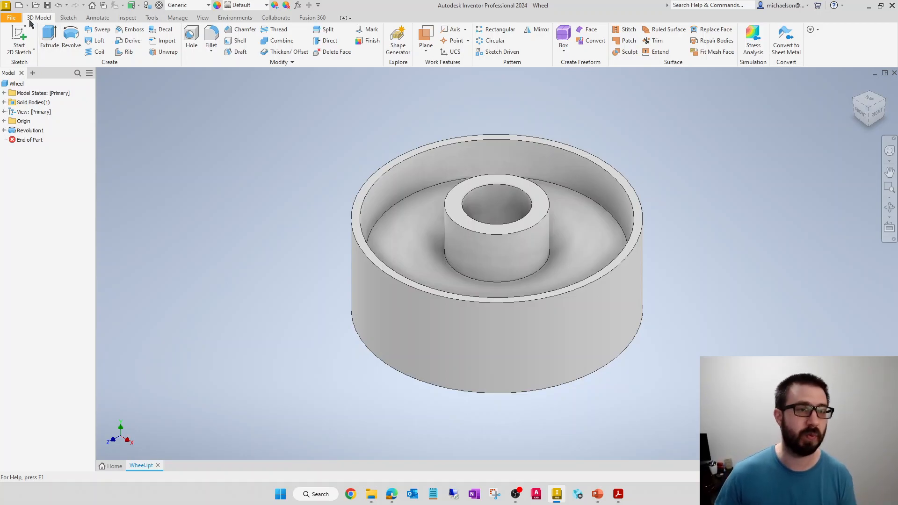
# Create a new drawing file for the wheel.
pyautogui.click(12, 18)
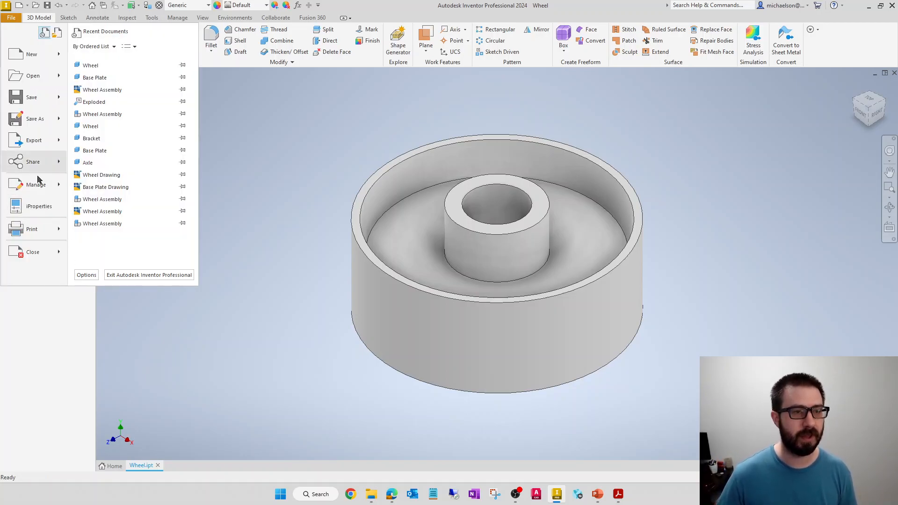
pyautogui.moveTo(49, 54)
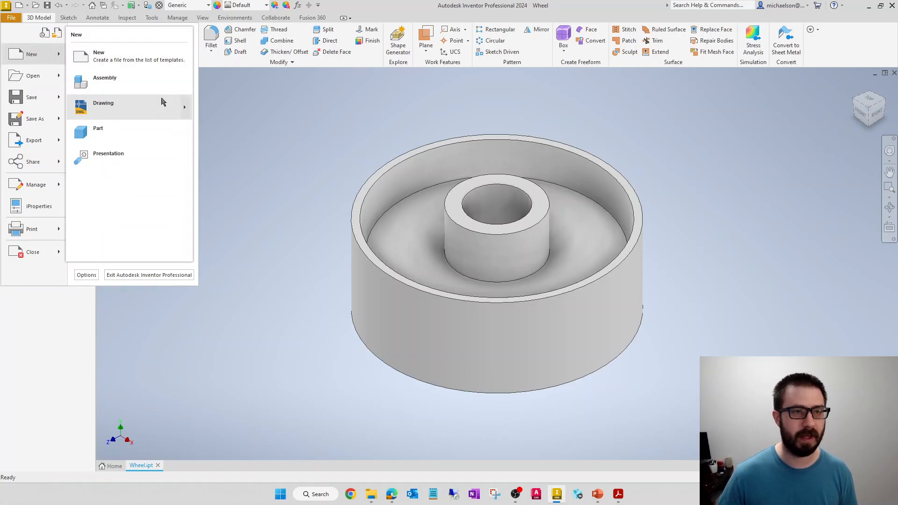
pyautogui.moveTo(140, 106)
pyautogui.click(222, 117)
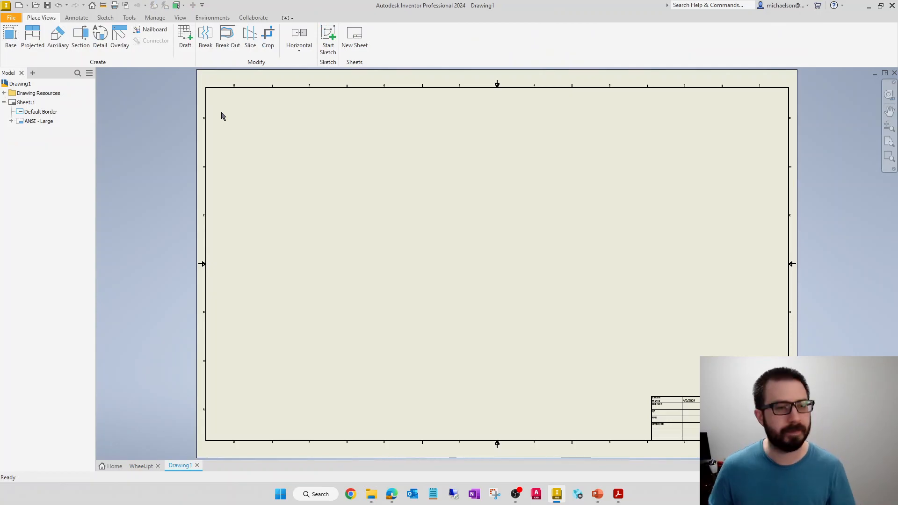
# Save the new drawing to the Desktop as Wheel.
pyautogui.click(11, 18)
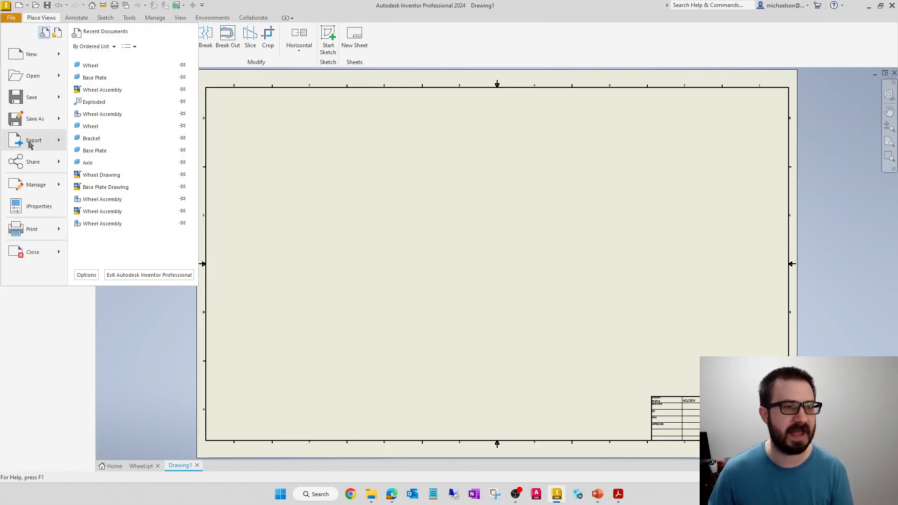
pyautogui.click(41, 123)
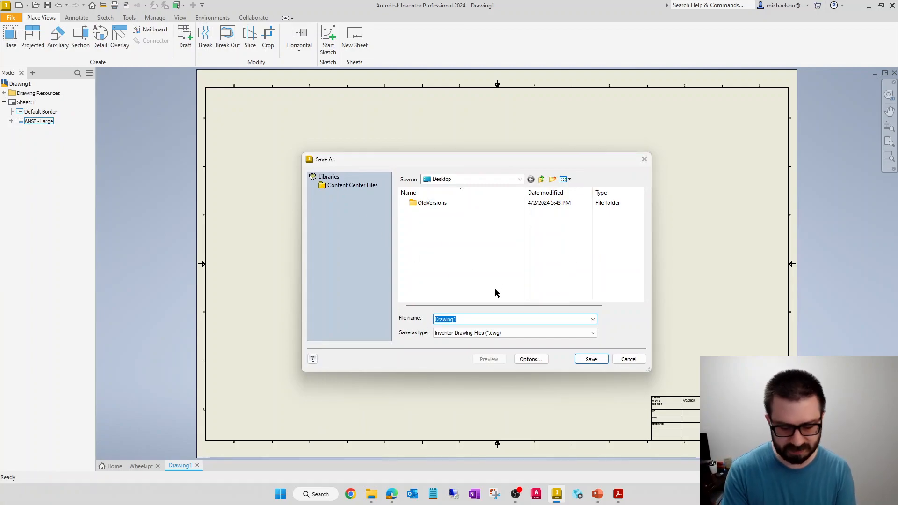
pyautogui.write('Wheel')
pyautogui.press('Return')
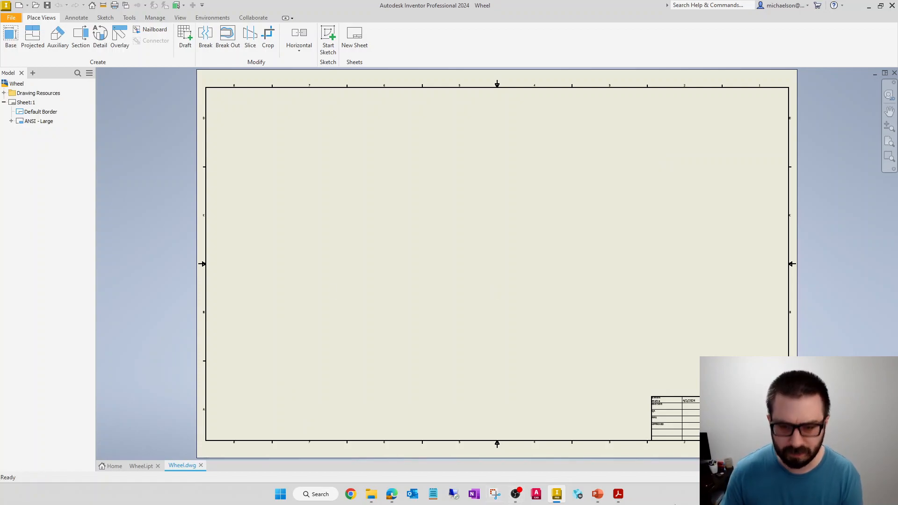
pyautogui.click(618, 494)
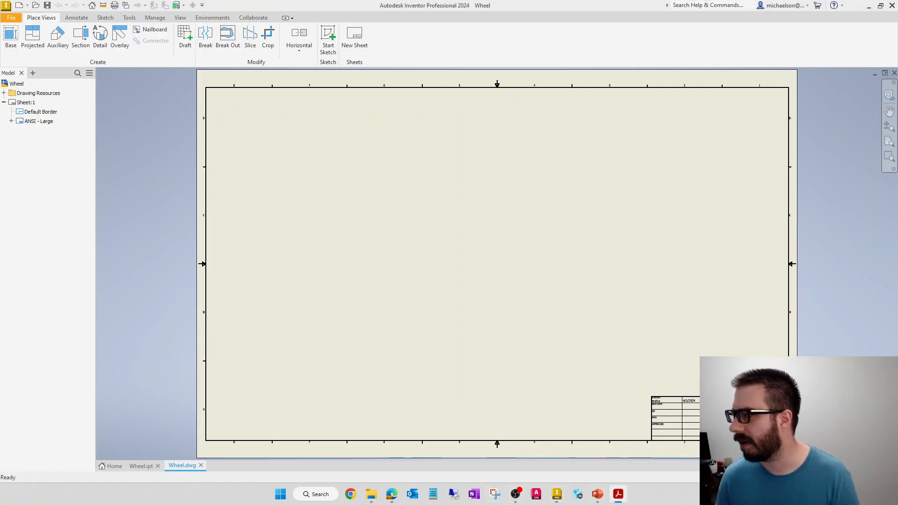
# Save the drawing under the file name Wheel Drawing on the Desktop.
pyautogui.click(11, 17)
pyautogui.click(33, 119)
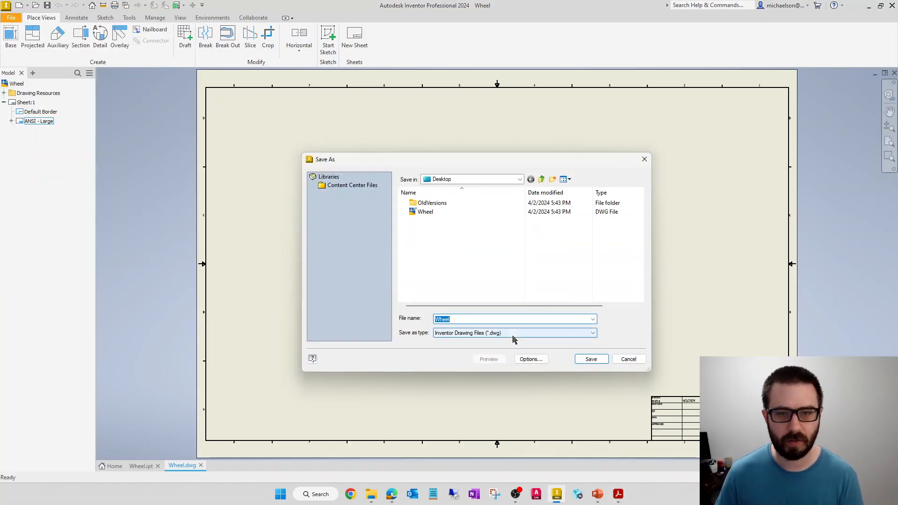
pyautogui.write('Wheel Drawing')
pyautogui.press('Return')
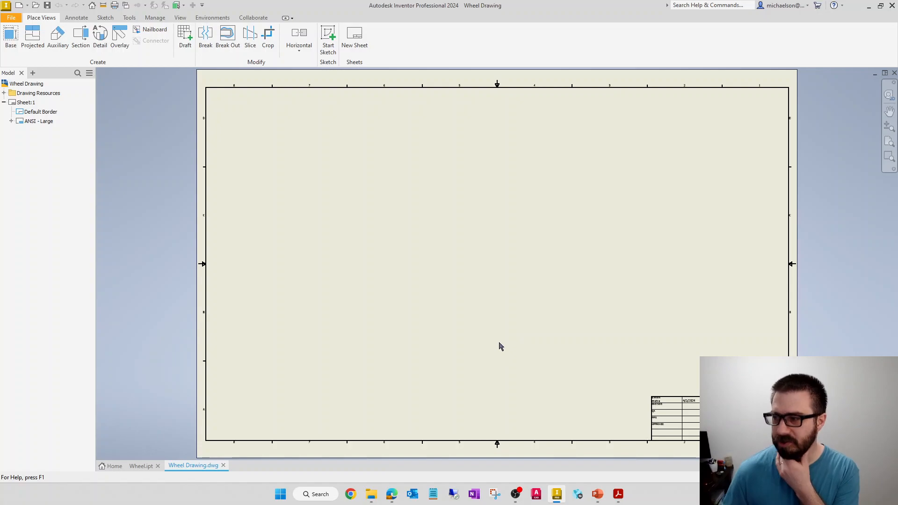
pyautogui.click(618, 494)
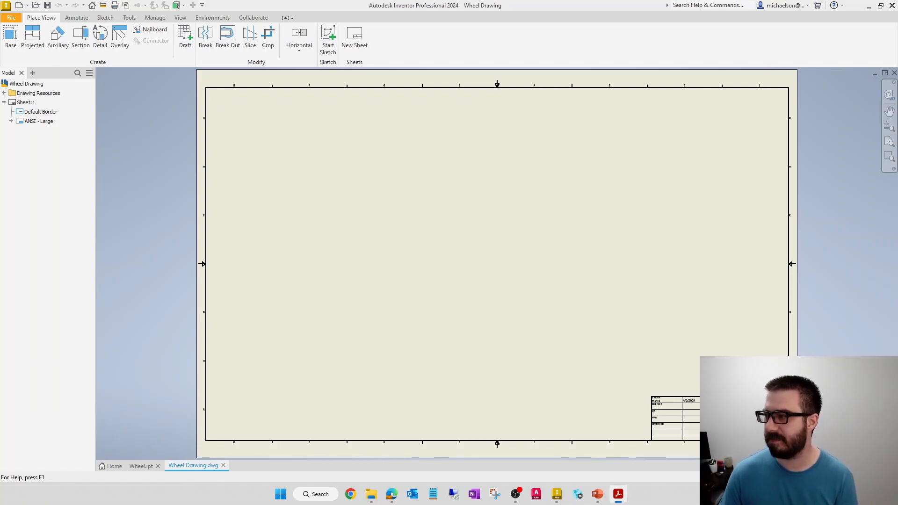
pyautogui.click(14, 19)
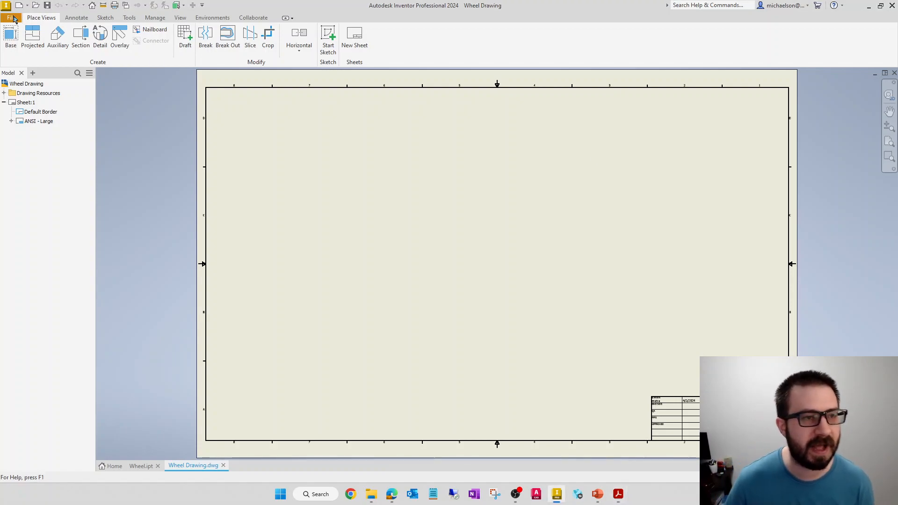
pyautogui.click(14, 19)
pyautogui.click(29, 209)
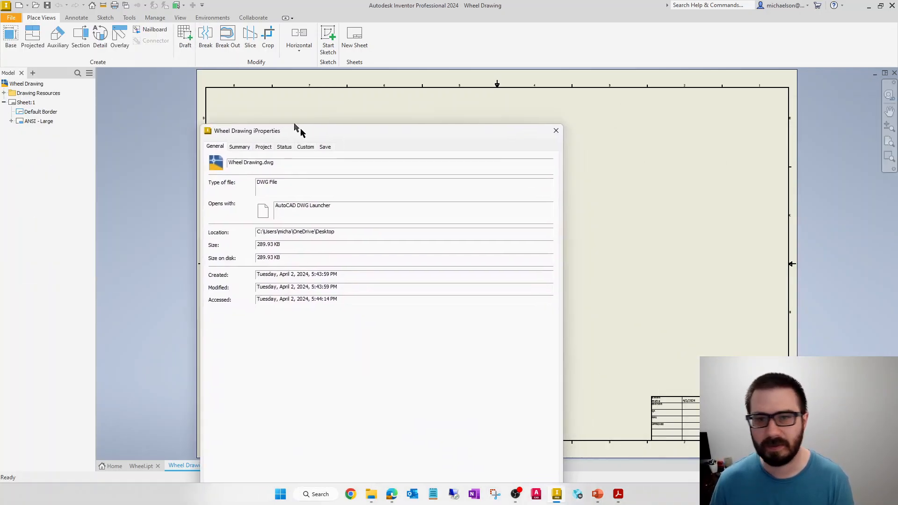
pyautogui.moveTo(296, 127); pyautogui.dragTo(167, 23)
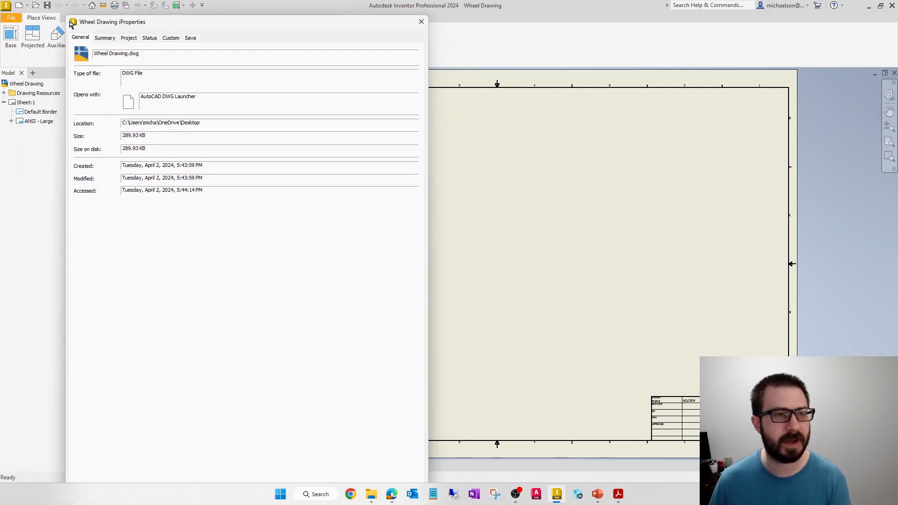
pyautogui.moveTo(67, 16); pyautogui.dragTo(136, 146)
pyautogui.moveTo(283, 161); pyautogui.dragTo(227, 86)
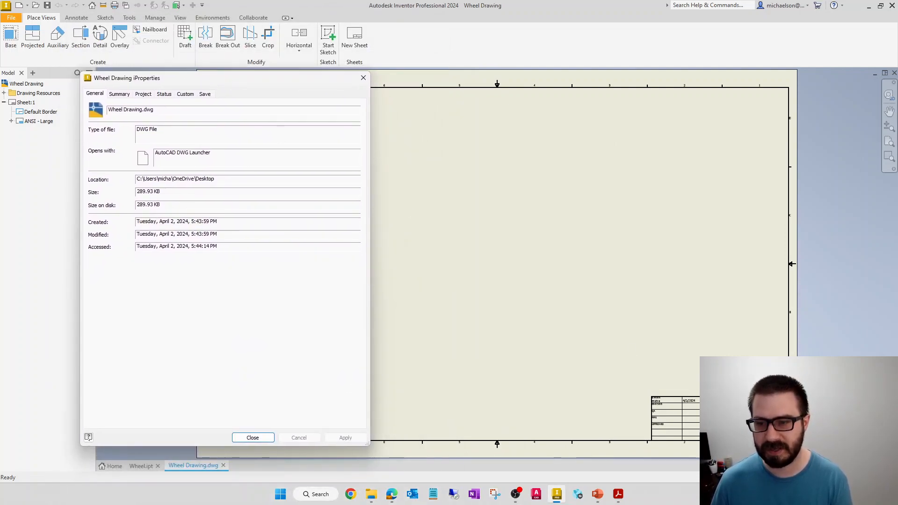
pyautogui.click(252, 438)
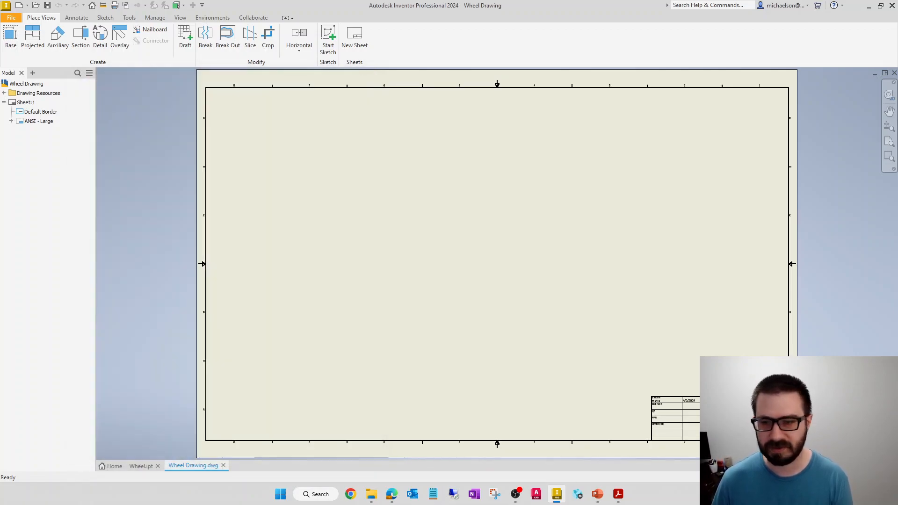
# Open the Summary section of the drawing's iProperties and arrange the dialog so the enlarged title block stays in view.
pyautogui.scroll(5, 673, 411)
pyautogui.scroll(-1, 602, 361)
pyautogui.scroll(-2, 601, 361)
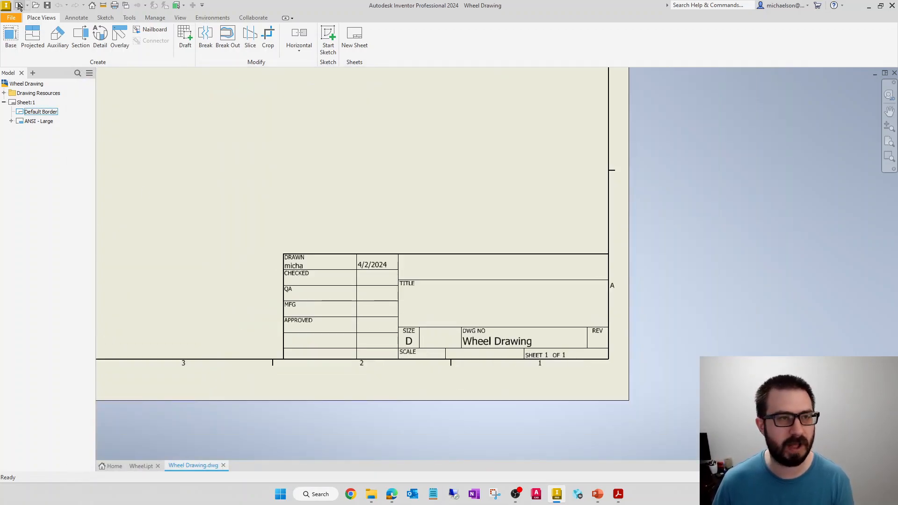
pyautogui.click(10, 17)
pyautogui.click(36, 205)
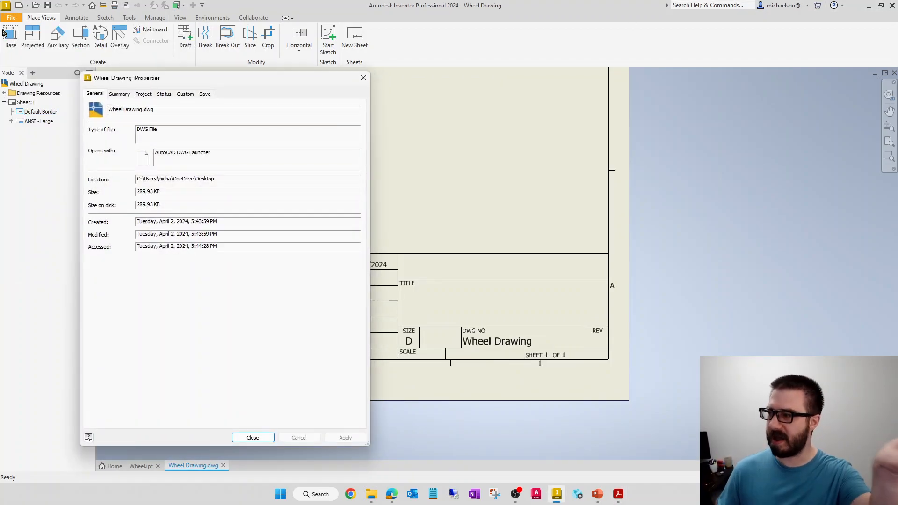
pyautogui.moveTo(226, 82)
pyautogui.mouseDown()
pyautogui.moveTo(103, 78)
pyautogui.moveTo(150, 80)
pyautogui.mouseUp()
pyautogui.moveTo(291, 444); pyautogui.dragTo(224, 365)
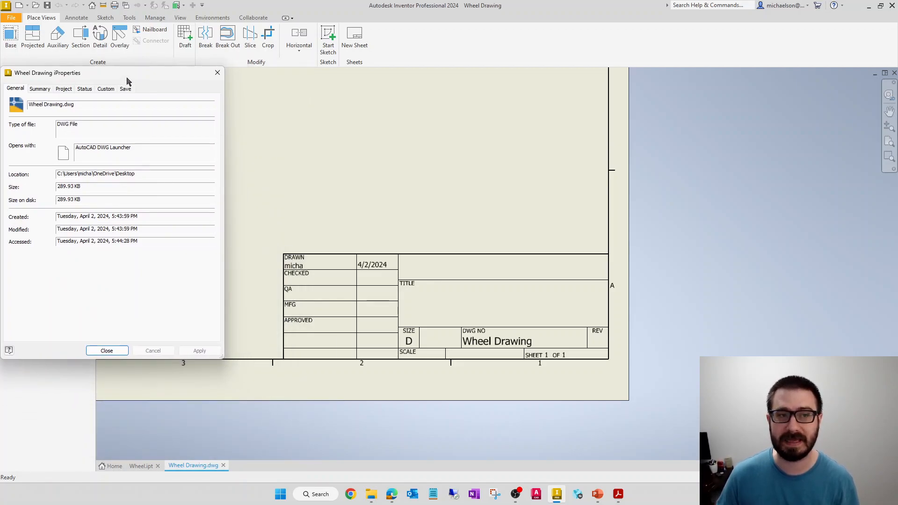
pyautogui.moveTo(127, 79); pyautogui.dragTo(132, 88)
pyautogui.click(45, 98)
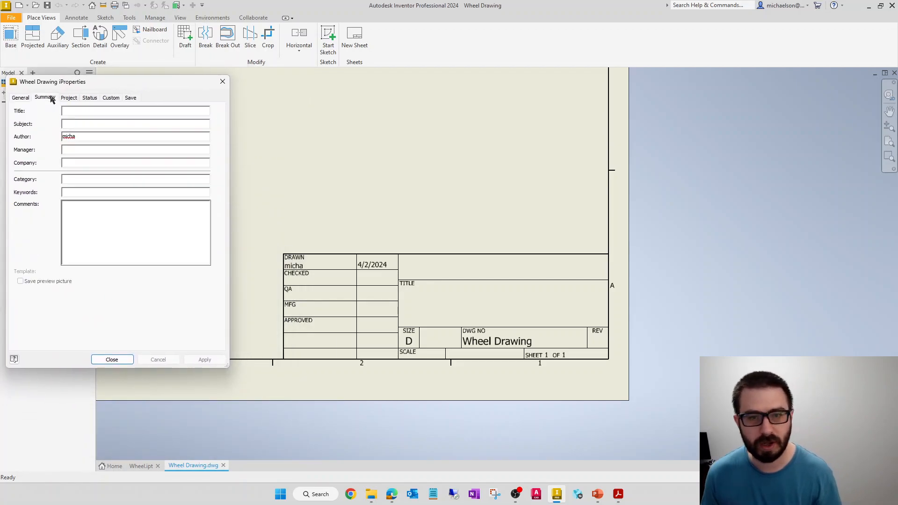
# Set the drawing's Title property to Wheel and apply it.
pyautogui.click(73, 113)
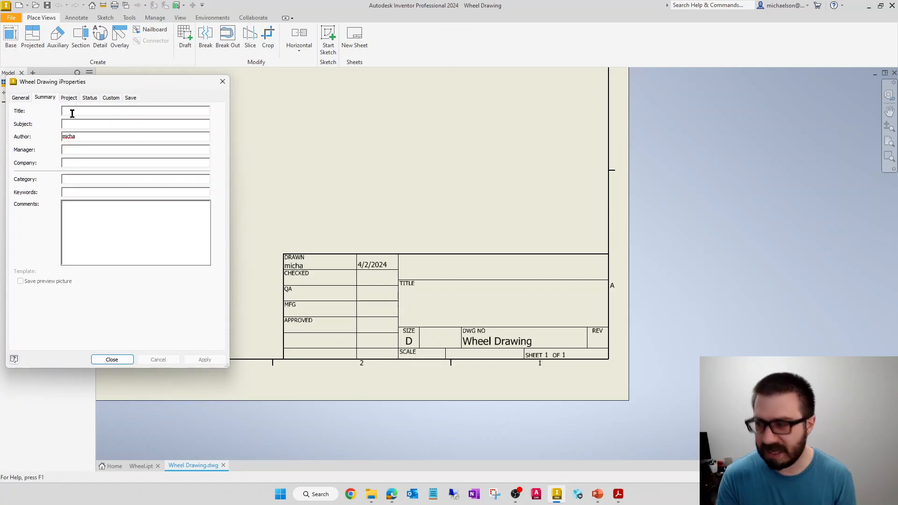
pyautogui.click(618, 495)
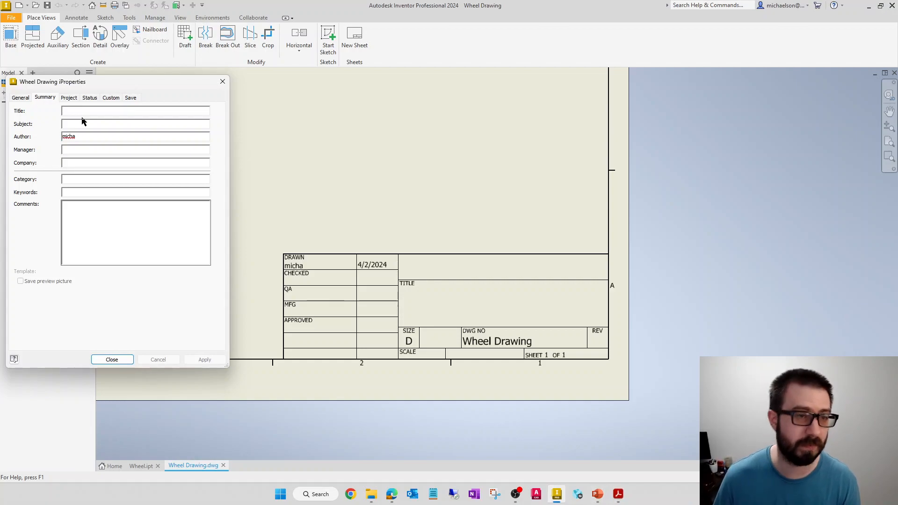
pyautogui.write('Wheel')
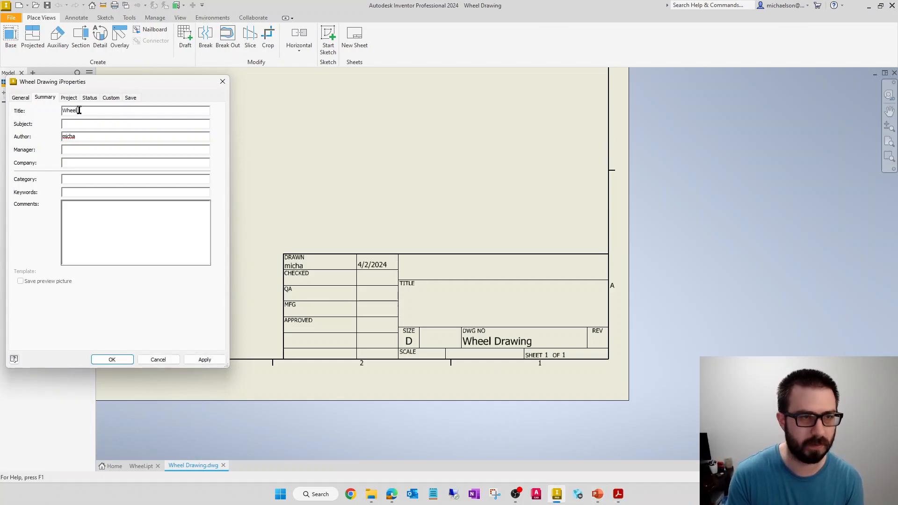
pyautogui.click(206, 360)
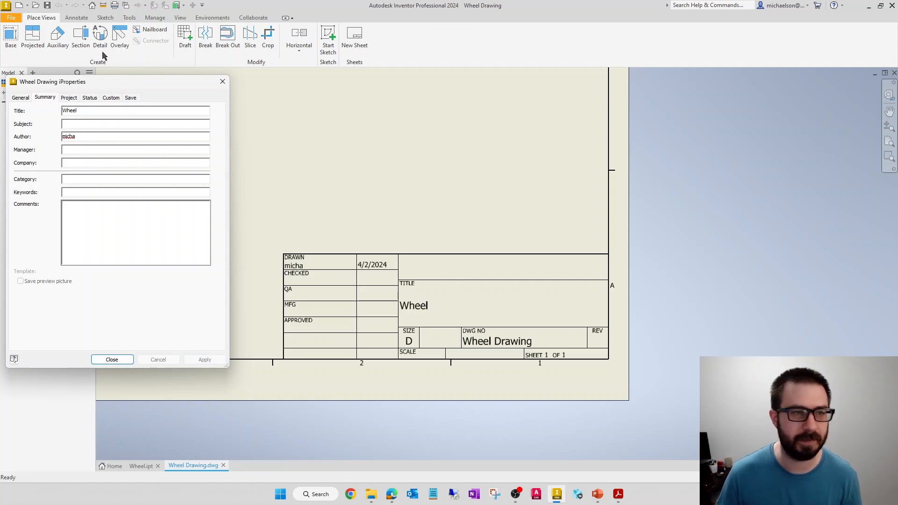
# Set the drawing's Title property to WHEEL, replace the Author with the drafter's initials, and apply both.
pyautogui.doubleClick(90, 111)
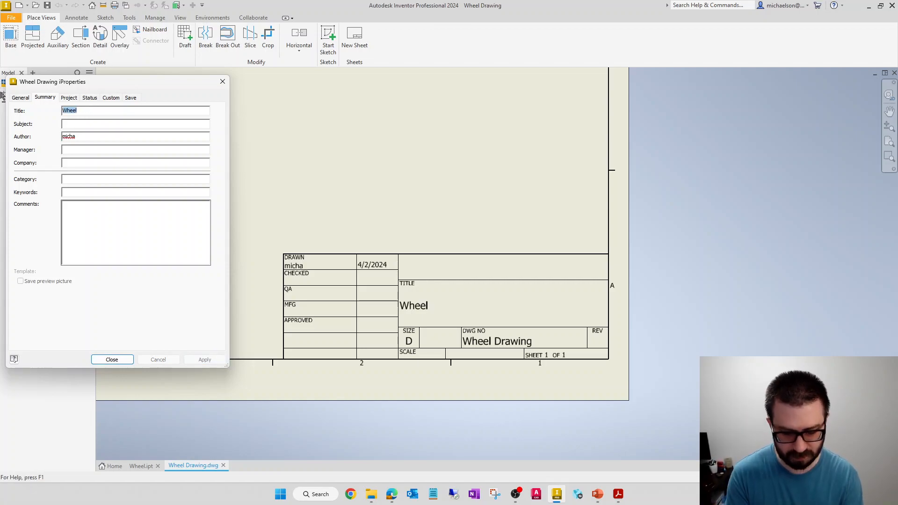
pyautogui.write('WHEEL')
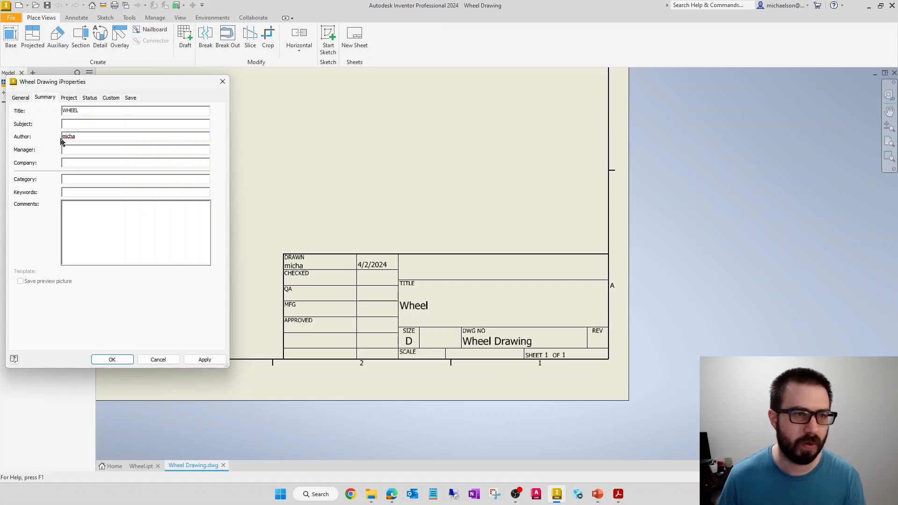
pyautogui.doubleClick(66, 137)
pyautogui.write('GKM')
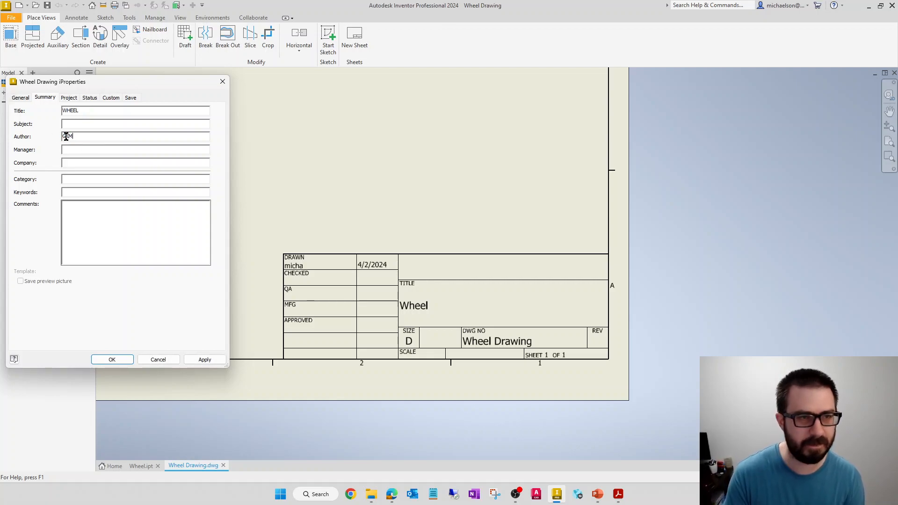
pyautogui.click(204, 359)
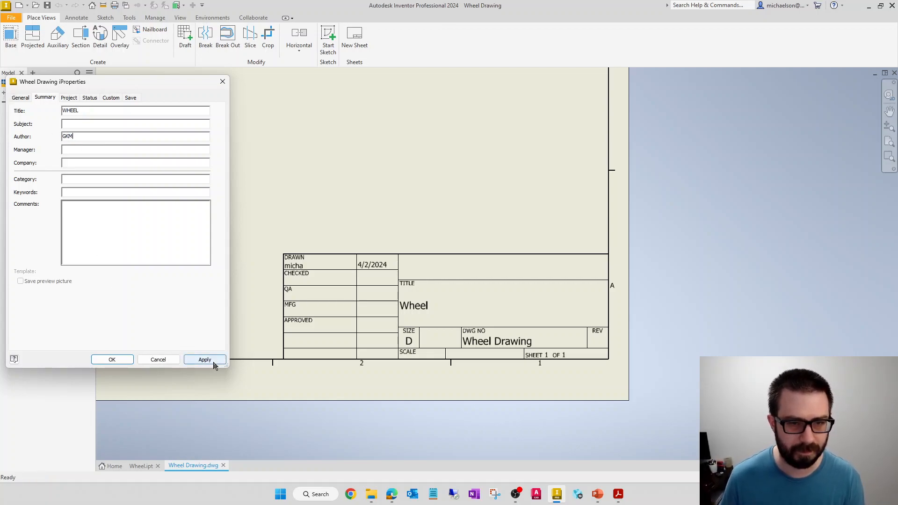
# Set the Author property to ABC and the Company to MARSHALL UNIVERSITY CECS, applying them to the title block.
pyautogui.doubleClick(60, 136)
pyautogui.write('ABC')
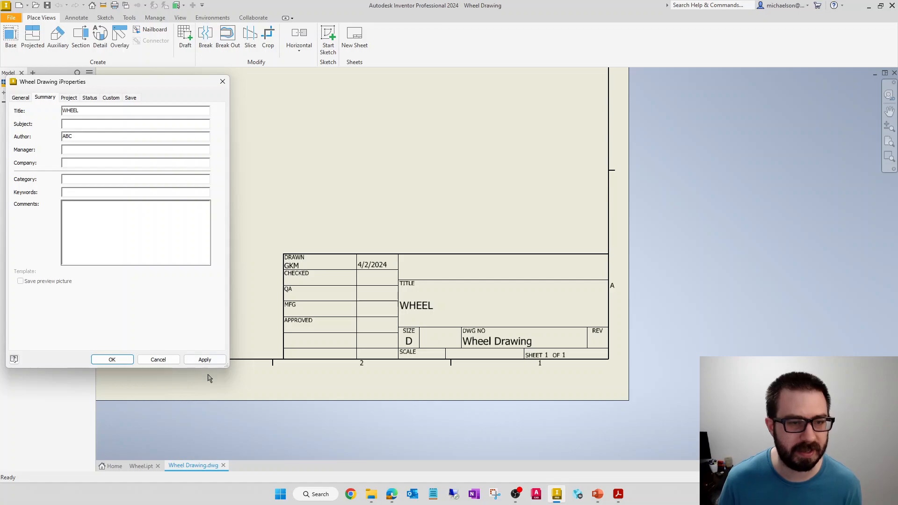
pyautogui.click(203, 360)
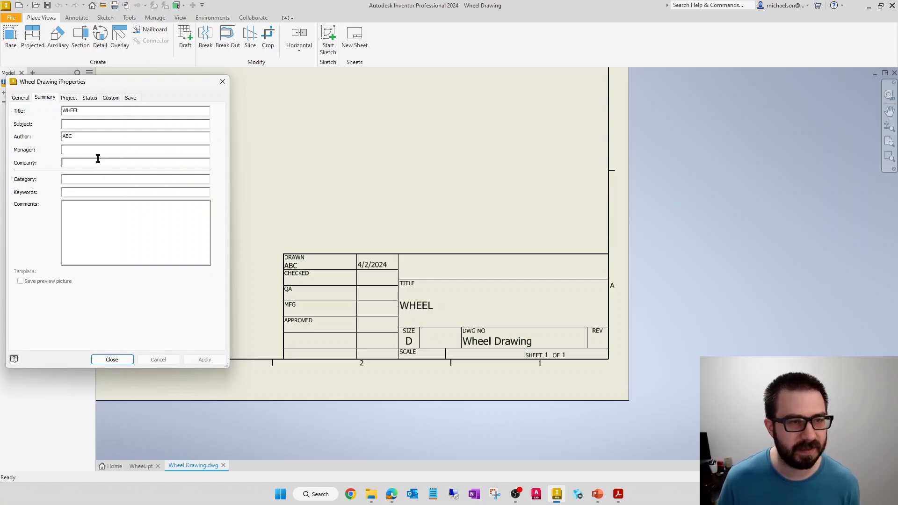
pyautogui.write('MARSHALL UNIVERSITY CECS')
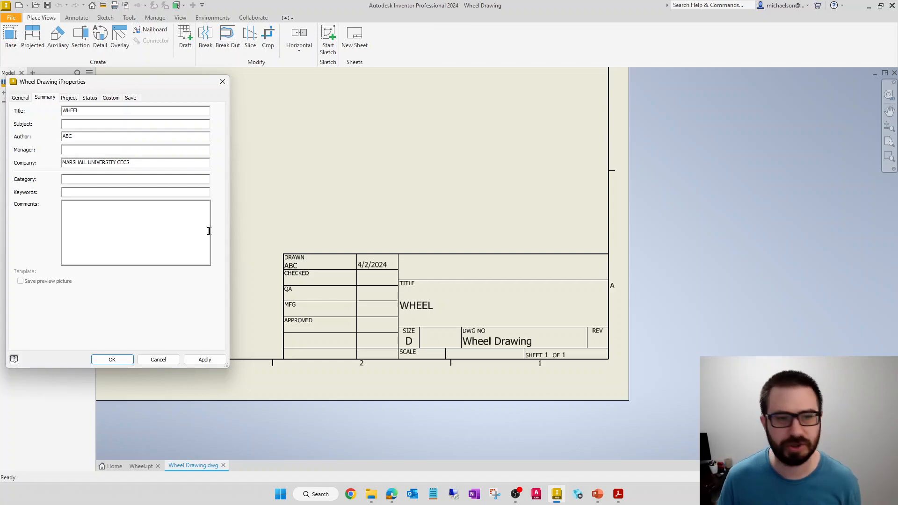
pyautogui.click(214, 361)
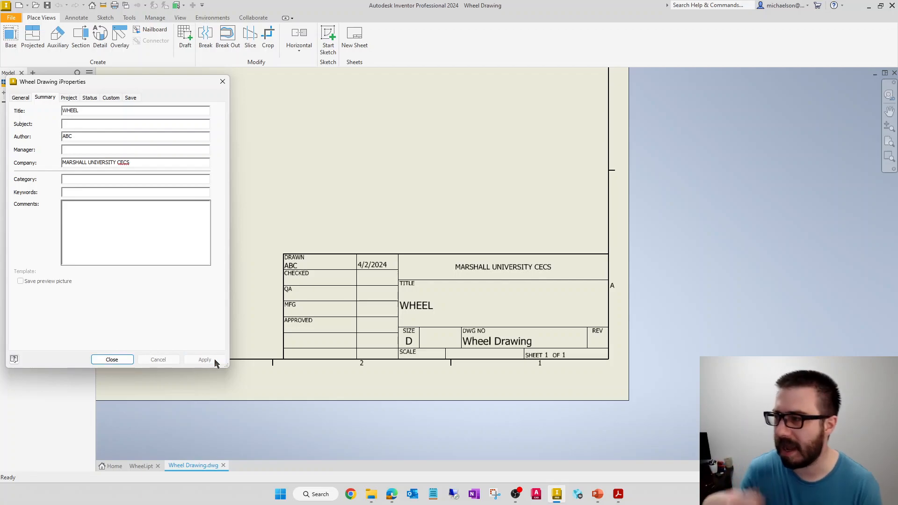
# Set the drawing's Part Number in the project properties to ENGR 102 (SPRING 2024) and apply it.
pyautogui.click(69, 98)
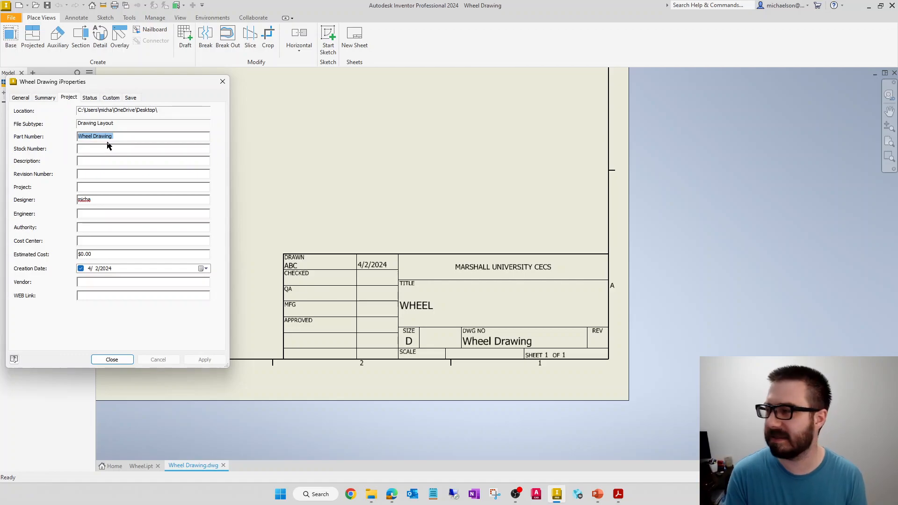
pyautogui.write('ENGR ')
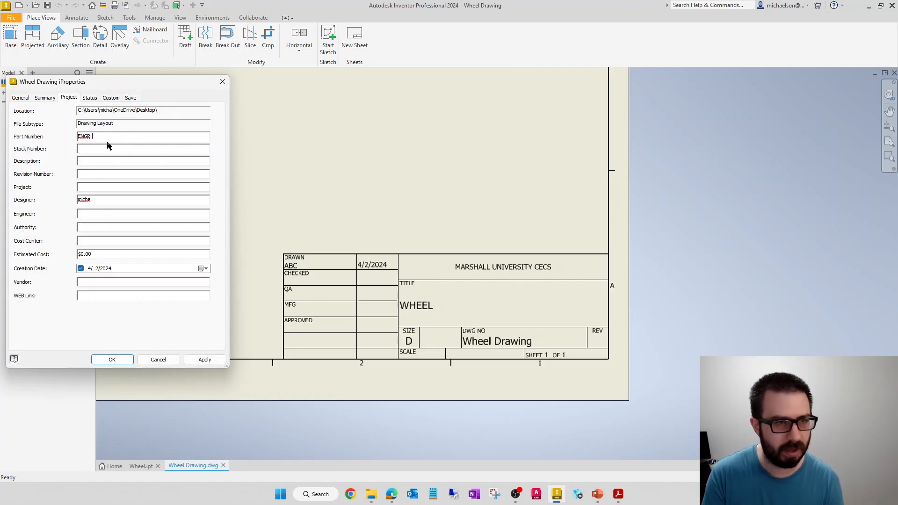
pyautogui.write('102 (SPRING 2024')
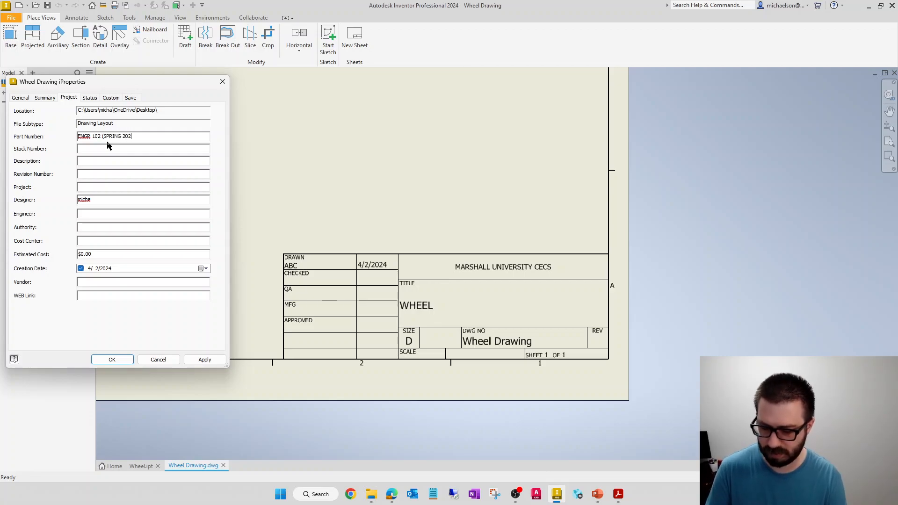
pyautogui.click(205, 359)
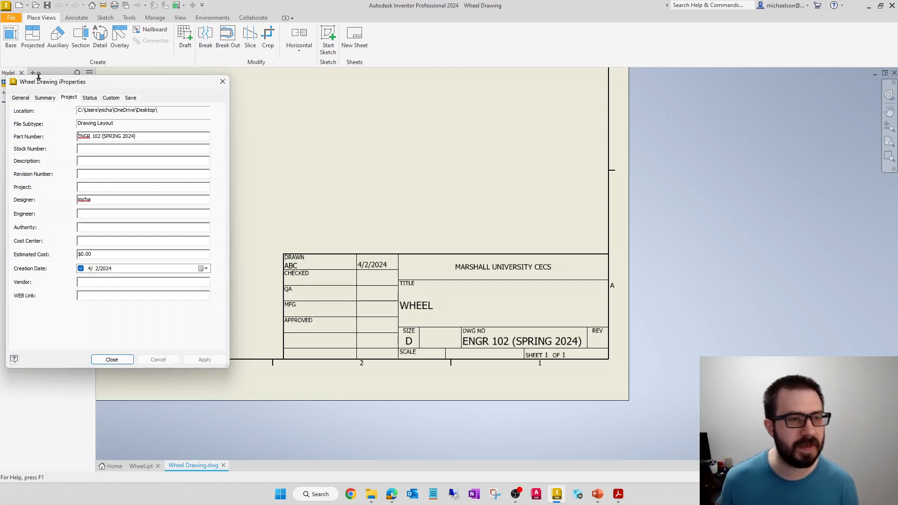
# Enter the checker's initials as Checked By in the drawing's status properties, enable the 4/2/2024 checked date, and apply.
pyautogui.click(88, 98)
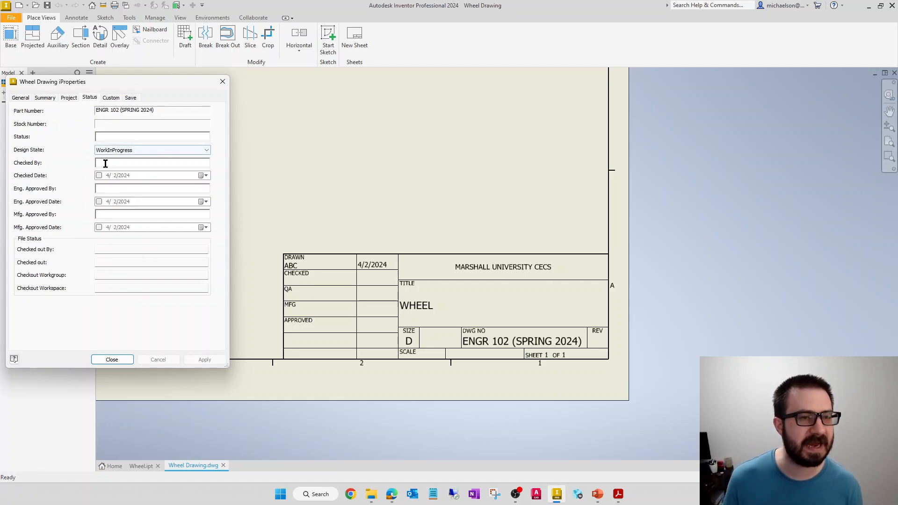
pyautogui.write('GKM')
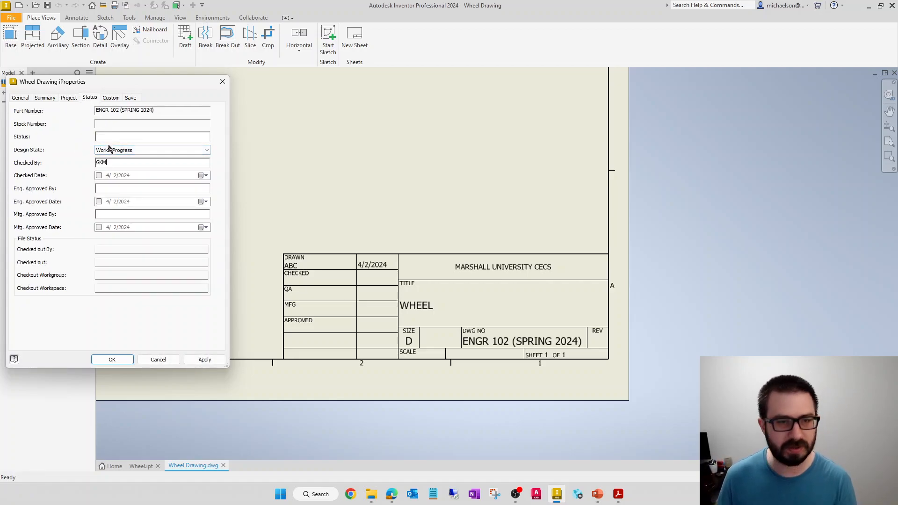
pyautogui.click(98, 175)
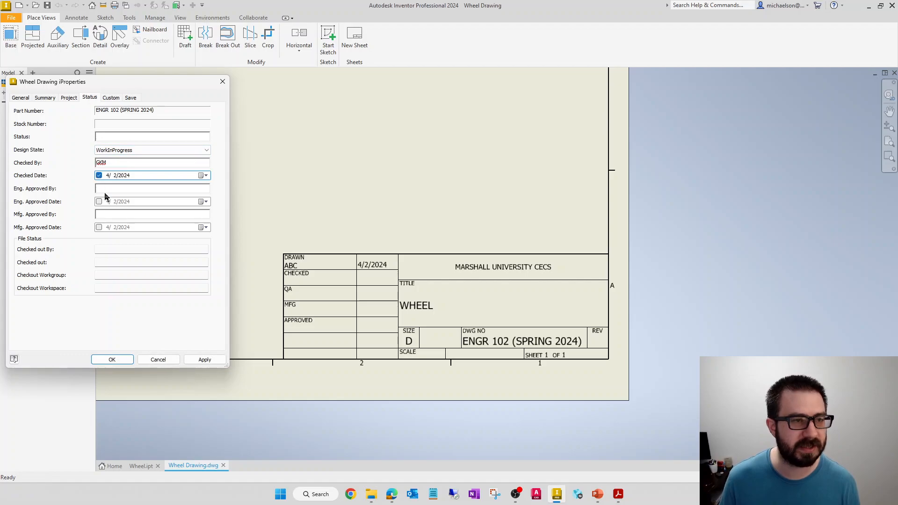
pyautogui.click(205, 360)
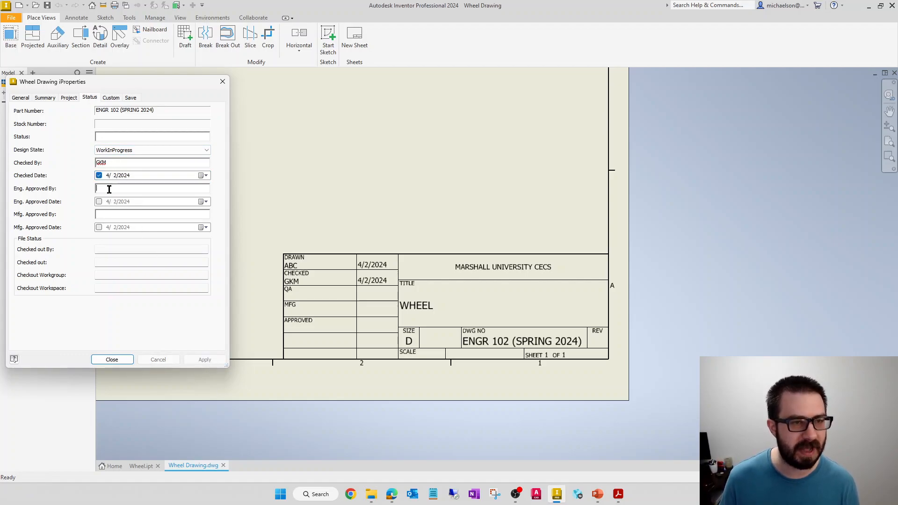
# Enter the approver's initials as Eng. Approved By, enable the 4/2/2024 engineering approval date, apply, and close the properties.
pyautogui.write('GKM')
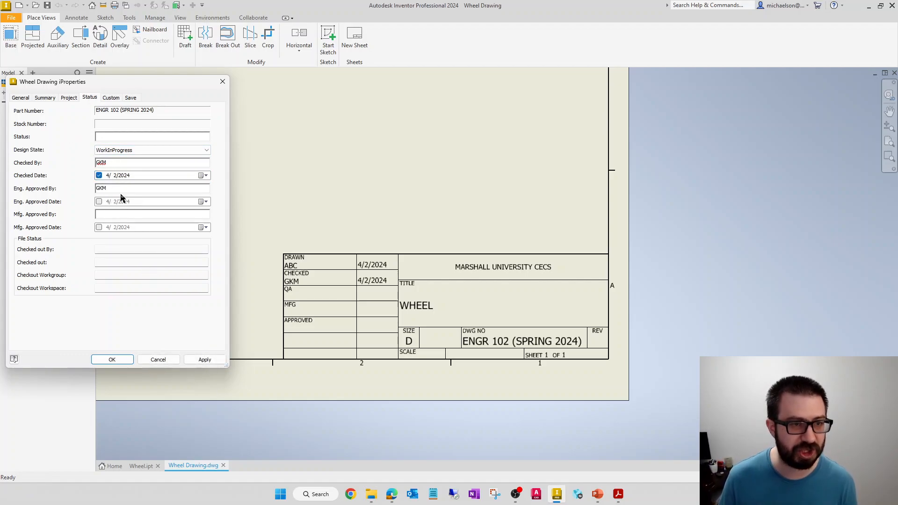
pyautogui.click(98, 201)
pyautogui.click(205, 360)
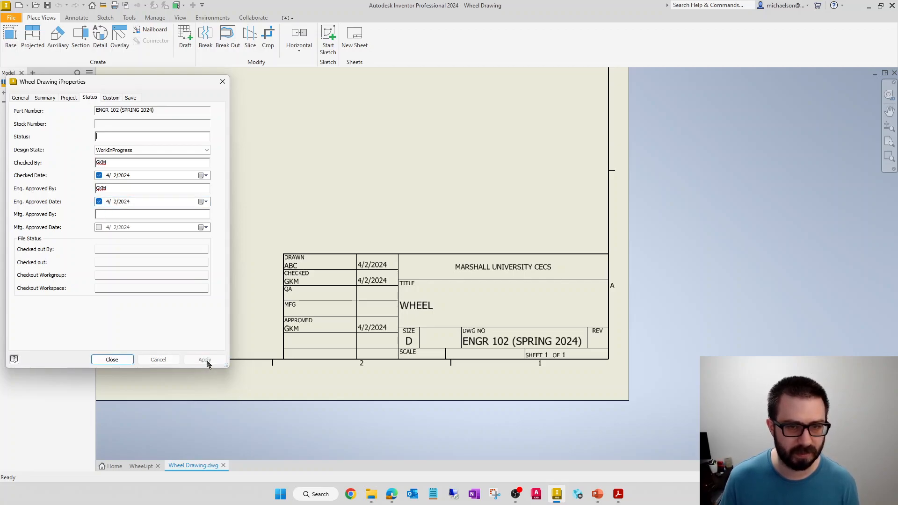
pyautogui.click(120, 362)
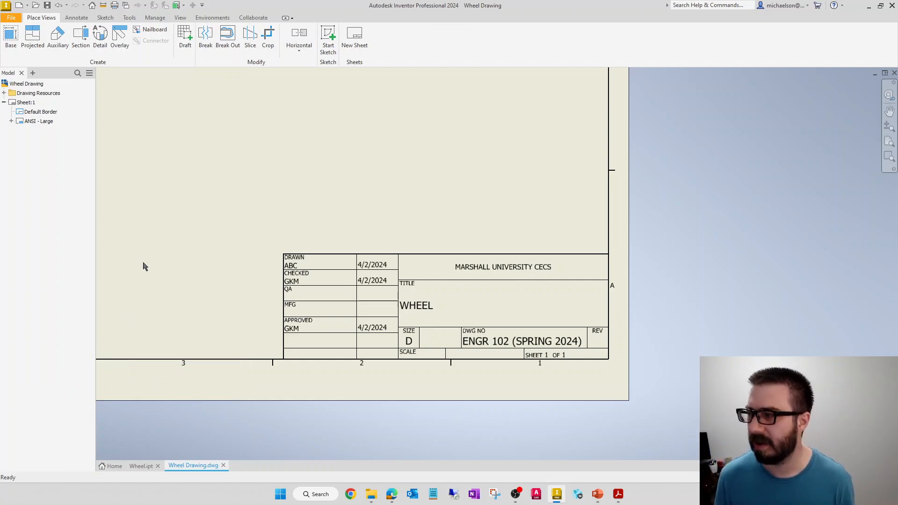
# Edit Sheet:1 to change the drawing sheet size to B.
pyautogui.press('Home')
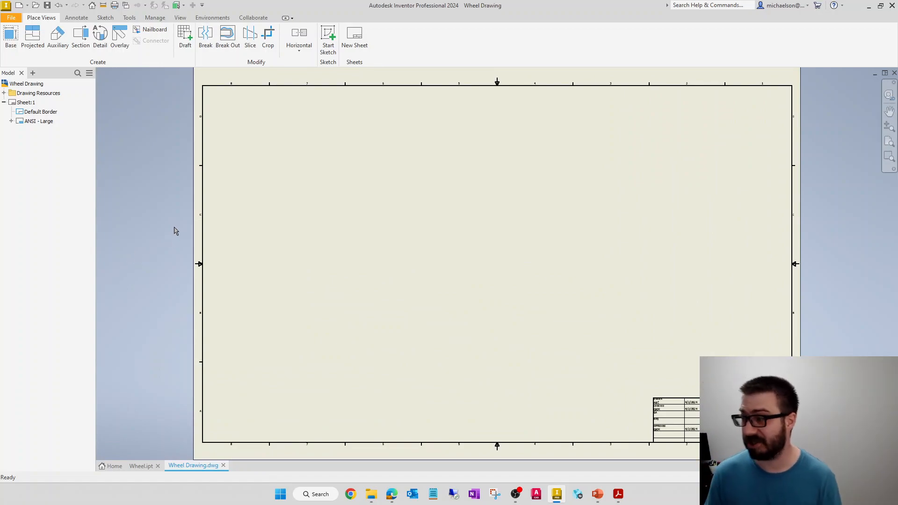
pyautogui.click(4, 93)
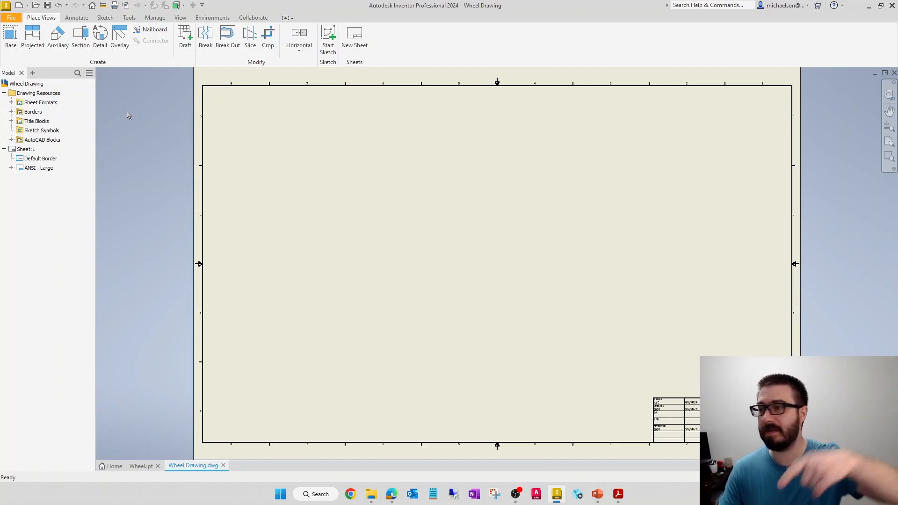
pyautogui.rightClick(25, 150)
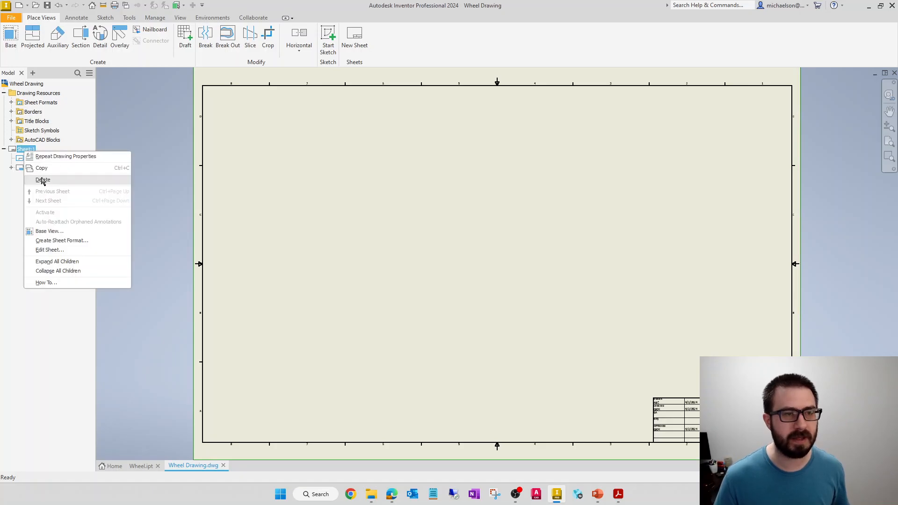
pyautogui.click(56, 250)
pyautogui.click(141, 127)
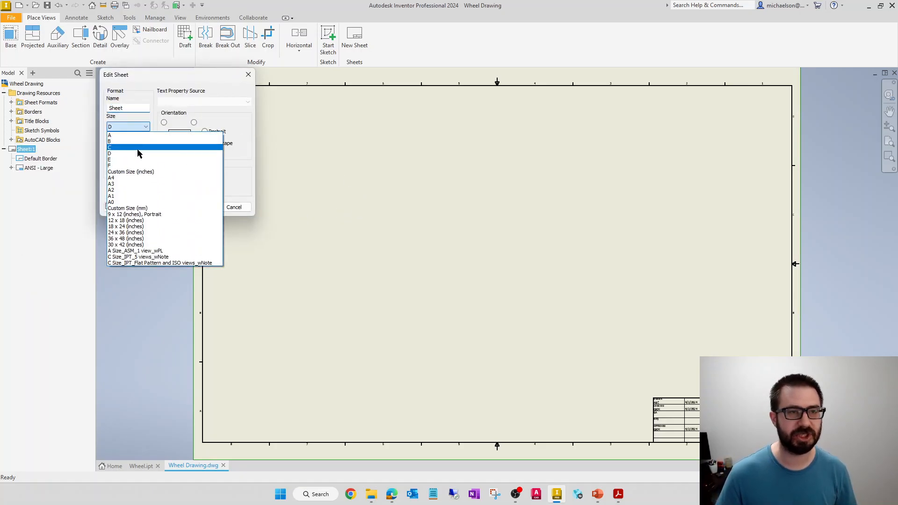
pyautogui.click(133, 141)
pyautogui.click(195, 207)
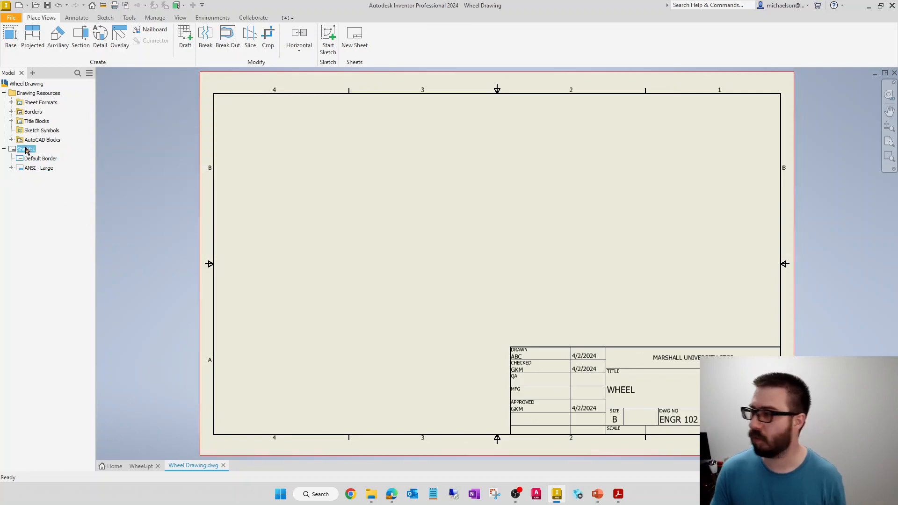
# Replace the sheet's existing title block with the ANSI A title block from the drawing resources.
pyautogui.rightClick(26, 150)
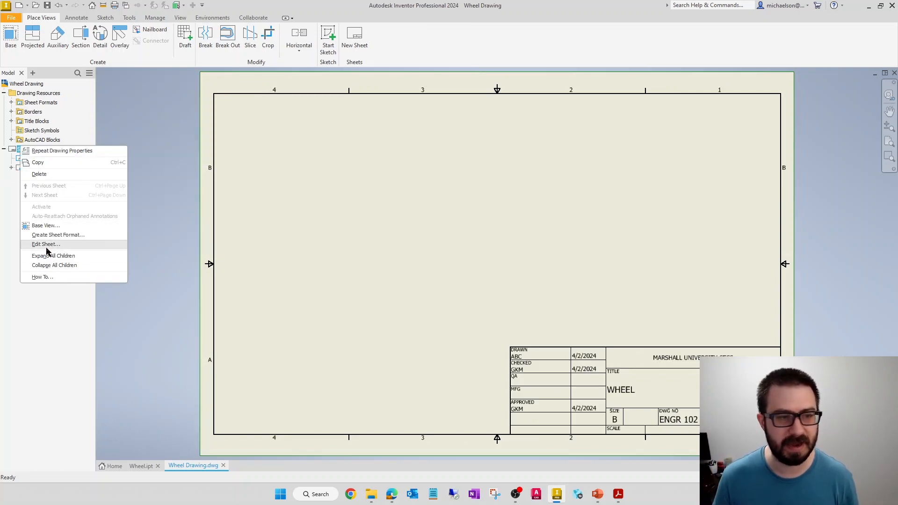
pyautogui.click(20, 123)
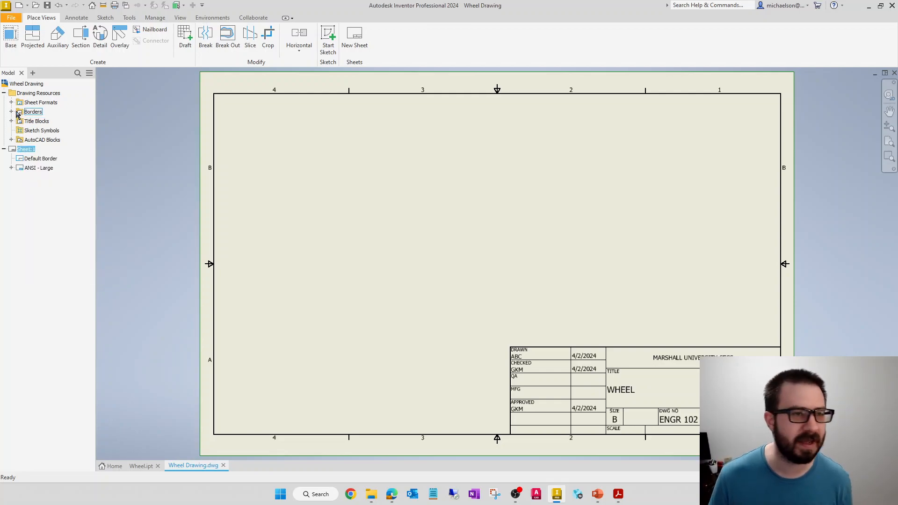
pyautogui.click(11, 121)
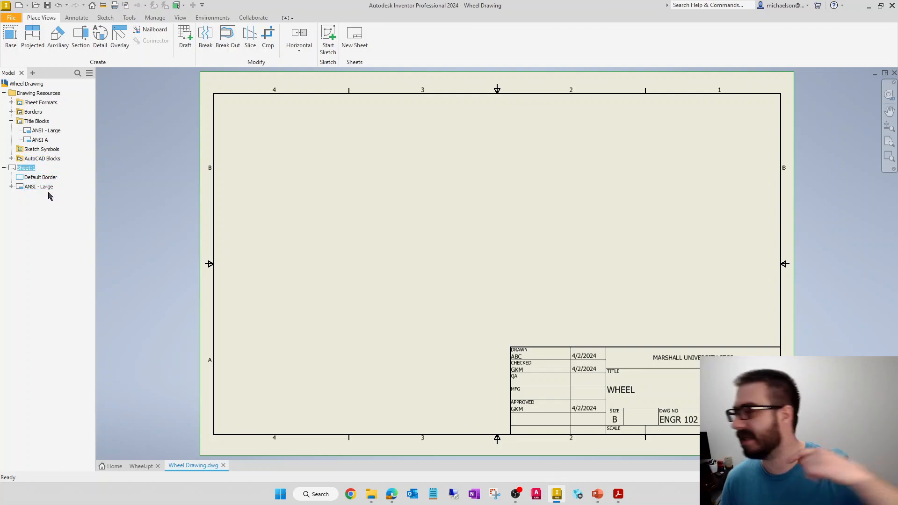
pyautogui.doubleClick(38, 143)
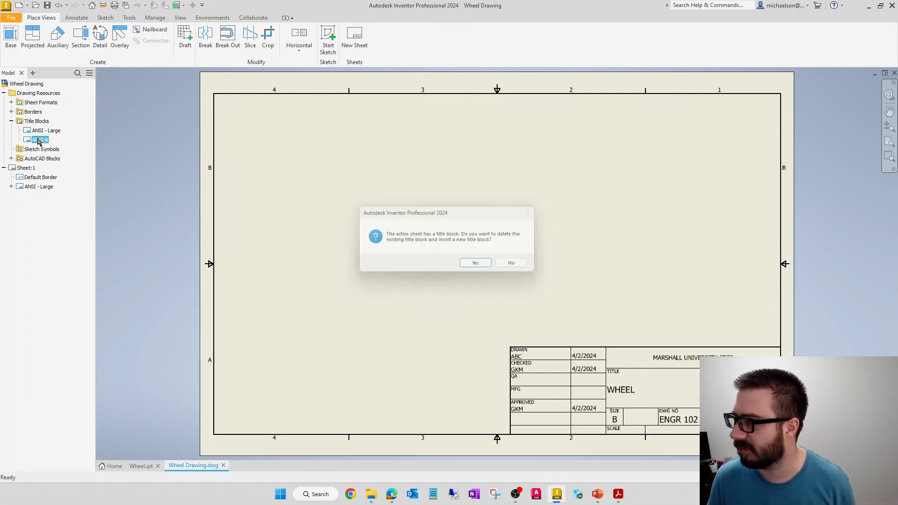
pyautogui.click(479, 266)
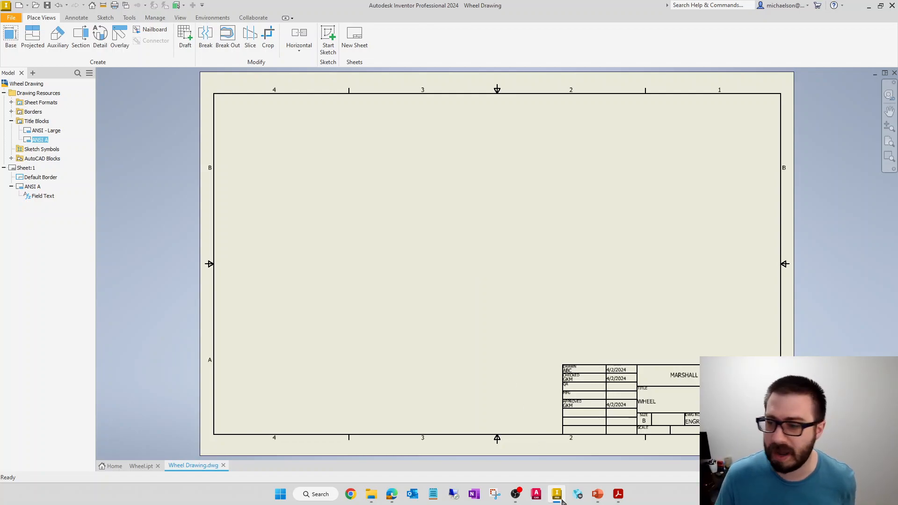
# Switch to the ENGR 102 Lecture 23 slides in PowerPoint to examine the reference wheel drawing, and return to Inventor.
pyautogui.moveTo(598, 493)
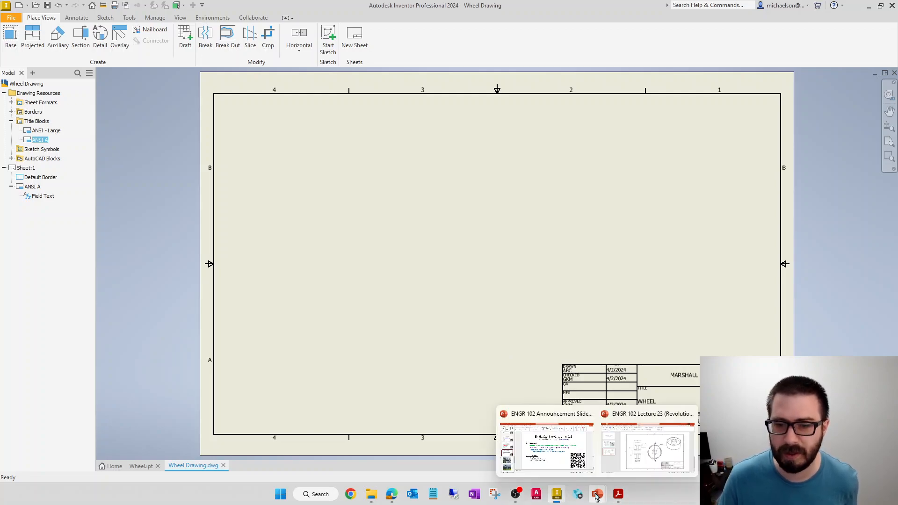
pyautogui.click(627, 472)
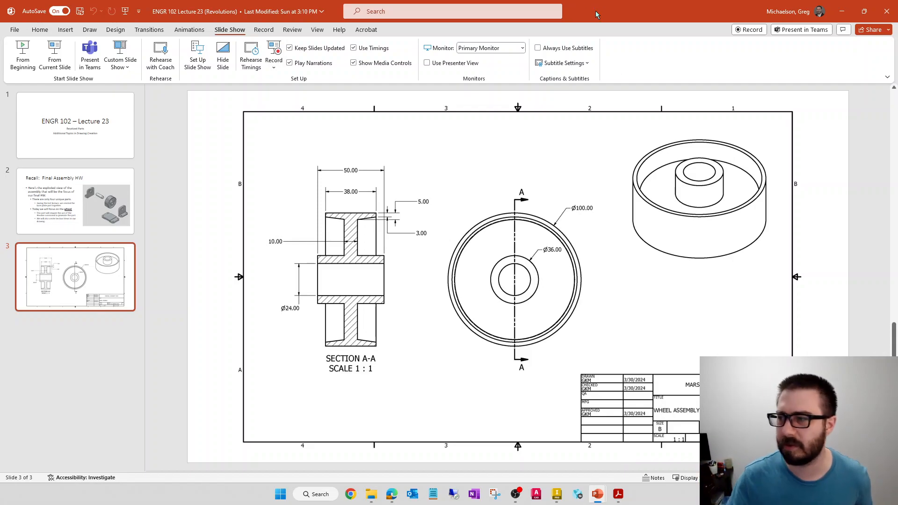
pyautogui.click(842, 11)
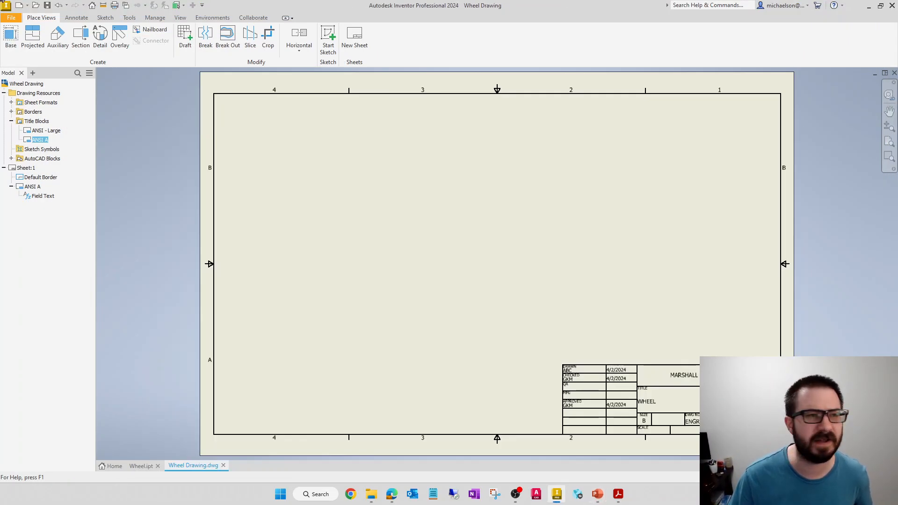
# Place a 1:1 isometric base view of Wheel.ipt and move it to the upper-right corner of the sheet.
pyautogui.click(11, 37)
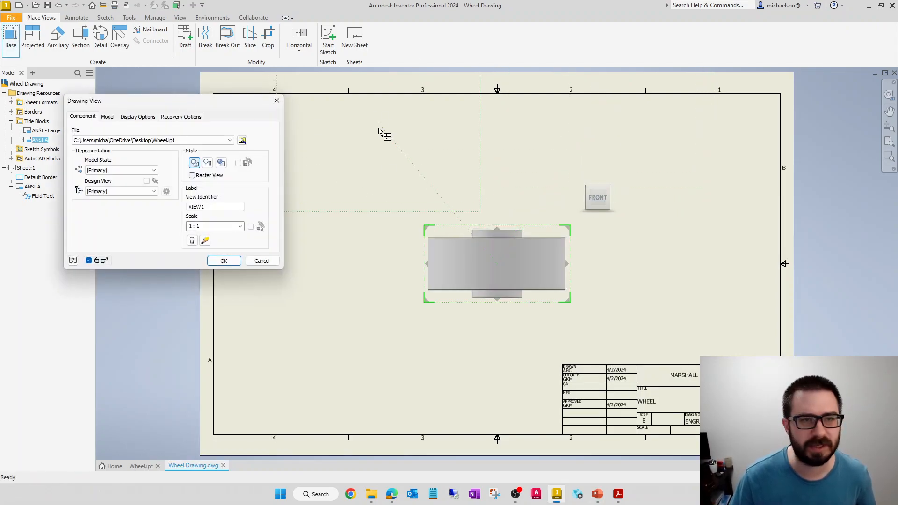
pyautogui.click(260, 262)
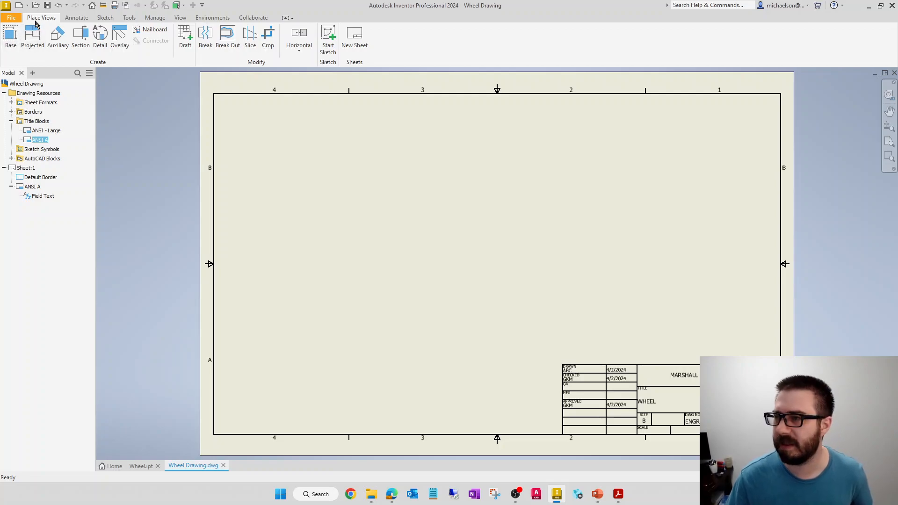
pyautogui.click(10, 41)
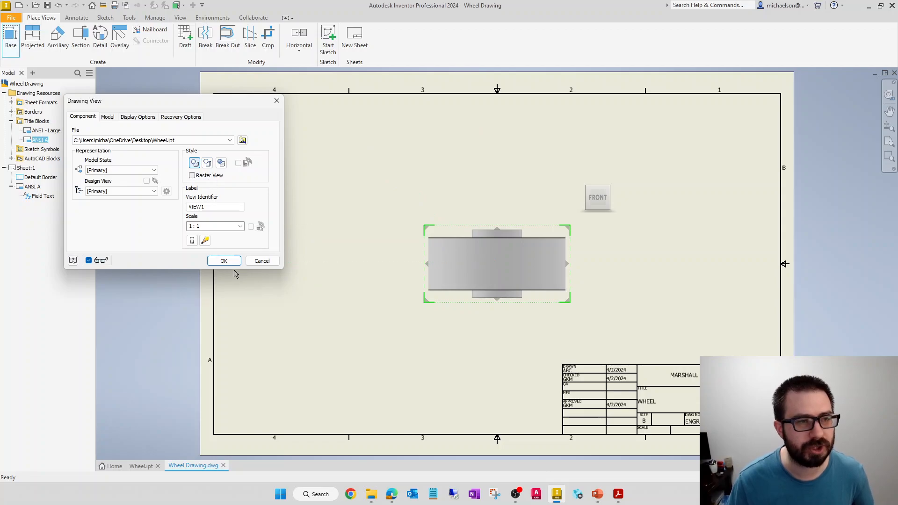
pyautogui.moveTo(579, 217)
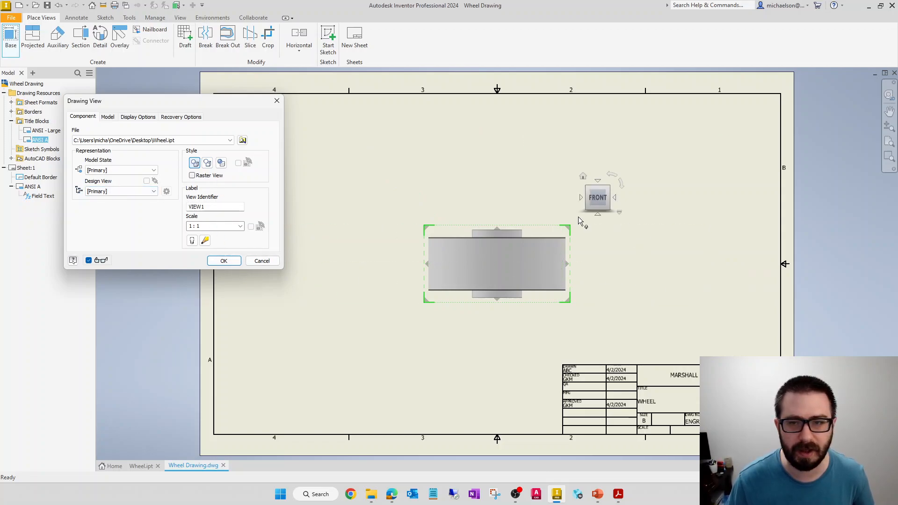
pyautogui.click(585, 178)
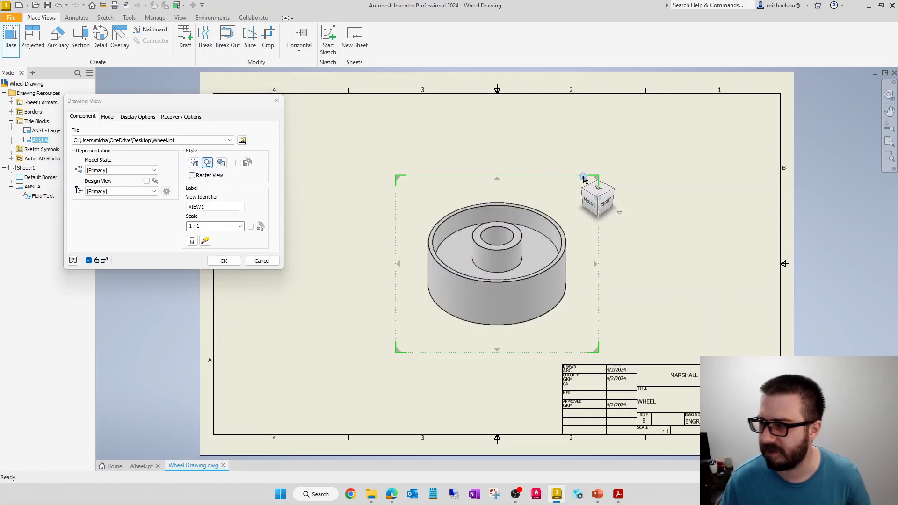
pyautogui.click(232, 262)
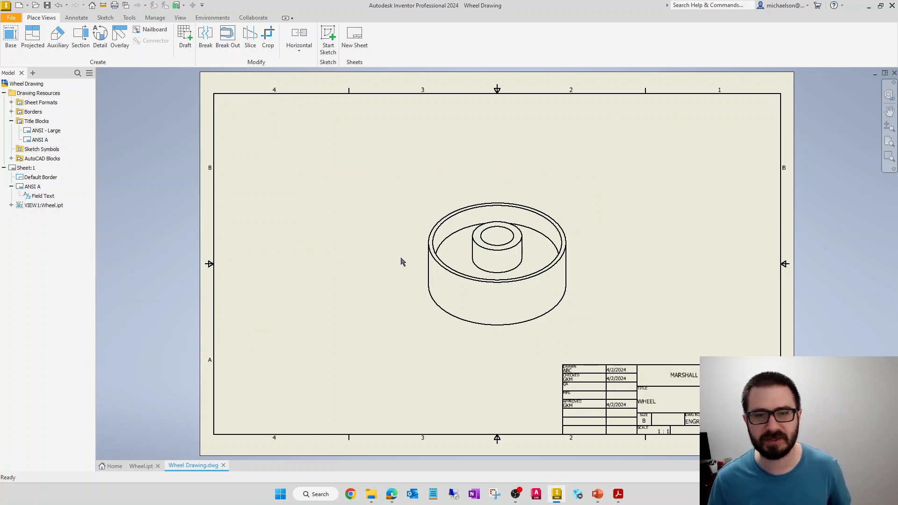
pyautogui.moveTo(646, 232); pyautogui.dragTo(643, 240)
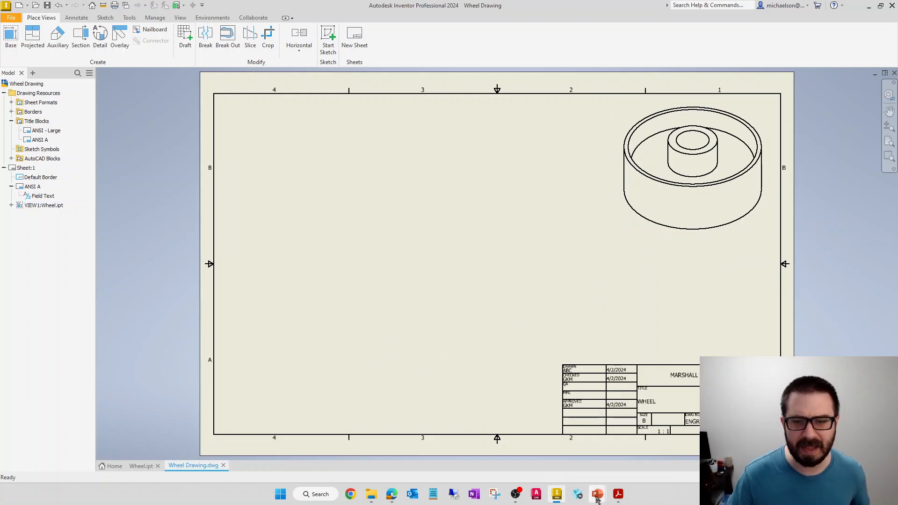
# Switch to the lecture slides in PowerPoint to check the reference drawing's view layout, and return to Inventor.
pyautogui.moveTo(597, 500)
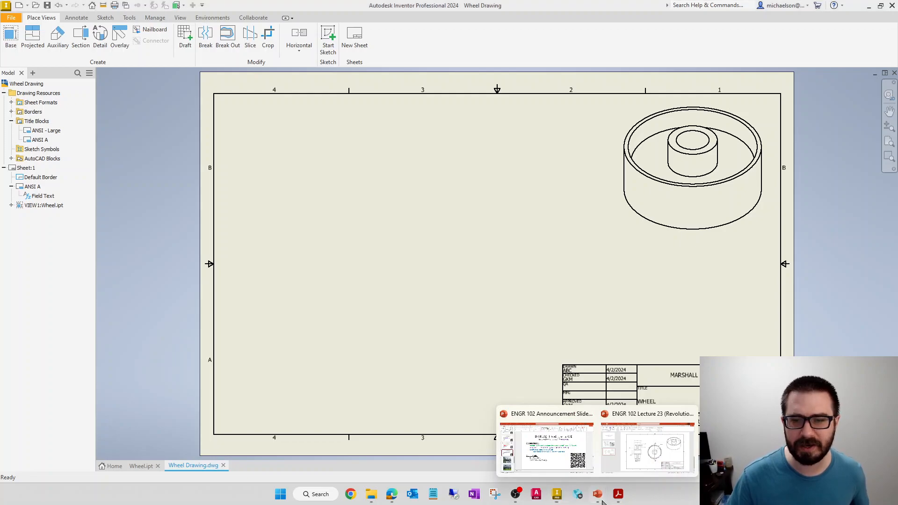
pyautogui.click(665, 451)
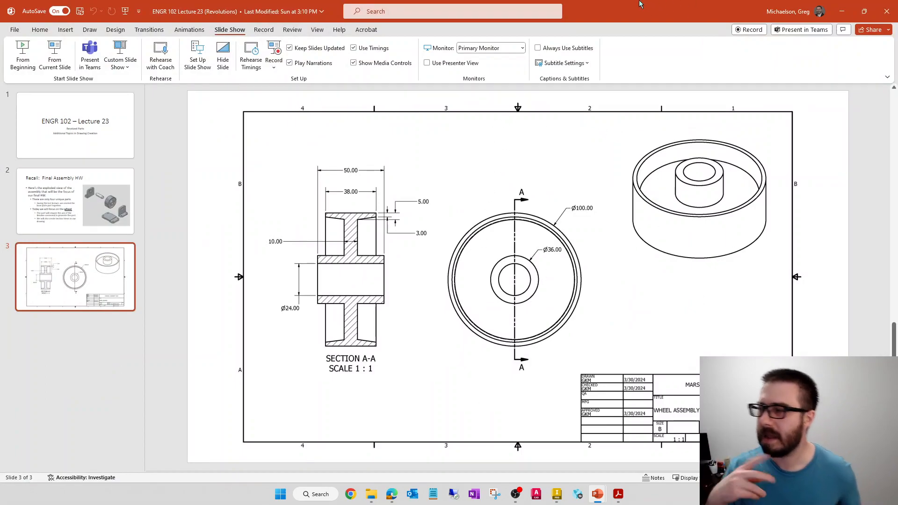
pyautogui.moveTo(611, 15); pyautogui.dragTo(897, 70)
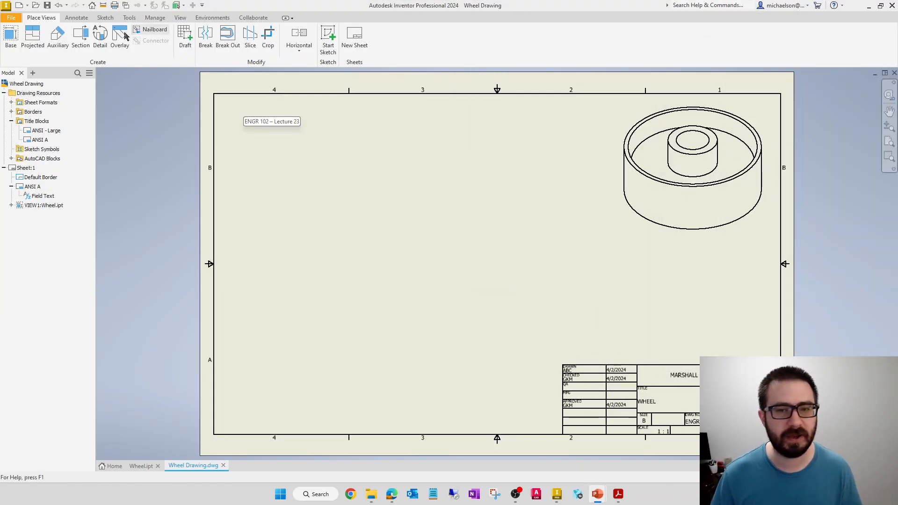
# Place a 1:1 base view of the wheel in Top orientation near the sheet centre and shift it slightly down and left.
pyautogui.click(9, 33)
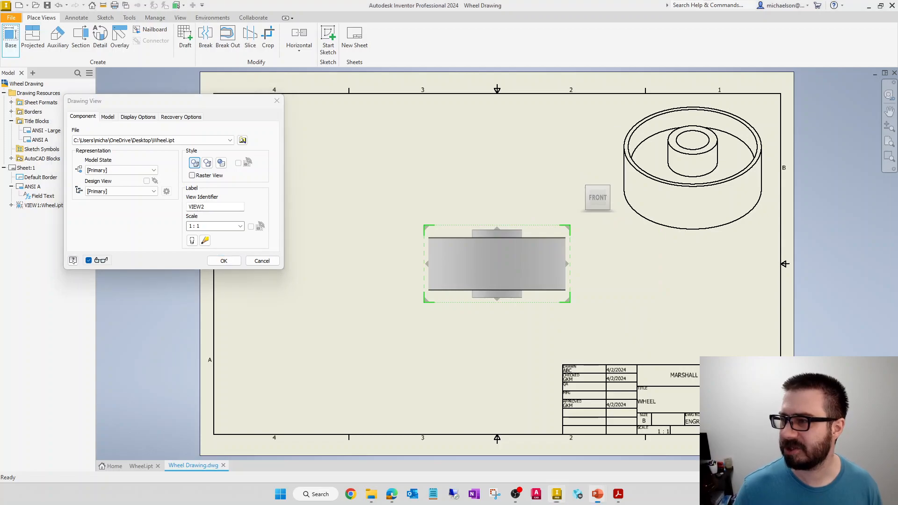
pyautogui.moveTo(592, 186)
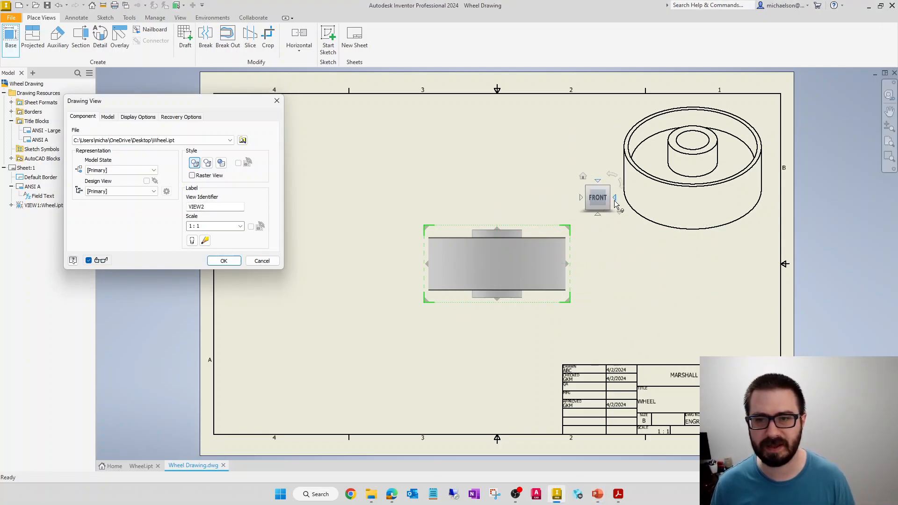
pyautogui.click(581, 196)
pyautogui.click(579, 196)
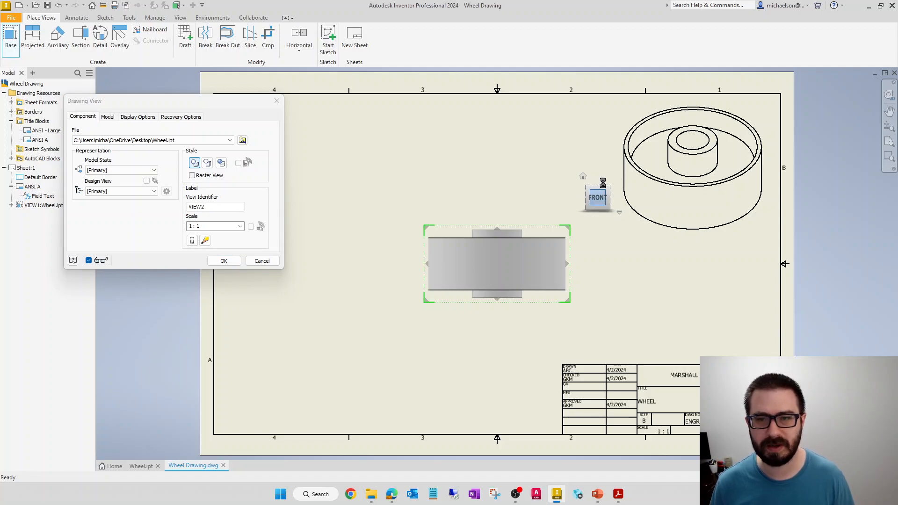
pyautogui.click(579, 201)
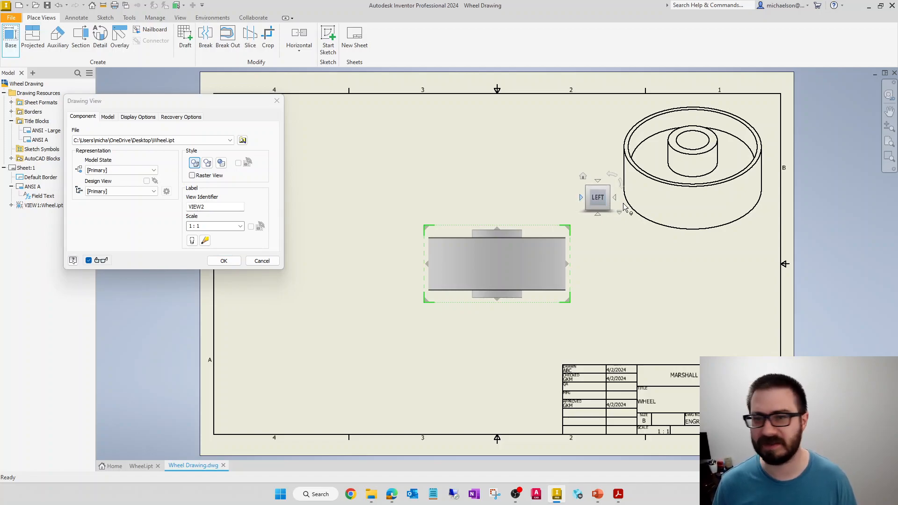
pyautogui.click(614, 200)
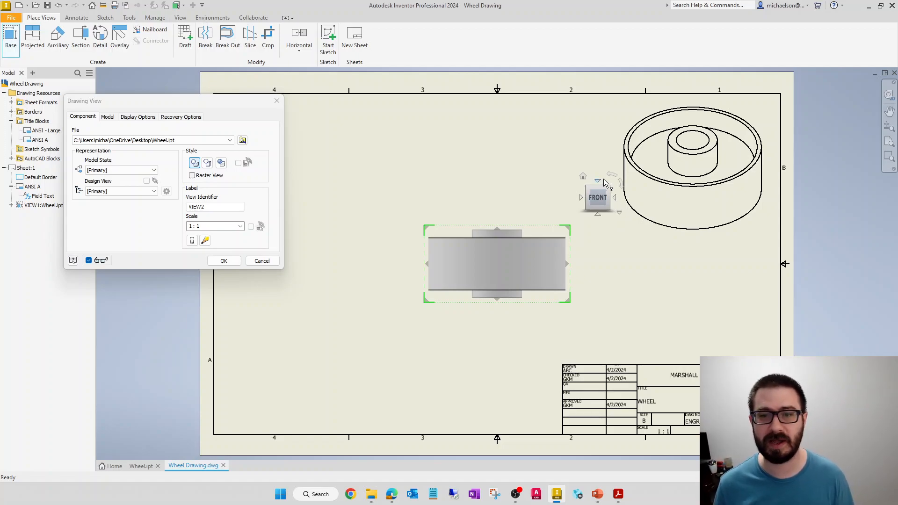
pyautogui.click(599, 180)
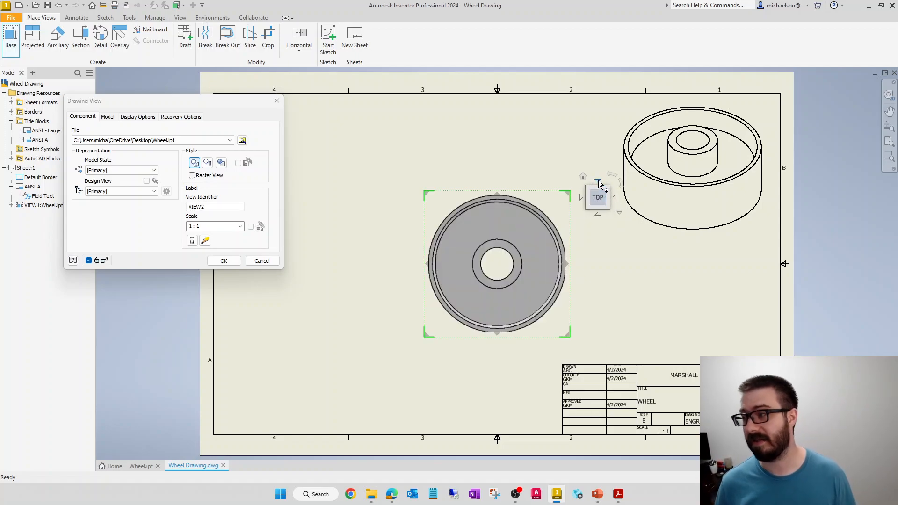
pyautogui.click(224, 260)
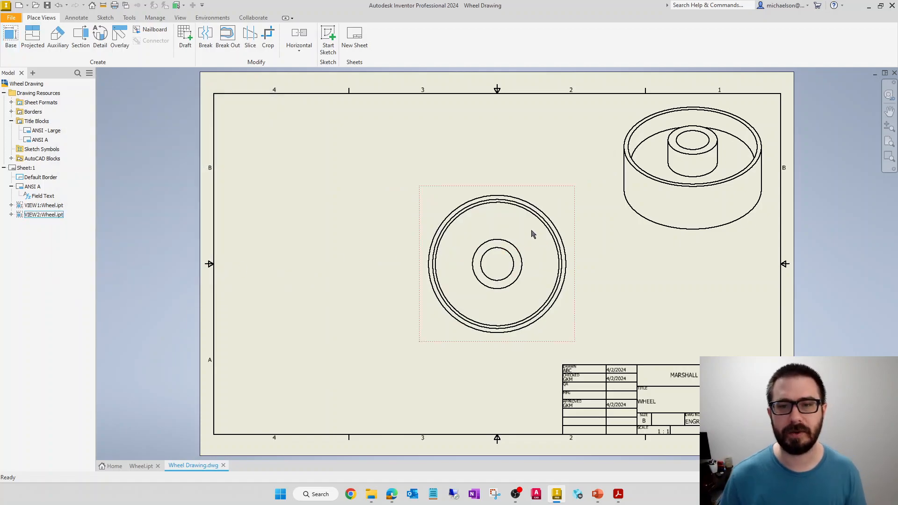
pyautogui.moveTo(567, 188); pyautogui.dragTo(541, 197)
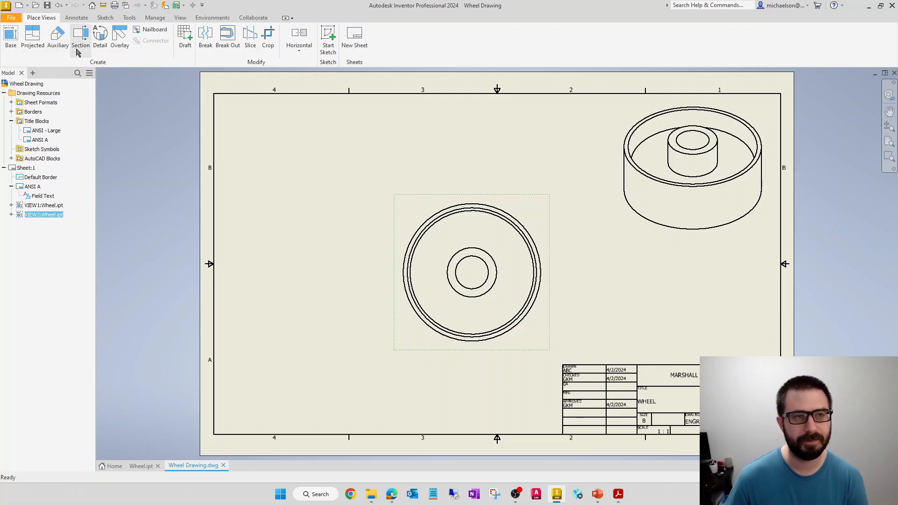
pyautogui.click(670, 268)
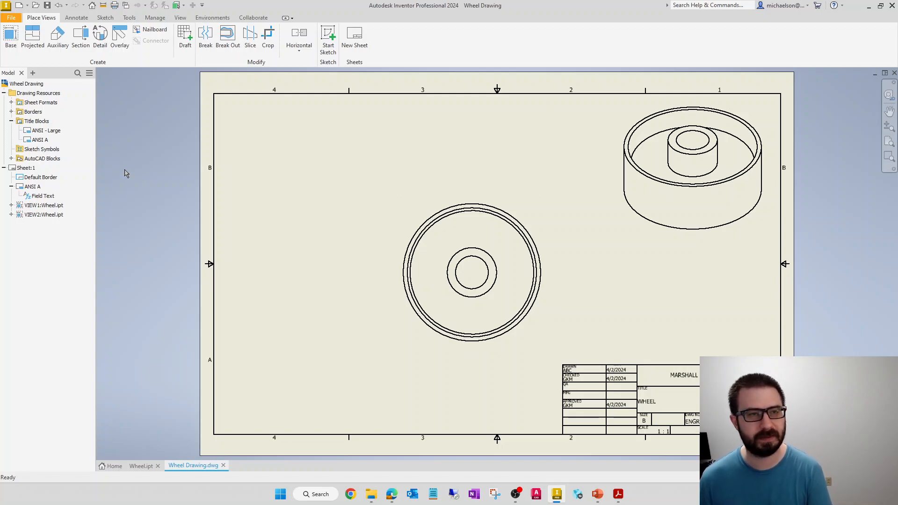
pyautogui.click(87, 44)
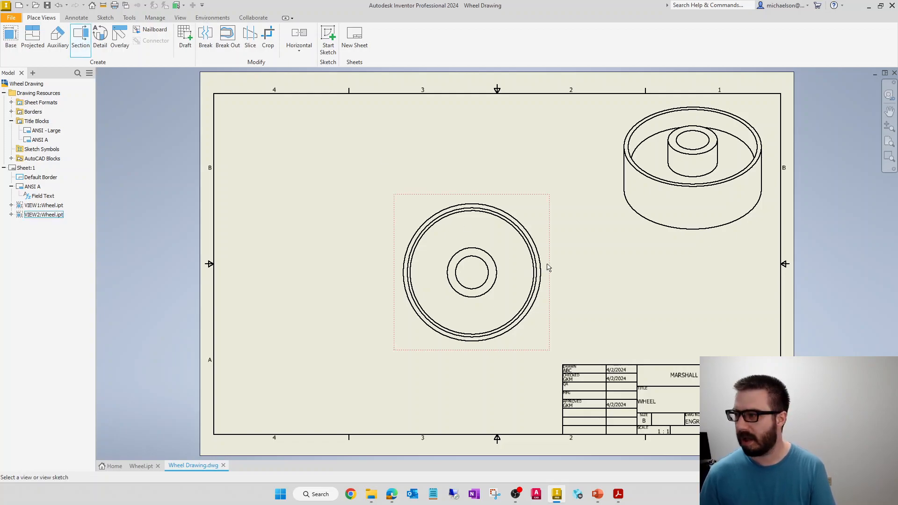
pyautogui.click(544, 214)
pyautogui.scroll(-3, 543, 213)
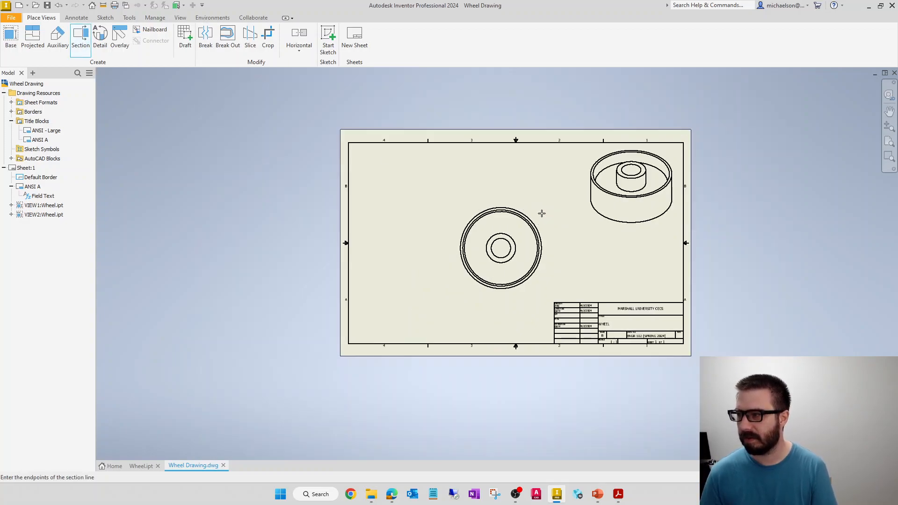
pyautogui.scroll(-2, 538, 213)
pyautogui.press('Escape')
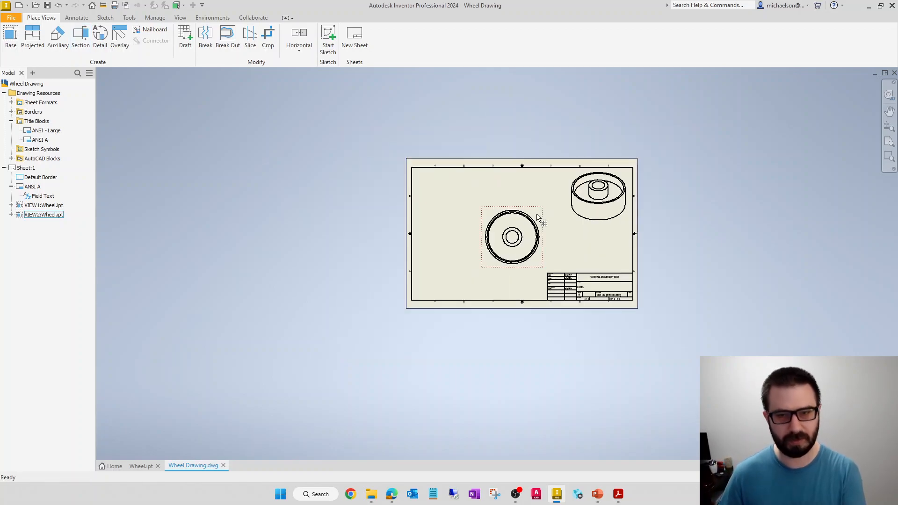
pyautogui.middleClick(557, 210)
pyautogui.middleClick(556, 210)
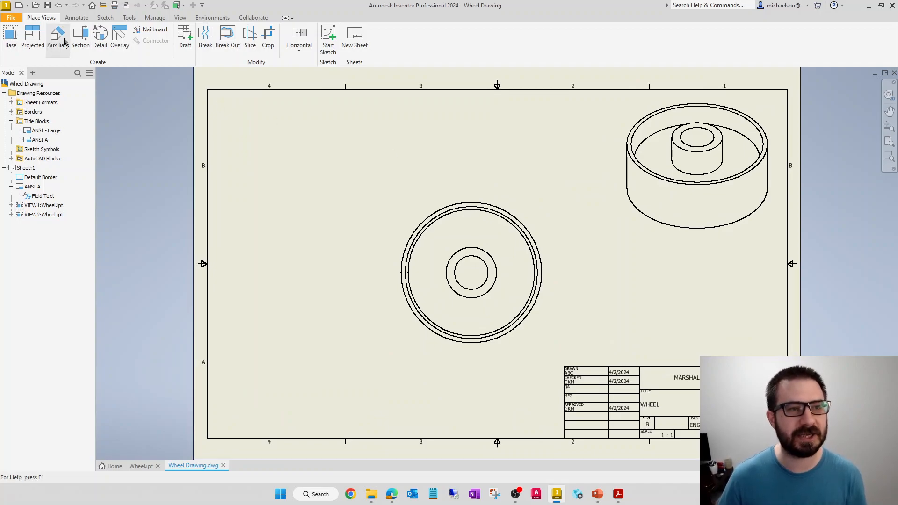
pyautogui.click(87, 39)
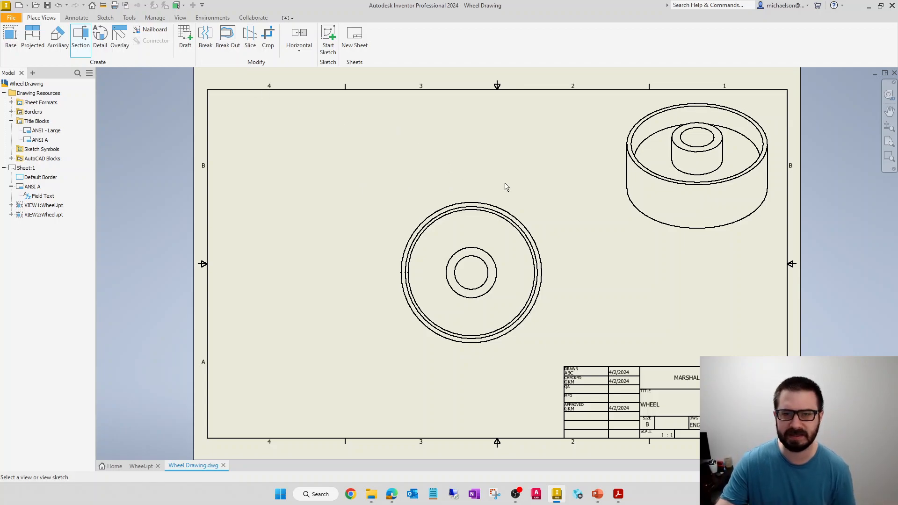
pyautogui.click(543, 214)
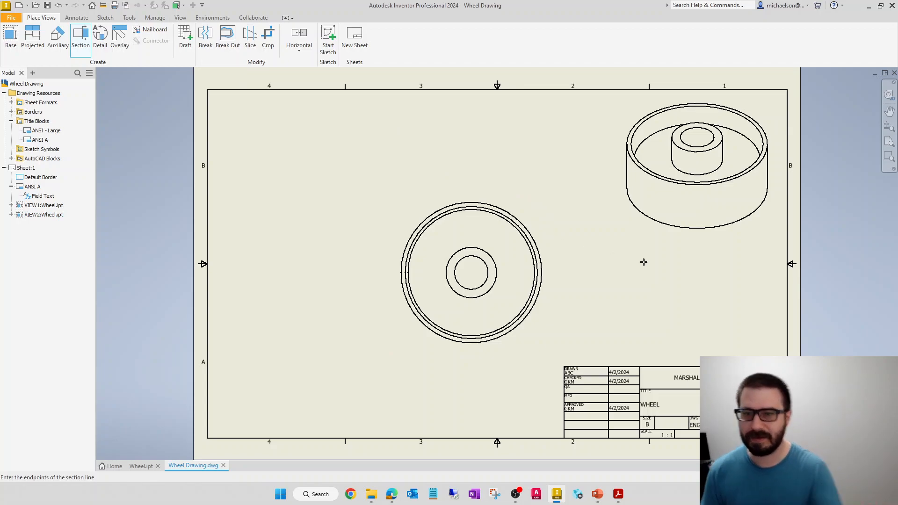
pyautogui.press('Escape')
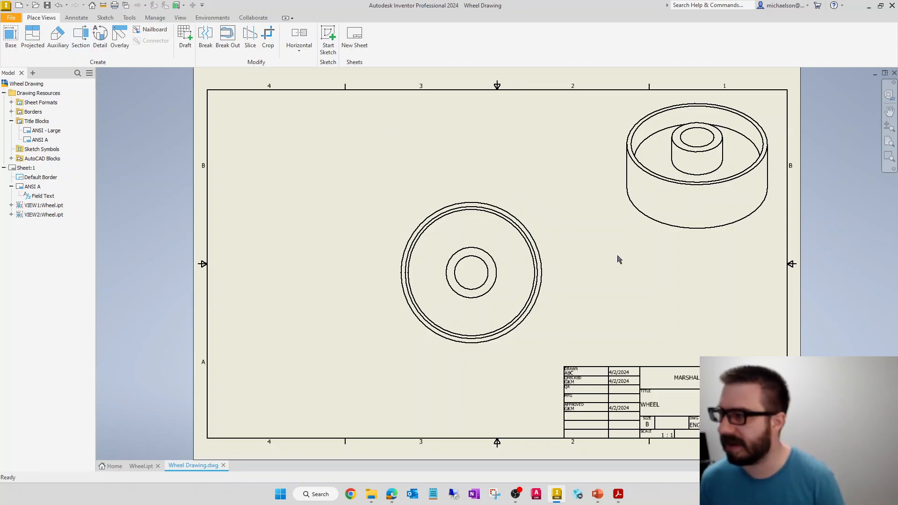
# Create 1:1 section view A from the circular view using a slanted section line right of the hub, placing the section left of that view.
pyautogui.click(80, 37)
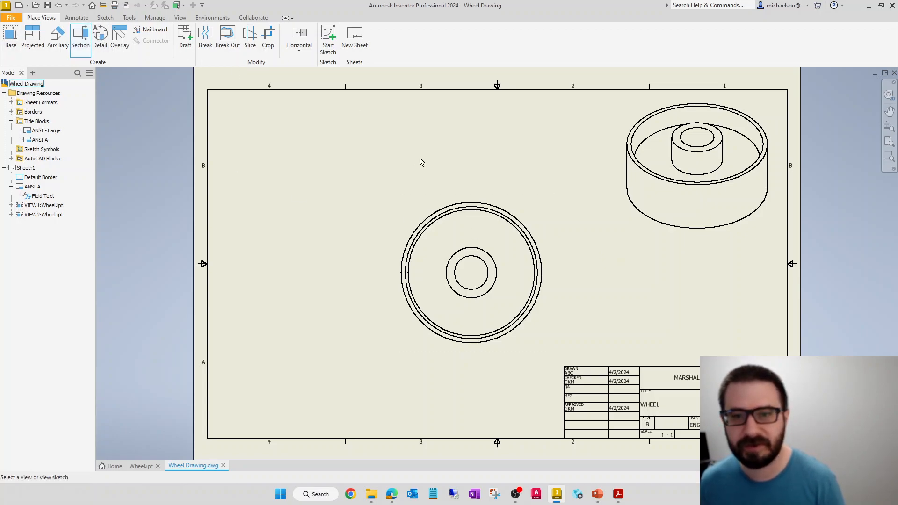
pyautogui.click(517, 203)
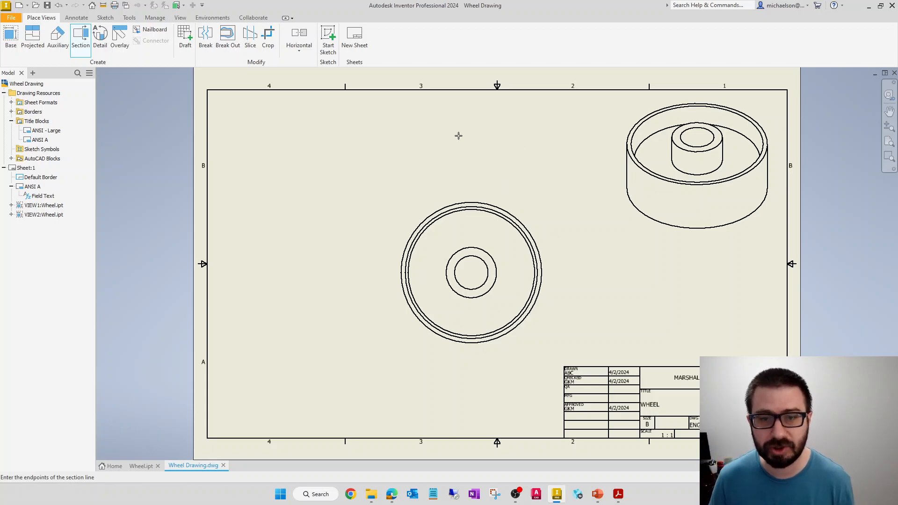
pyautogui.click(495, 183)
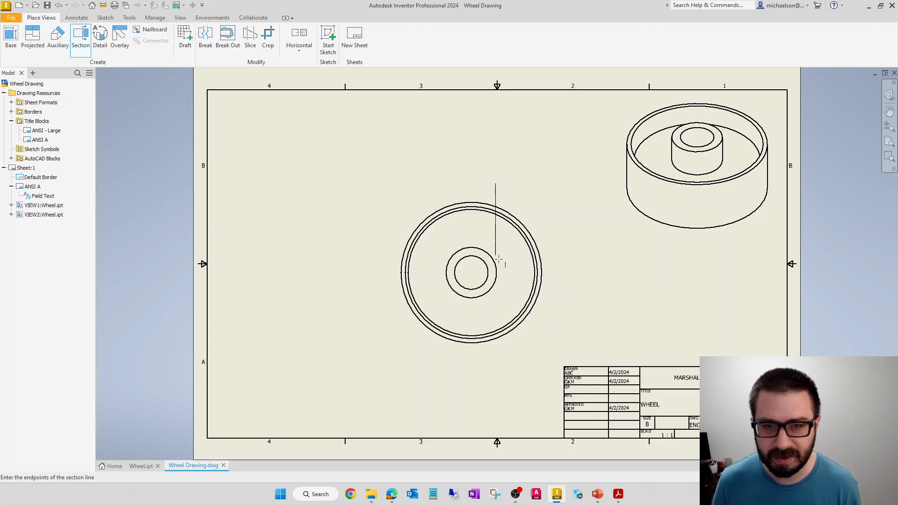
pyautogui.click(540, 369)
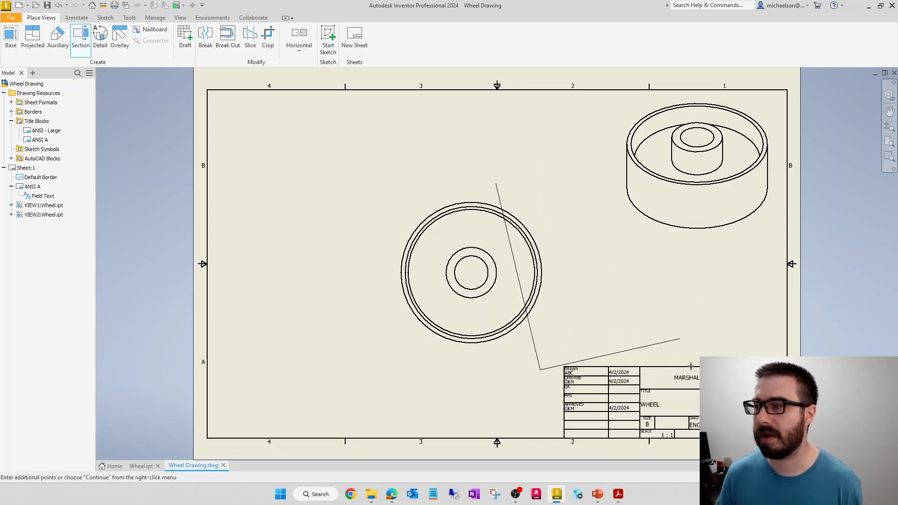
pyautogui.rightClick(594, 279)
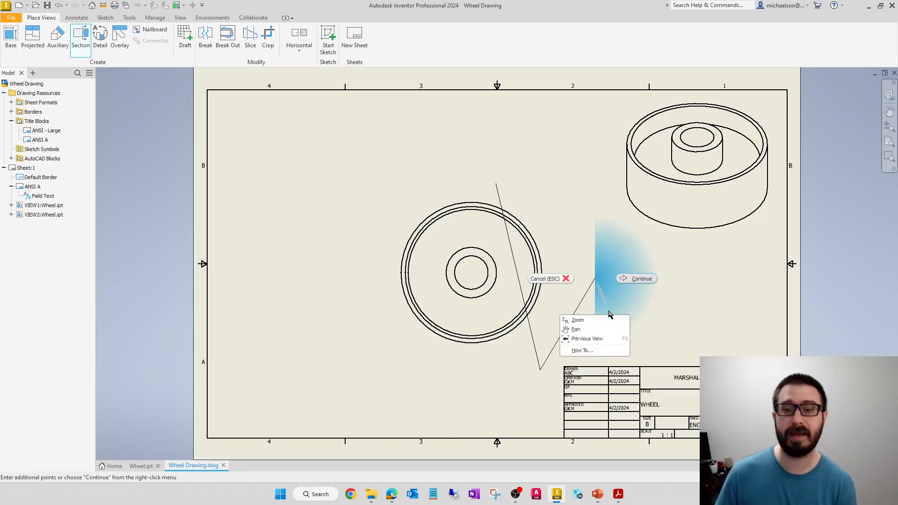
pyautogui.click(649, 281)
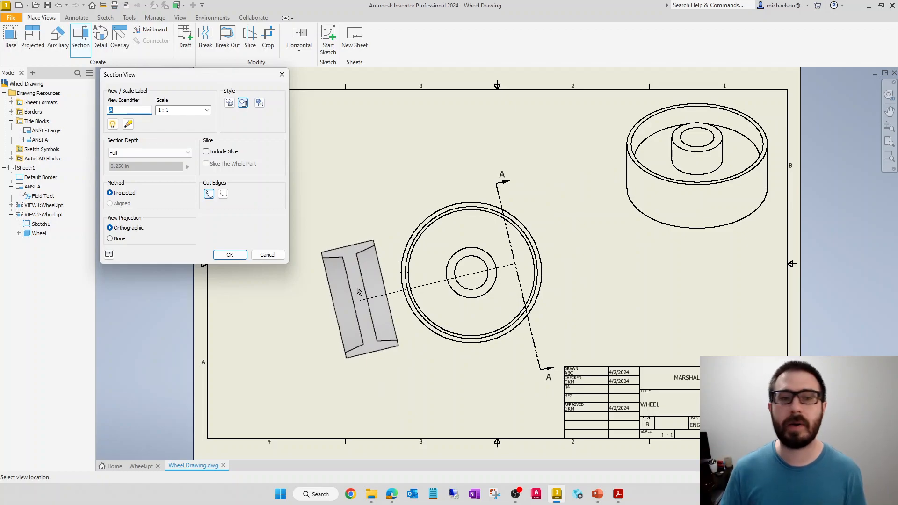
pyautogui.click(340, 313)
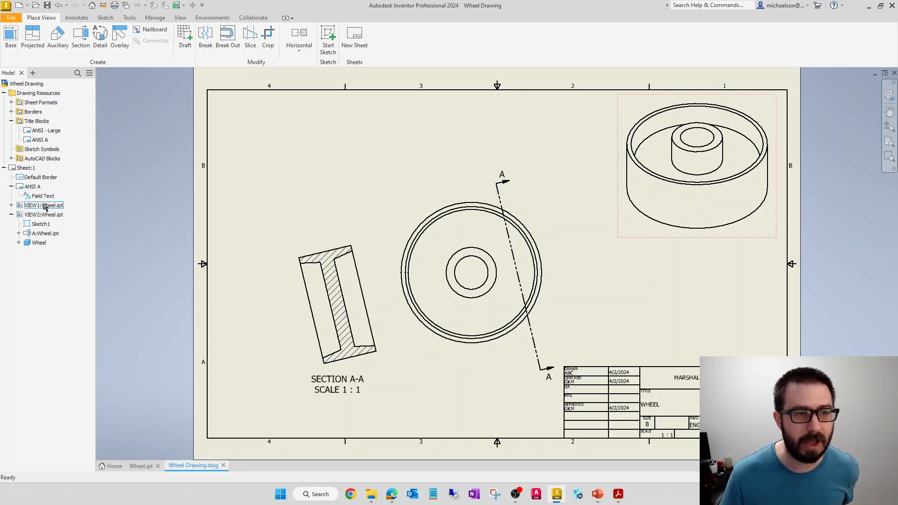
# Examine the sheet's view entries and the contents nested under the circular view and its section view in the model tree.
pyautogui.click(11, 214)
pyautogui.click(11, 186)
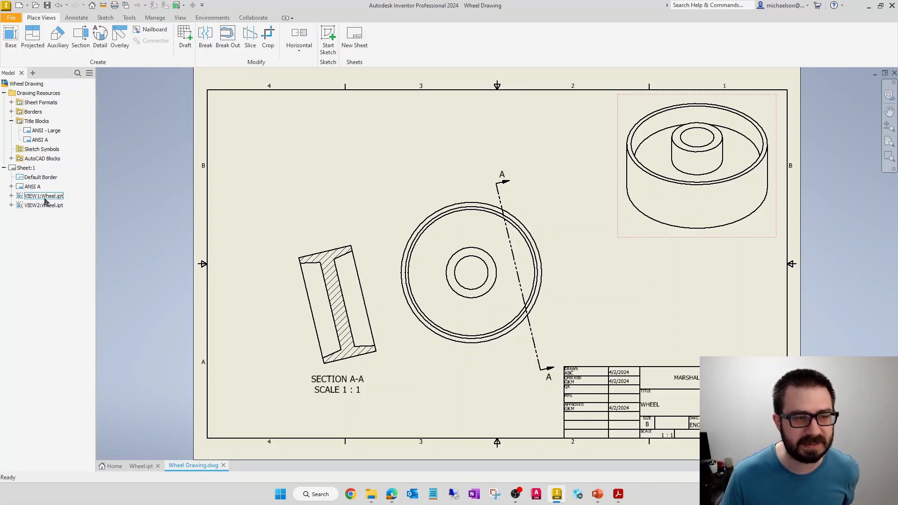
pyautogui.click(45, 197)
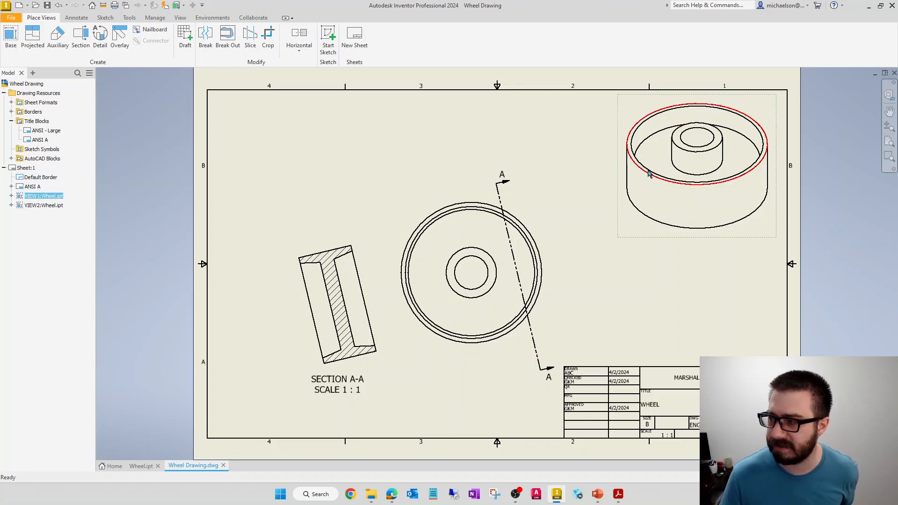
pyautogui.click(43, 205)
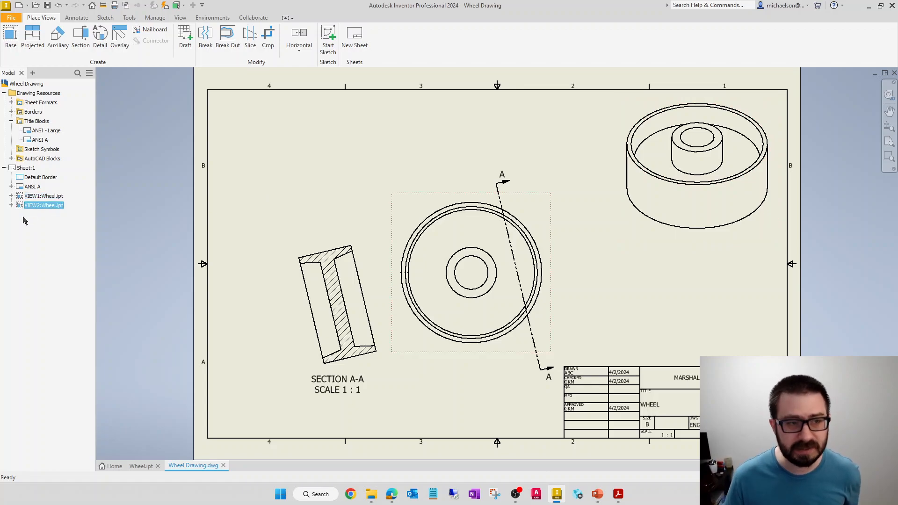
pyautogui.click(11, 205)
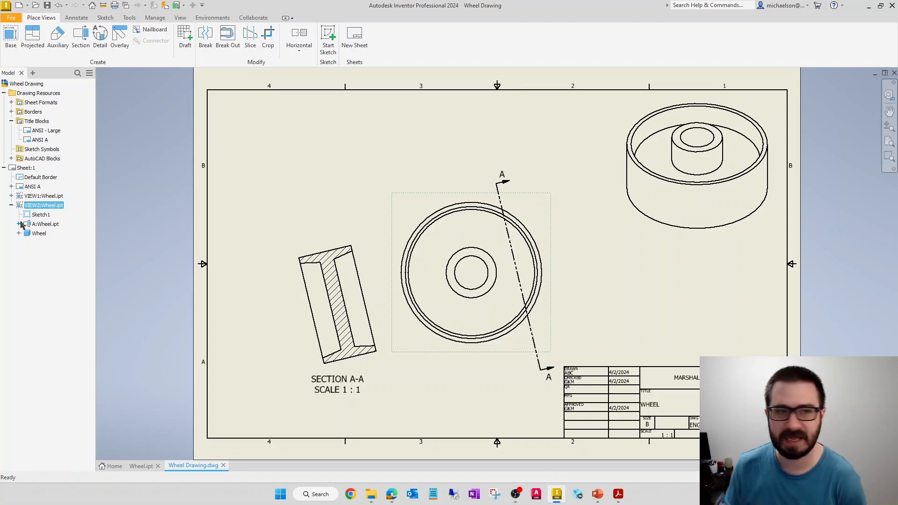
pyautogui.click(20, 224)
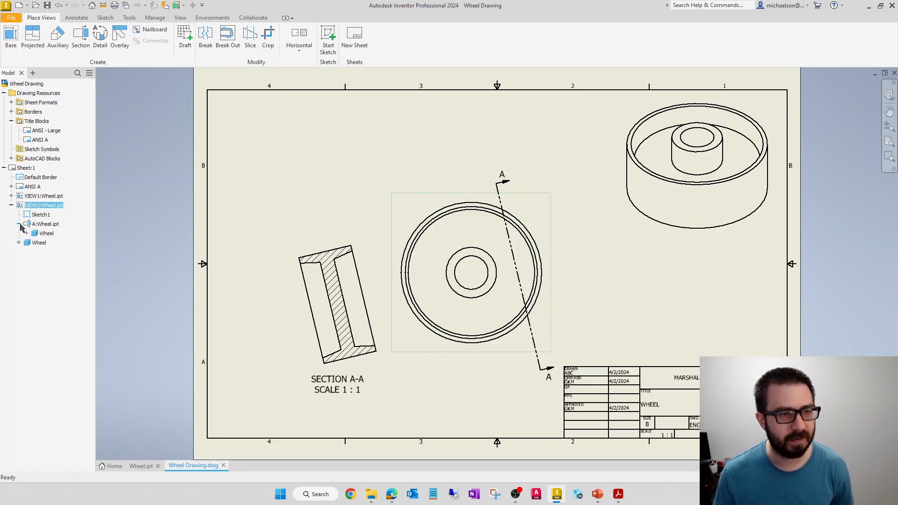
pyautogui.click(26, 233)
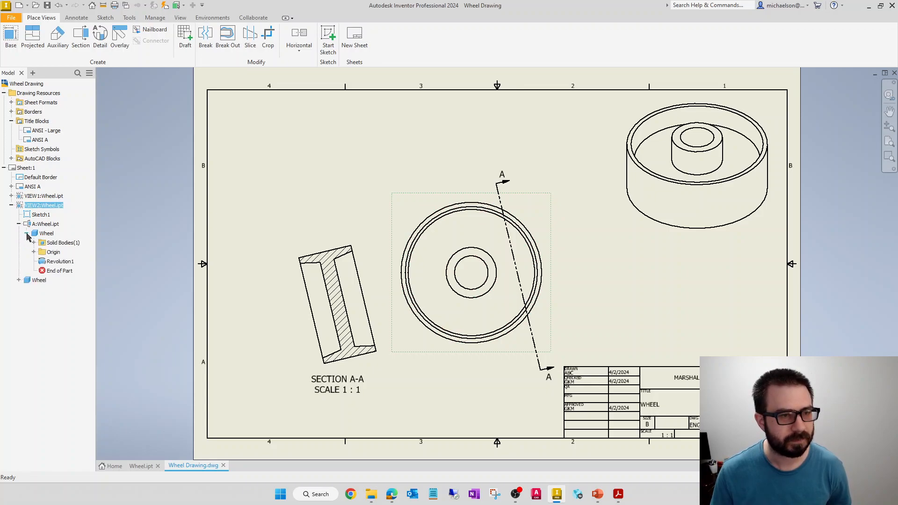
pyautogui.click(27, 233)
# Open the section line's sketch for editing and apply a Vertical constraint to the slanted section line.
pyautogui.click(37, 215)
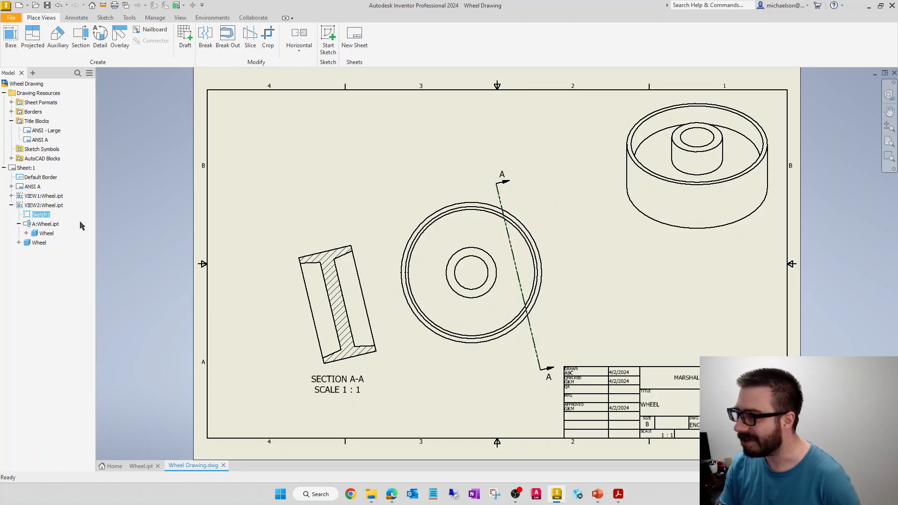
pyautogui.doubleClick(41, 216)
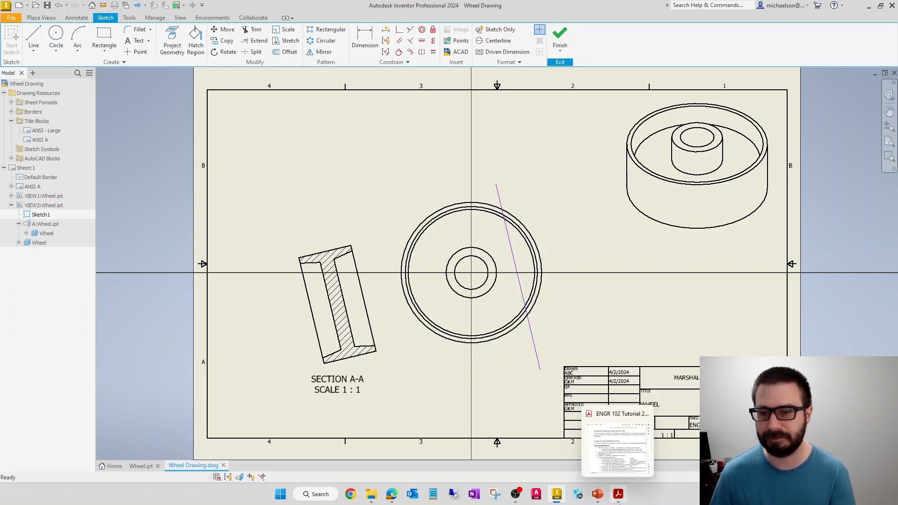
pyautogui.click(617, 494)
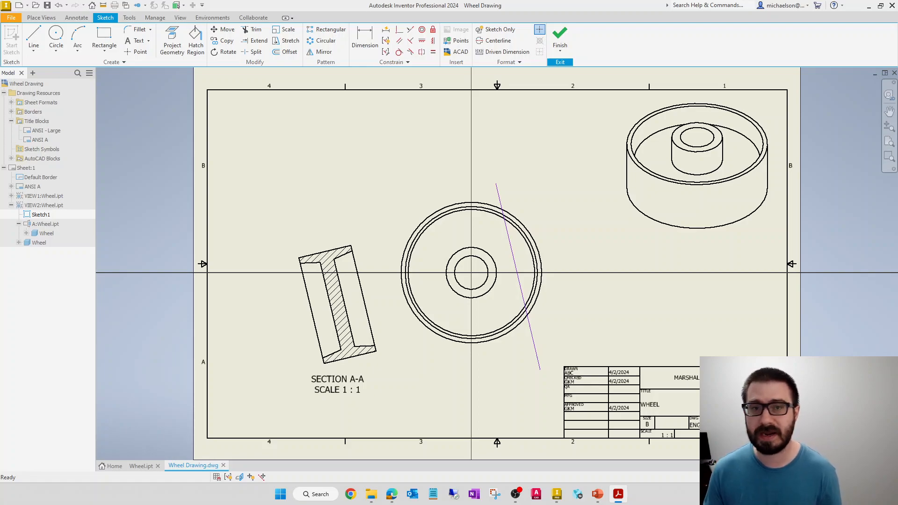
pyautogui.hotkey('alt', 'Tab')
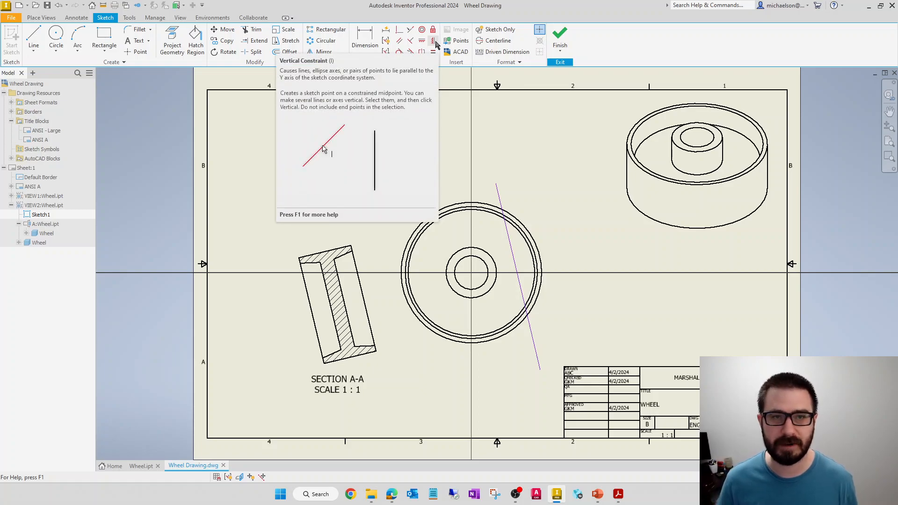
pyautogui.click(435, 42)
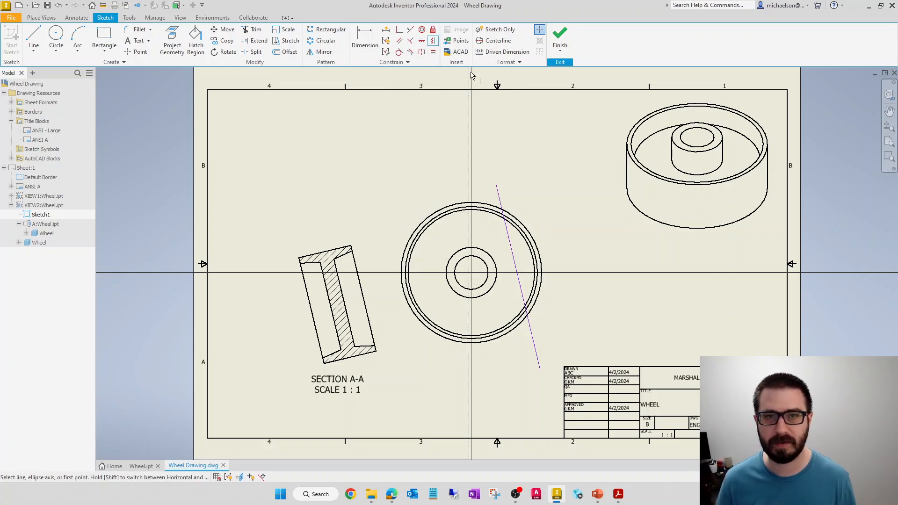
pyautogui.click(504, 206)
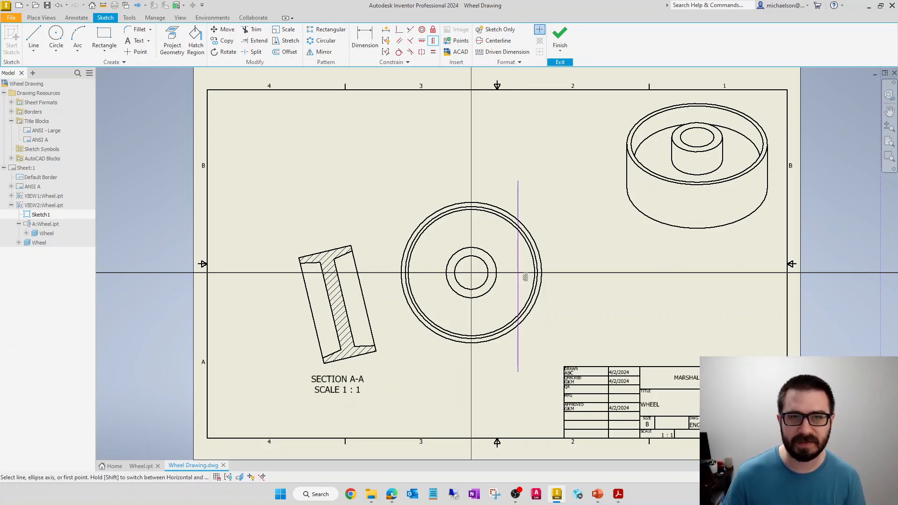
# Try to dimension the vertical section line's length as 120, and undo the dimension.
pyautogui.press('d')
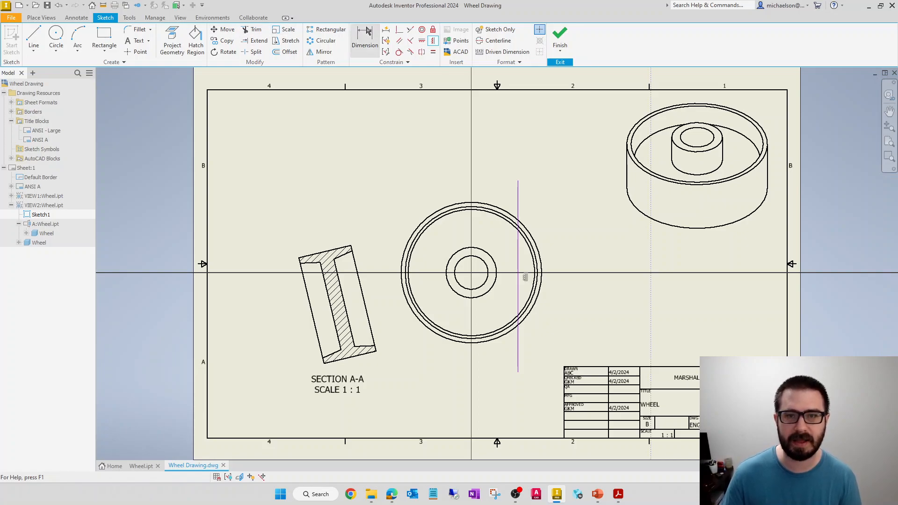
pyautogui.click(524, 198)
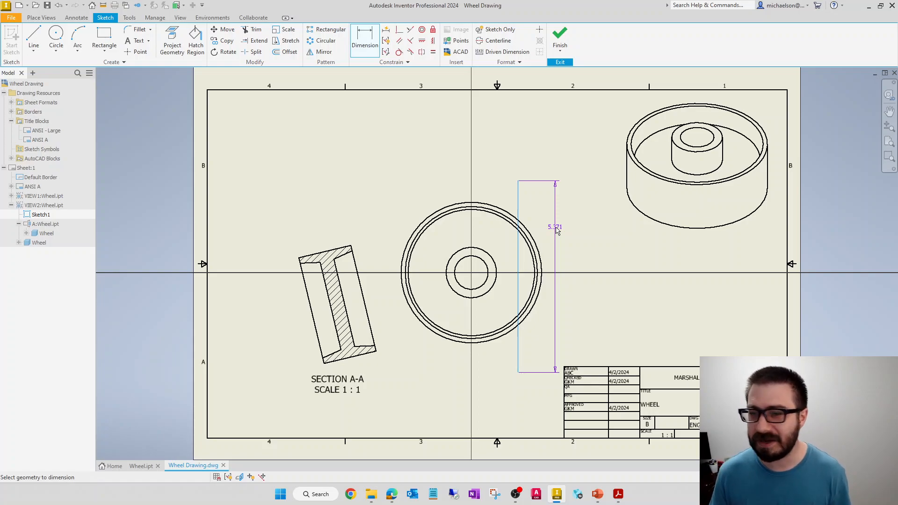
pyautogui.click(557, 230)
pyautogui.write('100')
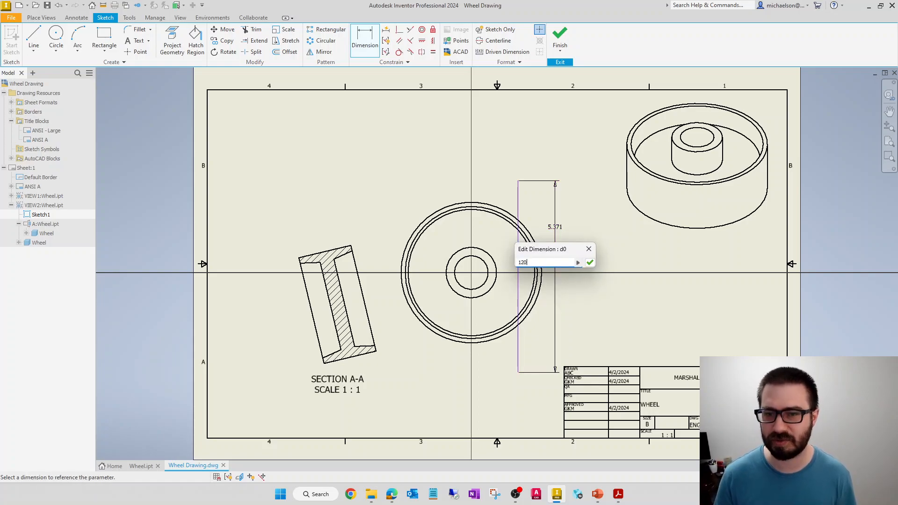
pyautogui.press('Return')
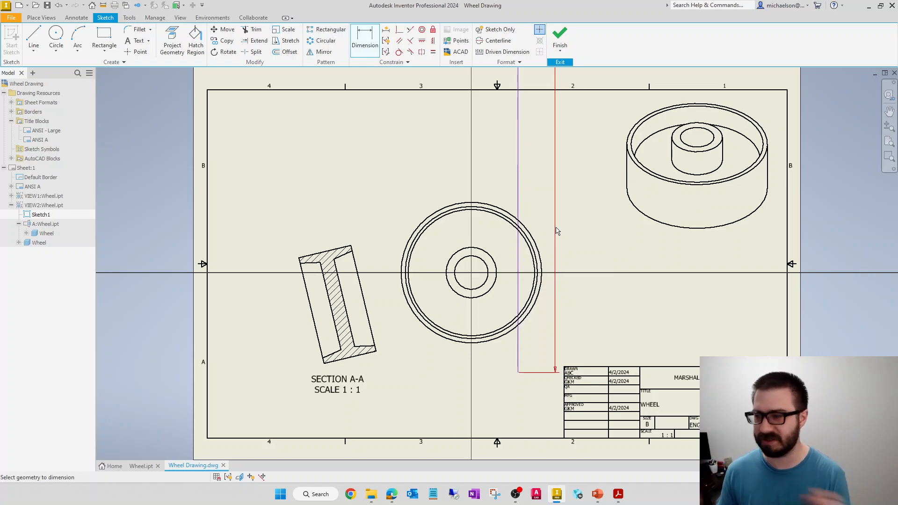
pyautogui.hotkey('ctrl', 'z')
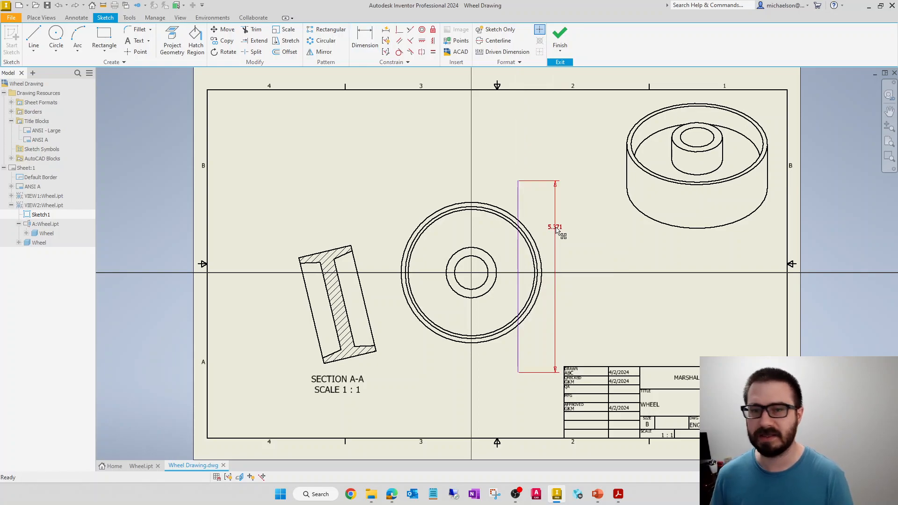
pyautogui.hotkey('ctrl', 'z')
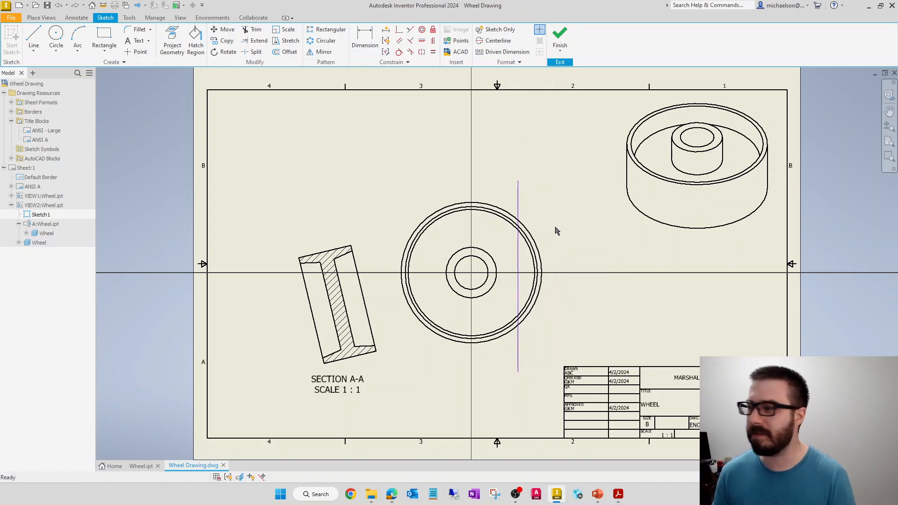
# Finish the section line's sketch and set the drawing's active standard to Default Standard (ANSI-mm).
pyautogui.click(561, 34)
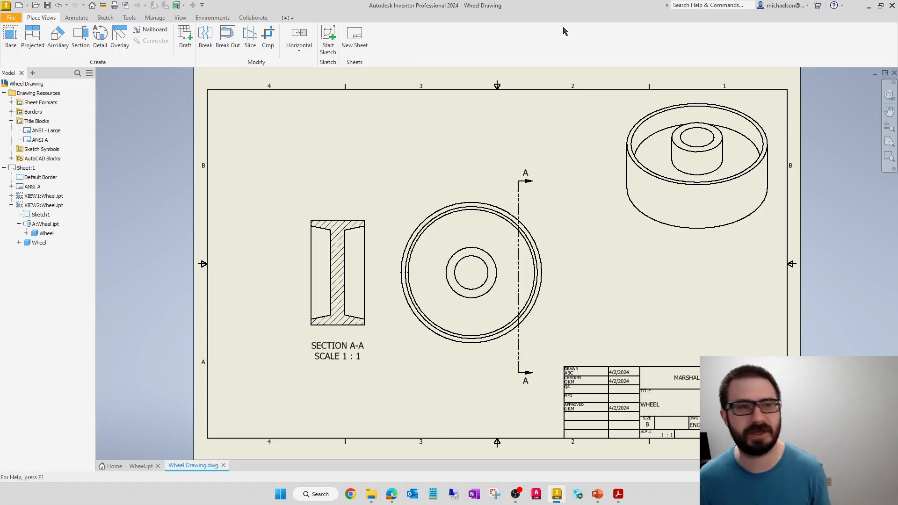
pyautogui.click(128, 18)
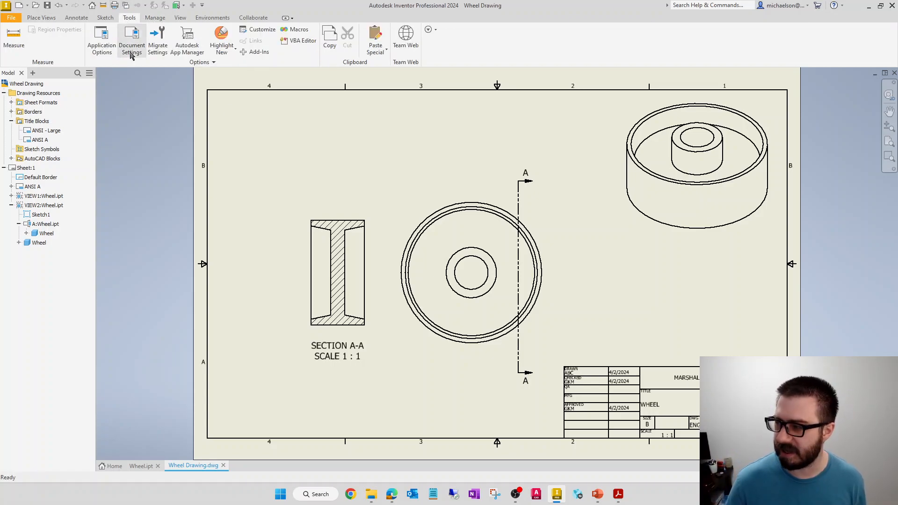
pyautogui.click(131, 49)
pyautogui.click(391, 166)
pyautogui.click(380, 174)
pyautogui.click(551, 367)
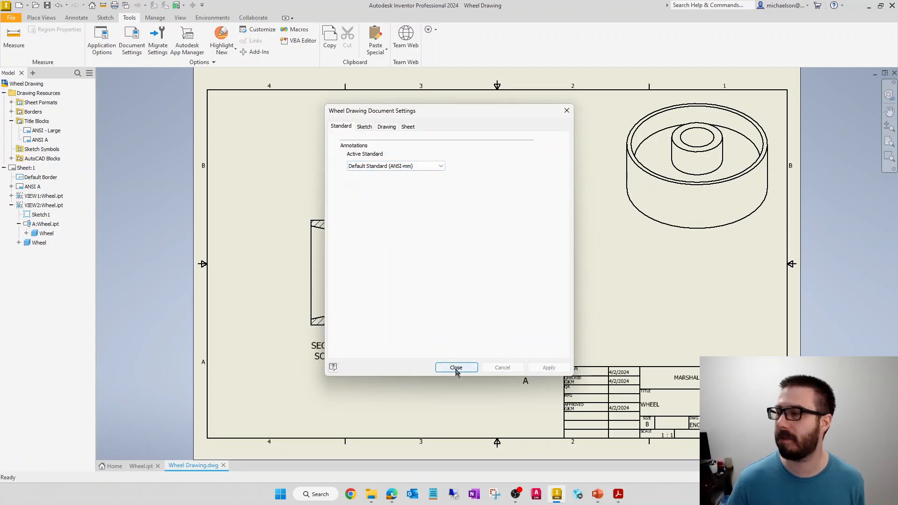
pyautogui.click(456, 368)
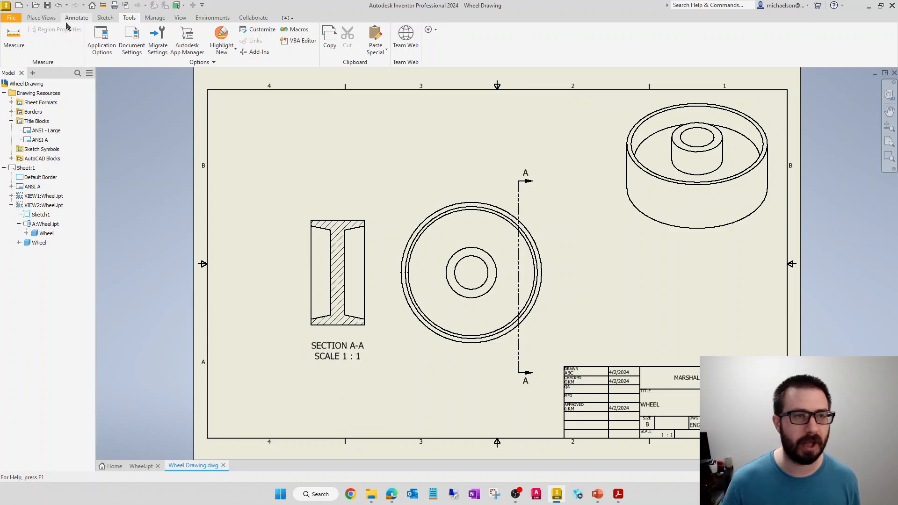
# Reopen the section line's sketch and dimension the vertical line's length at 120 mm.
pyautogui.click(42, 19)
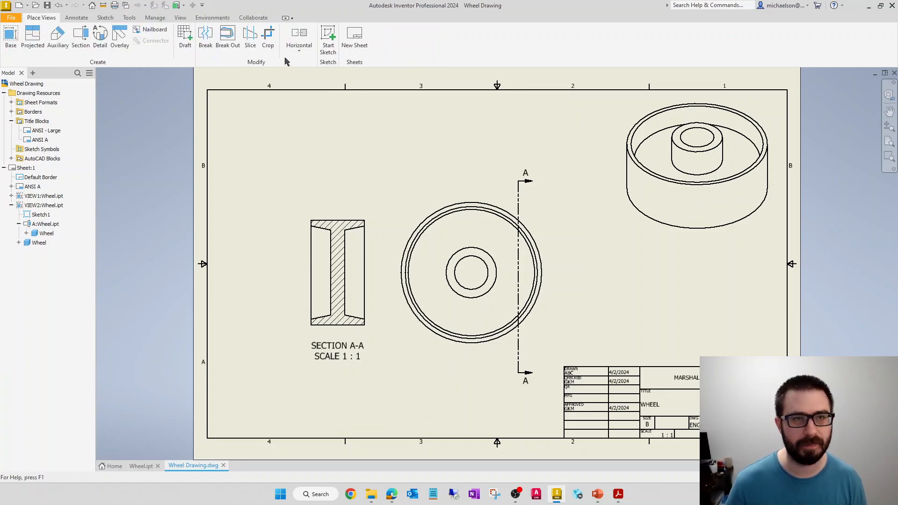
pyautogui.doubleClick(36, 215)
pyautogui.click(365, 41)
pyautogui.click(518, 207)
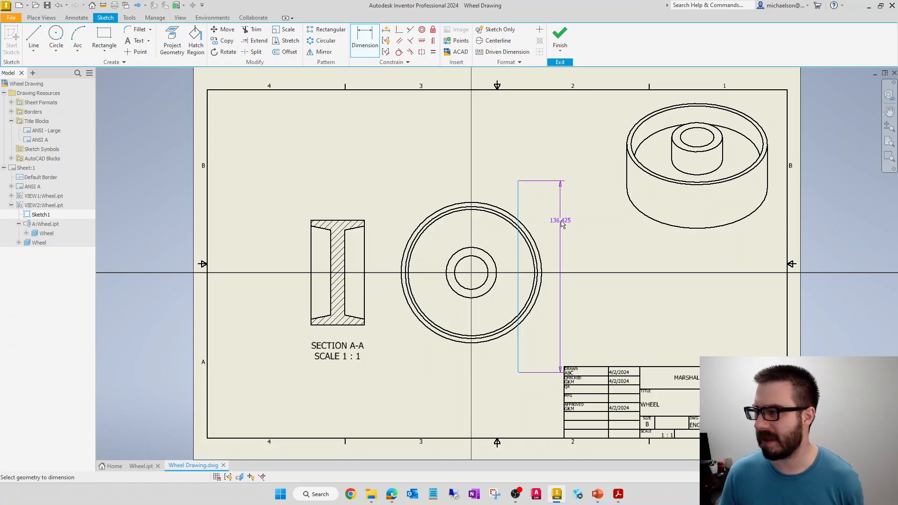
pyautogui.click(562, 223)
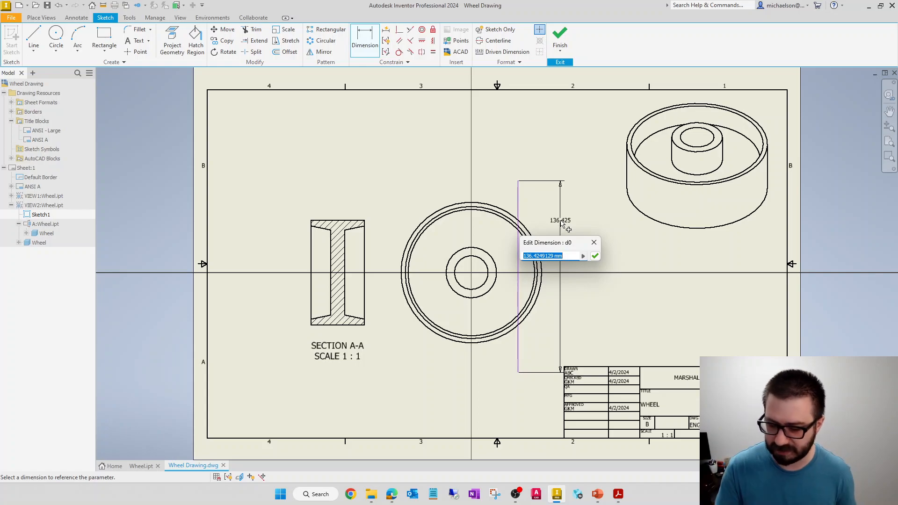
pyautogui.write('120')
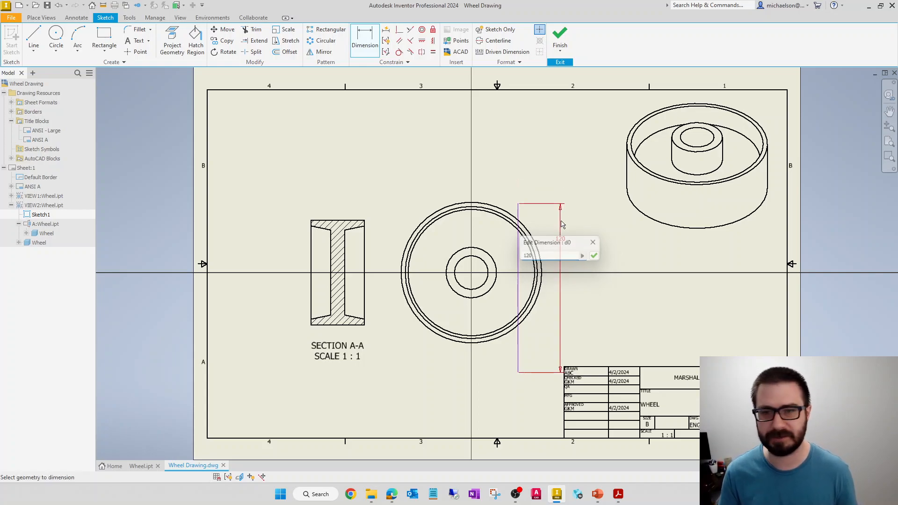
pyautogui.press('Return')
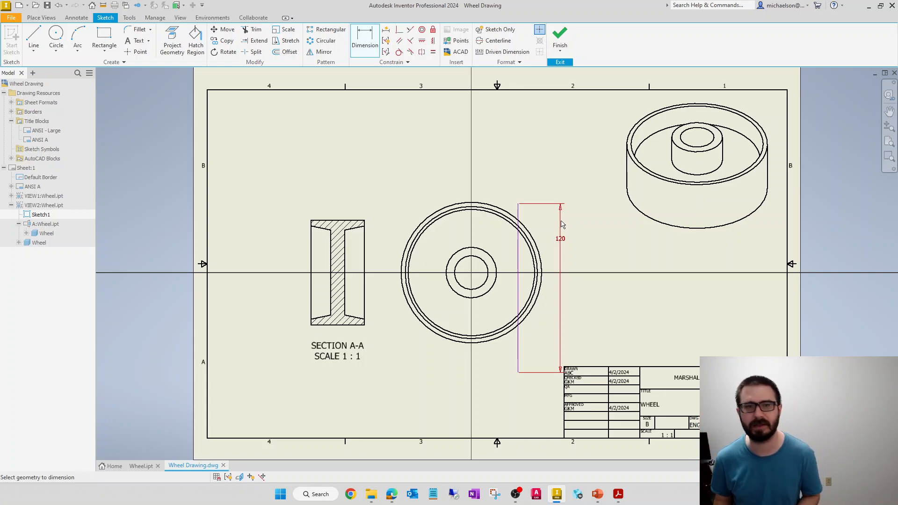
pyautogui.click(562, 225)
pyautogui.click(618, 494)
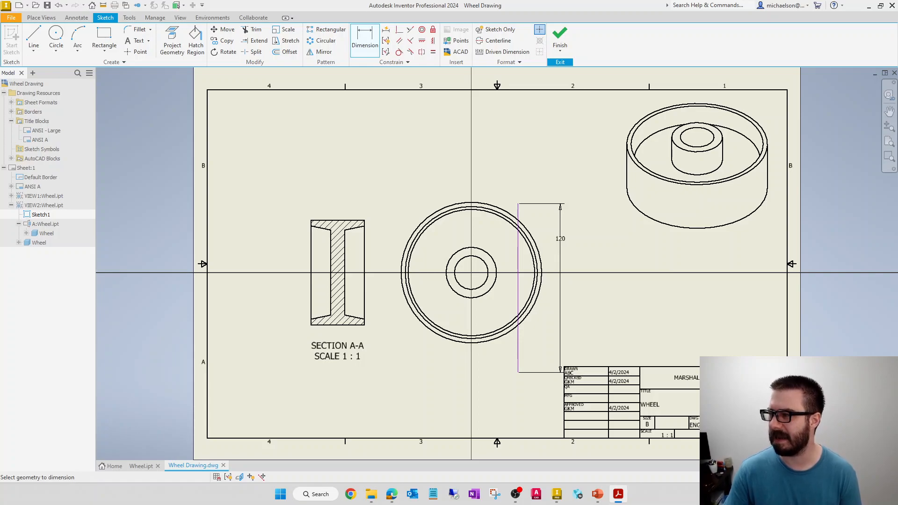
pyautogui.hotkey('alt', 'Tab')
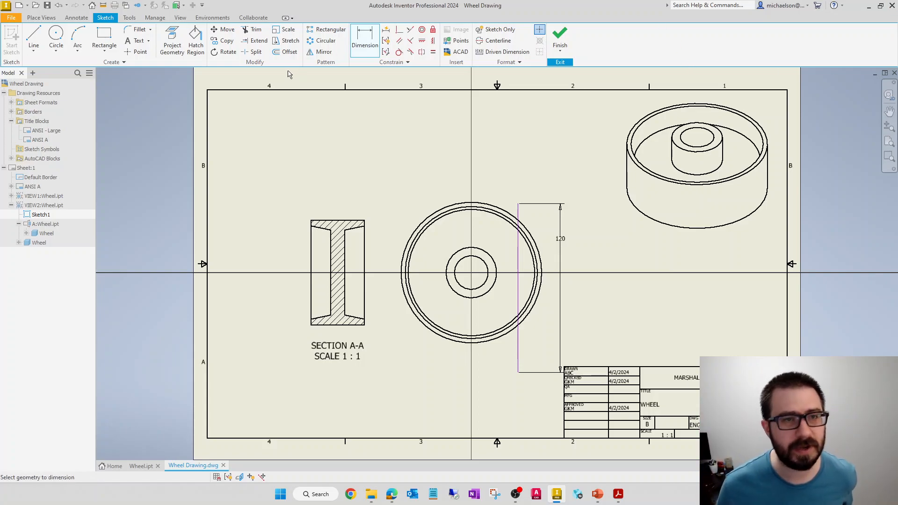
# Add a sketch point at the wheel's centre, make the section line coincident with it, and finish the sketch.
pyautogui.click(134, 53)
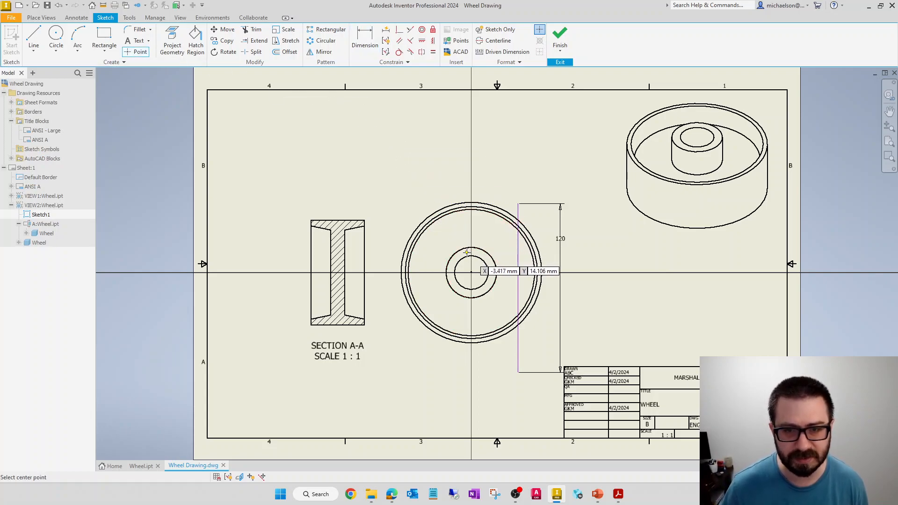
pyautogui.click(471, 272)
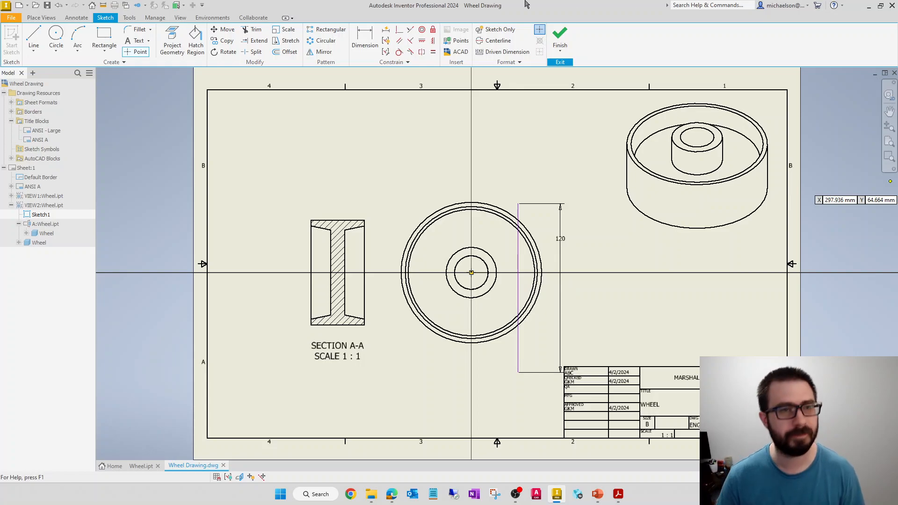
pyautogui.click(401, 32)
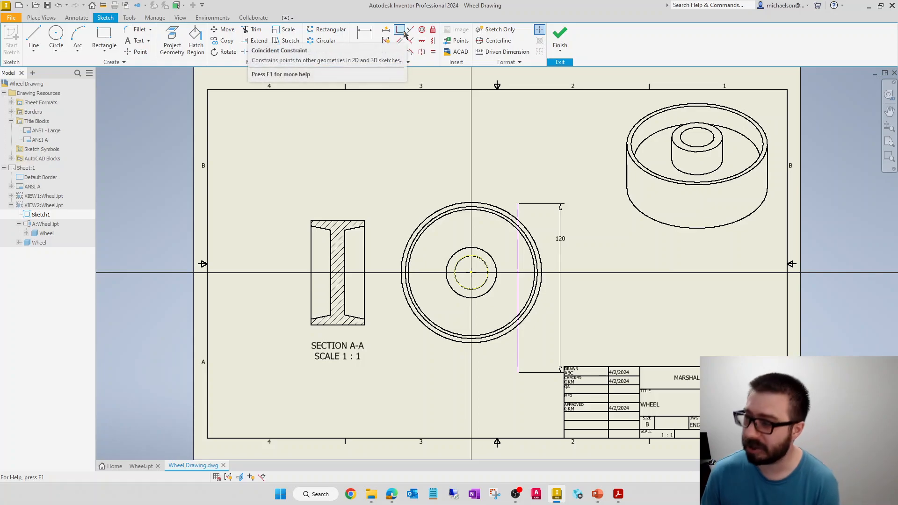
pyautogui.click(518, 288)
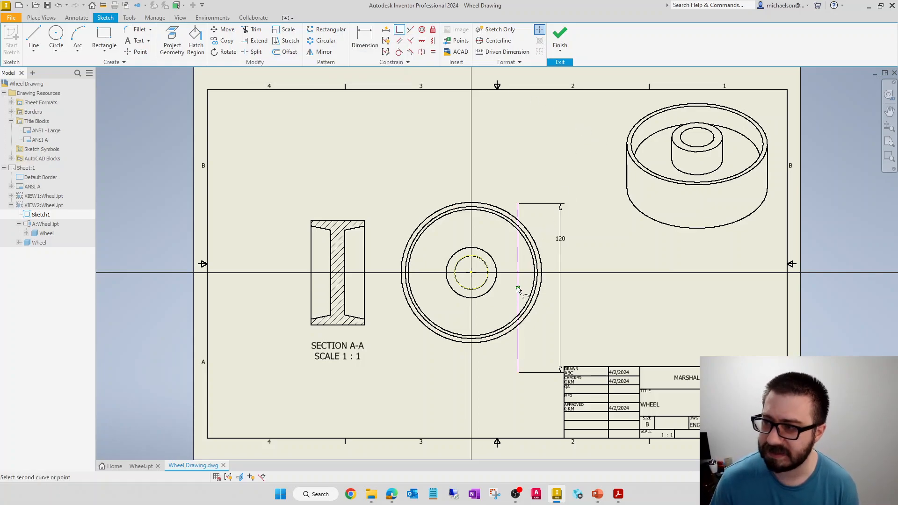
pyautogui.click(470, 273)
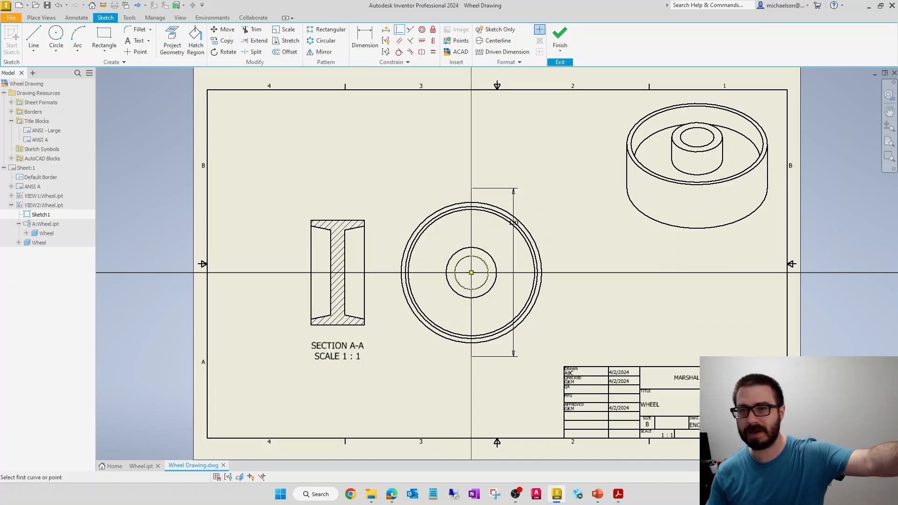
pyautogui.click(568, 35)
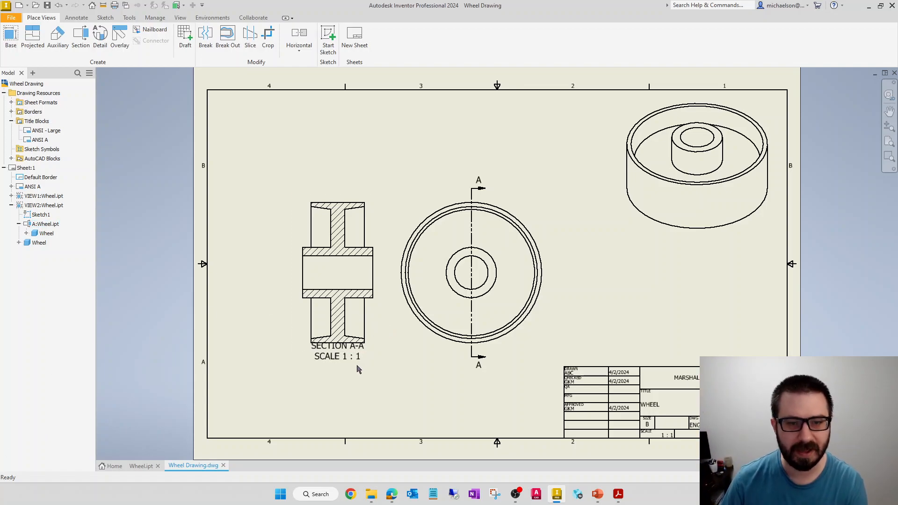
# Move the SECTION A-A label down so it clears the bottom edge of the section view.
pyautogui.moveTo(334, 357); pyautogui.dragTo(335, 374)
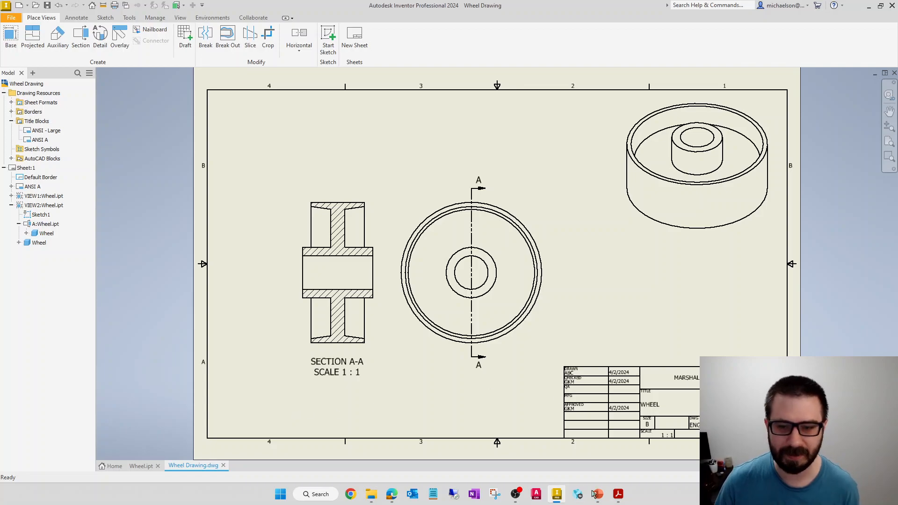
pyautogui.moveTo(595, 497)
pyautogui.click(640, 457)
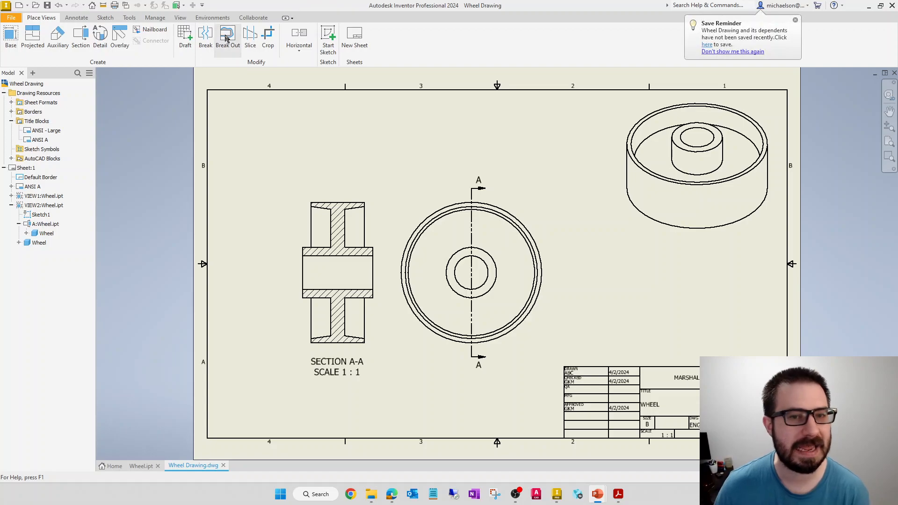
# Add diameter dimensions to the wheel's outermost circle and the hub's outer circle in the circular view.
pyautogui.click(65, 19)
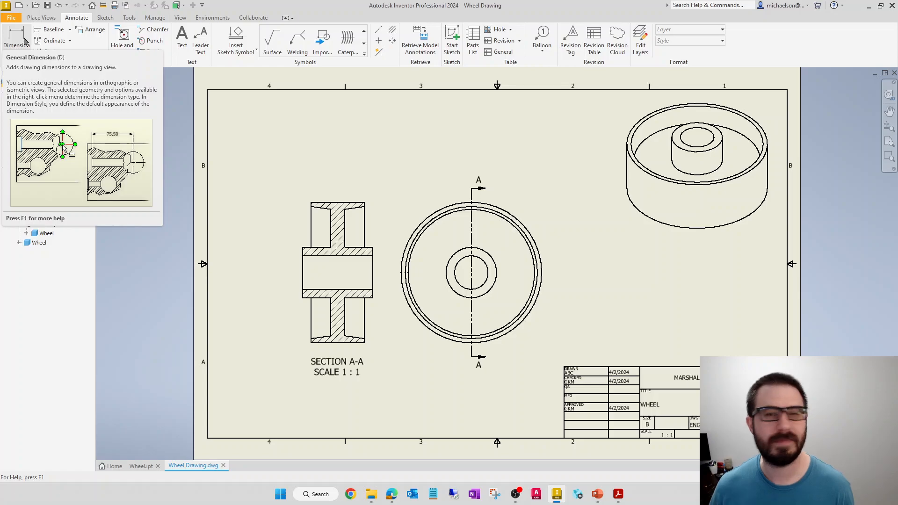
pyautogui.click(27, 41)
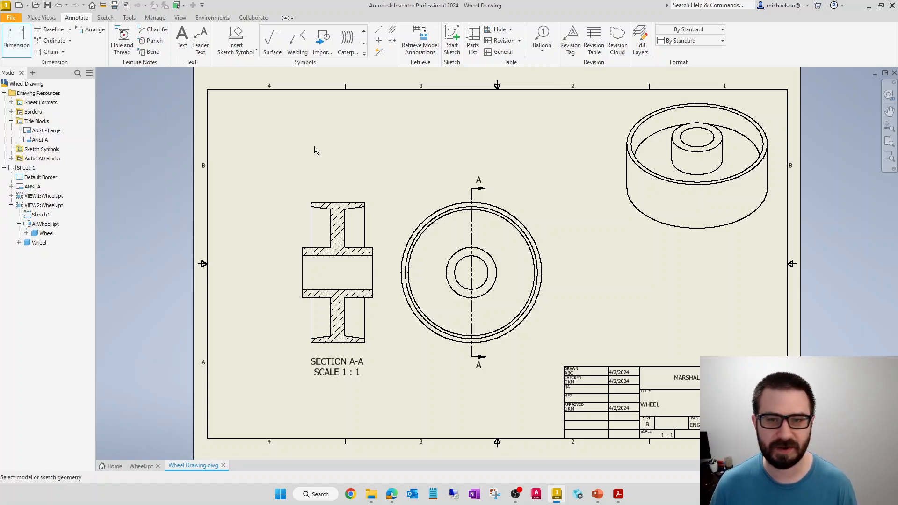
pyautogui.click(520, 220)
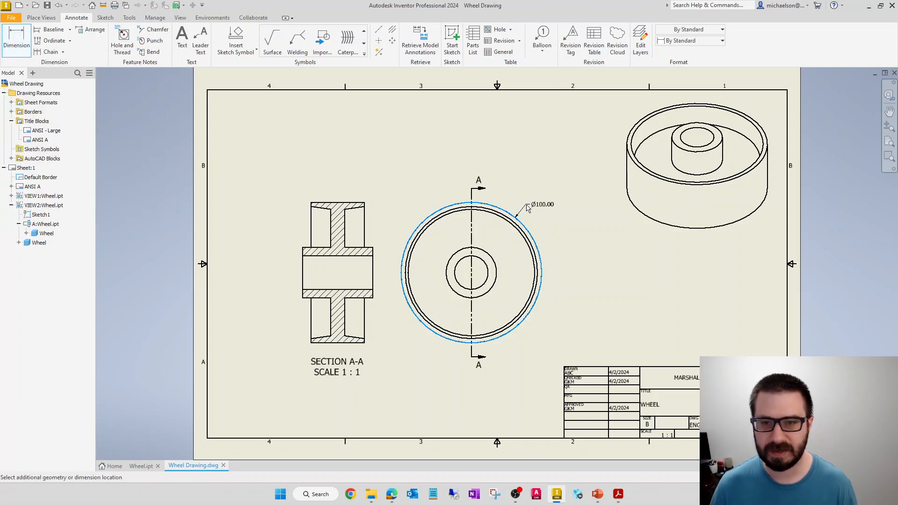
pyautogui.click(527, 206)
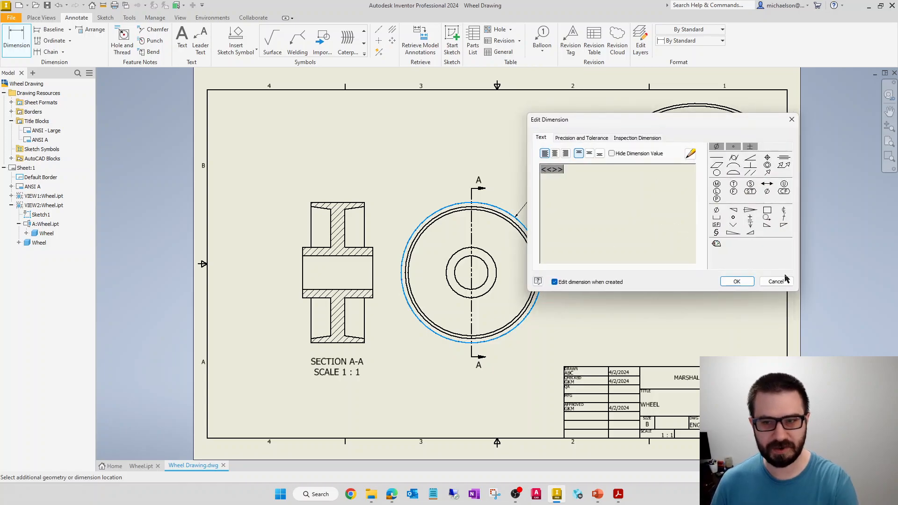
pyautogui.click(738, 283)
pyautogui.click(469, 252)
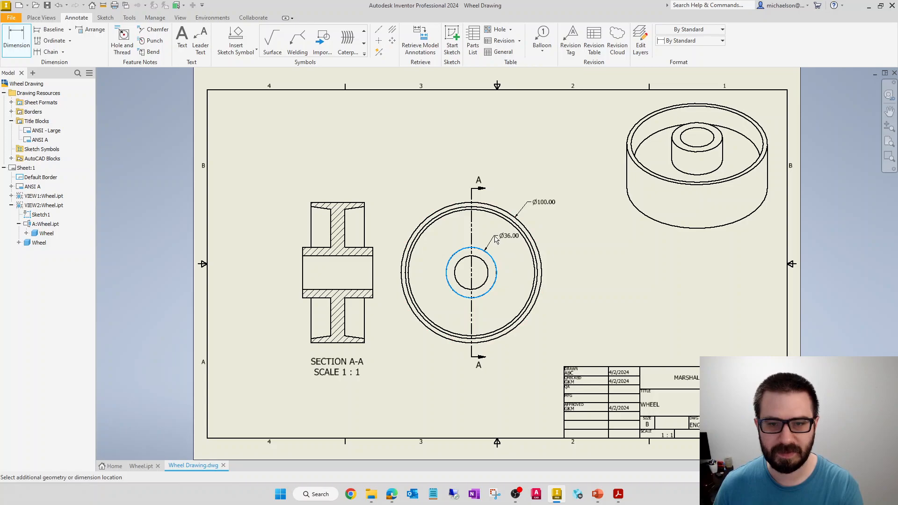
pyautogui.click(534, 230)
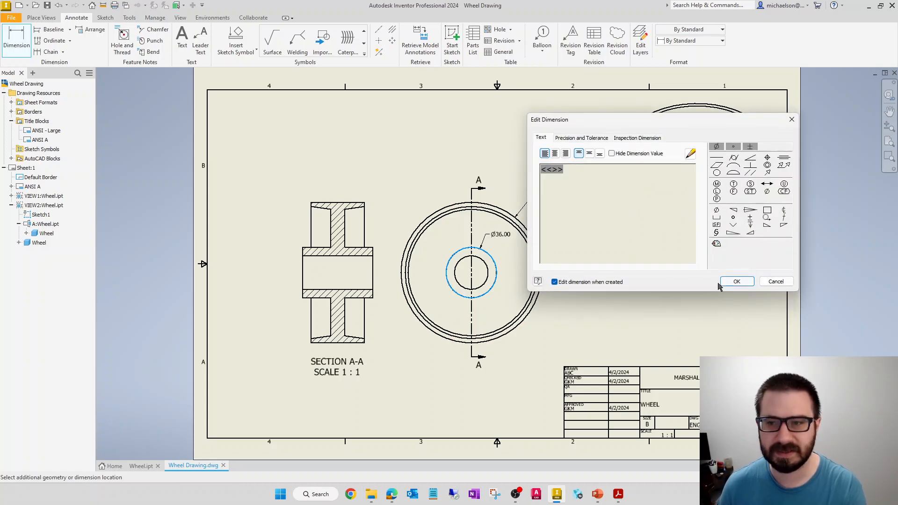
pyautogui.click(736, 281)
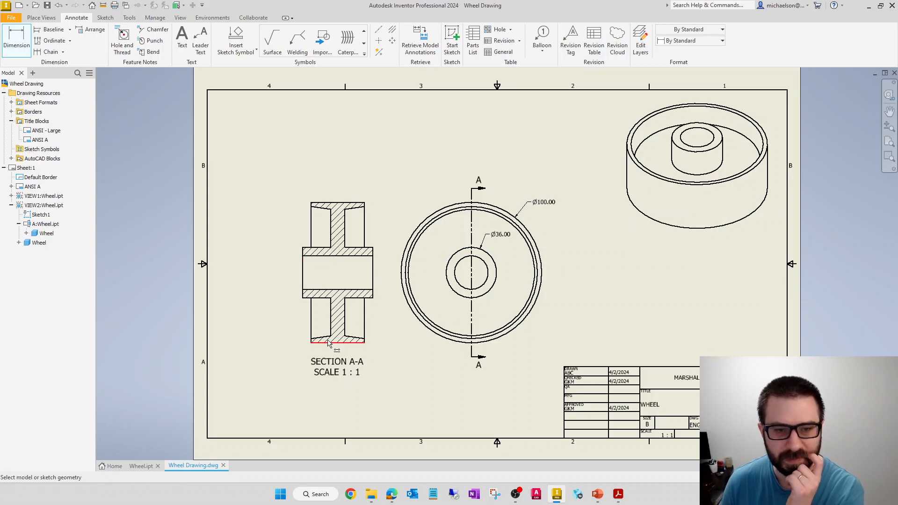
# Add horizontal dimensions for the hub's overall width and the rim's width, stacked above the section view.
pyautogui.click(302, 247)
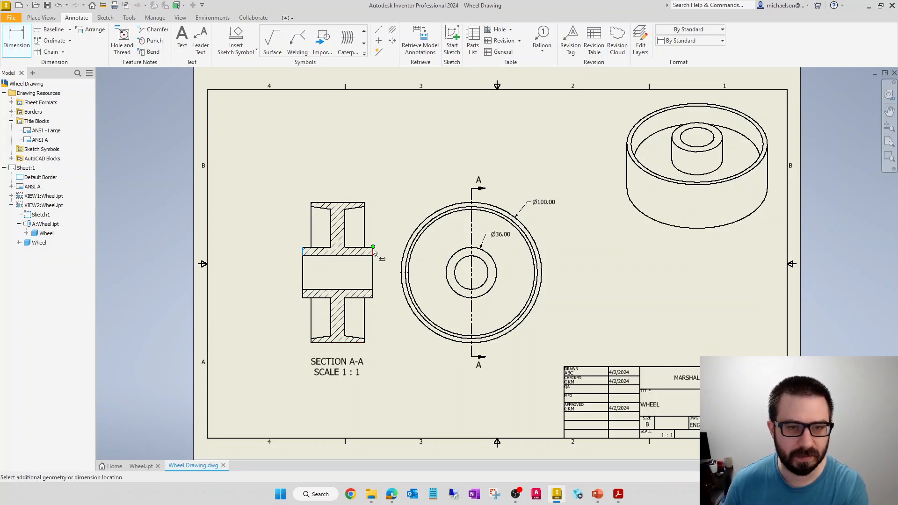
pyautogui.click(373, 248)
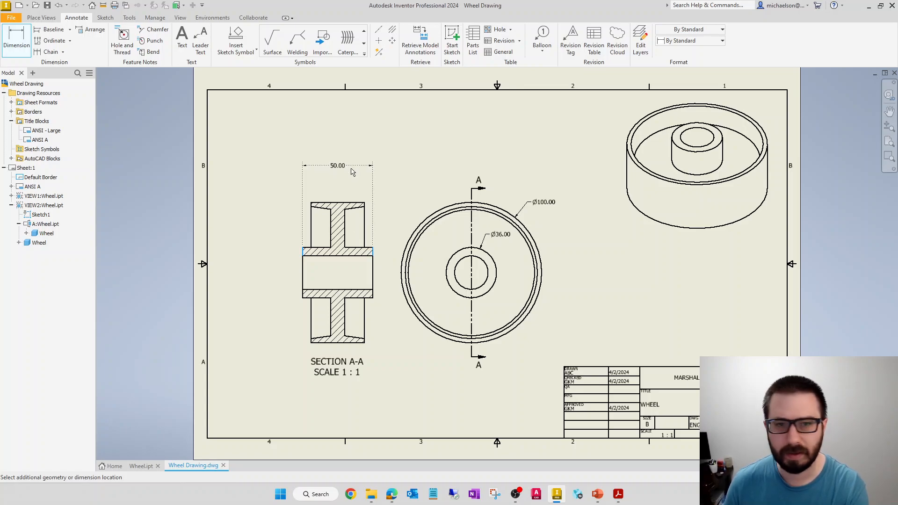
pyautogui.click(352, 160)
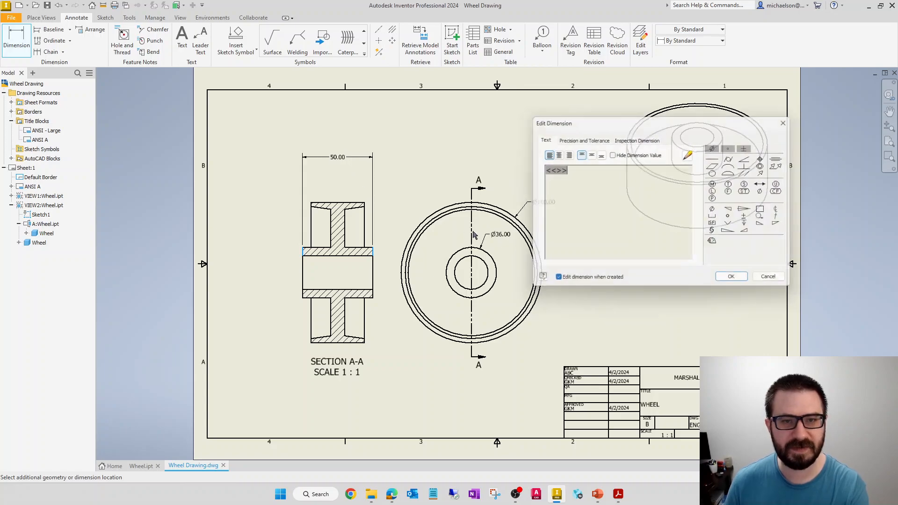
pyautogui.click(741, 281)
pyautogui.click(361, 203)
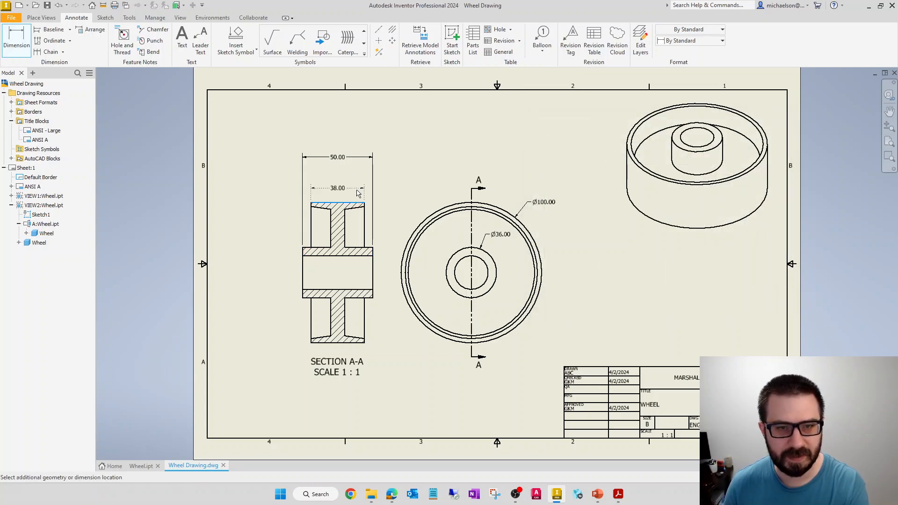
pyautogui.click(358, 186)
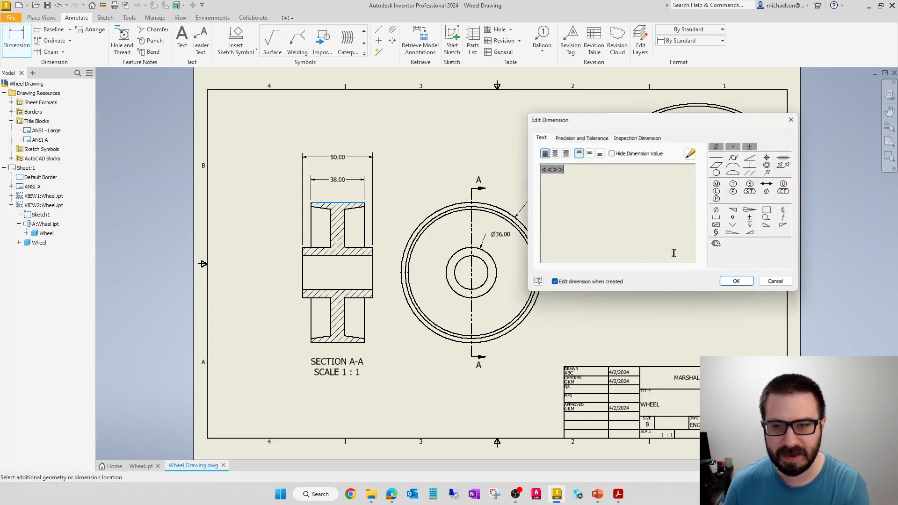
pyautogui.click(741, 281)
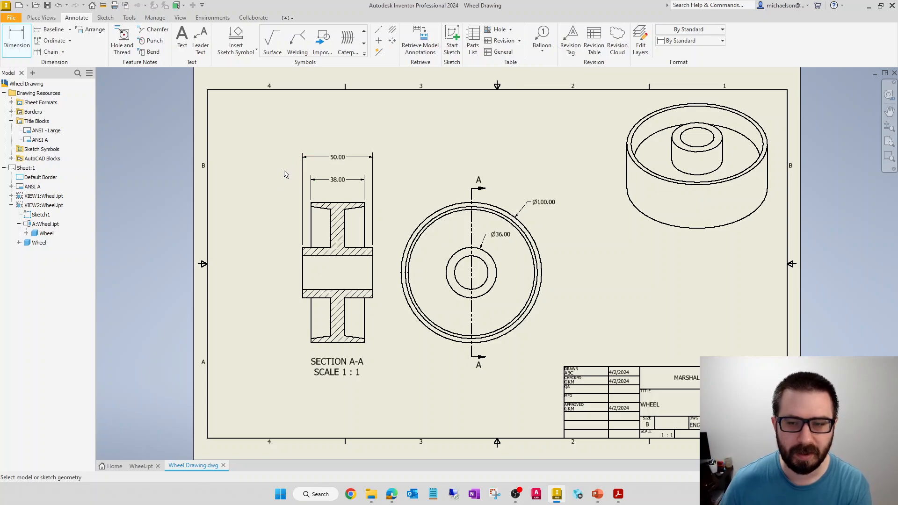
# Dimension the upper web's thickness in the section view and move its text outside the wheel profile to the left.
pyautogui.click(345, 226)
pyautogui.click(331, 228)
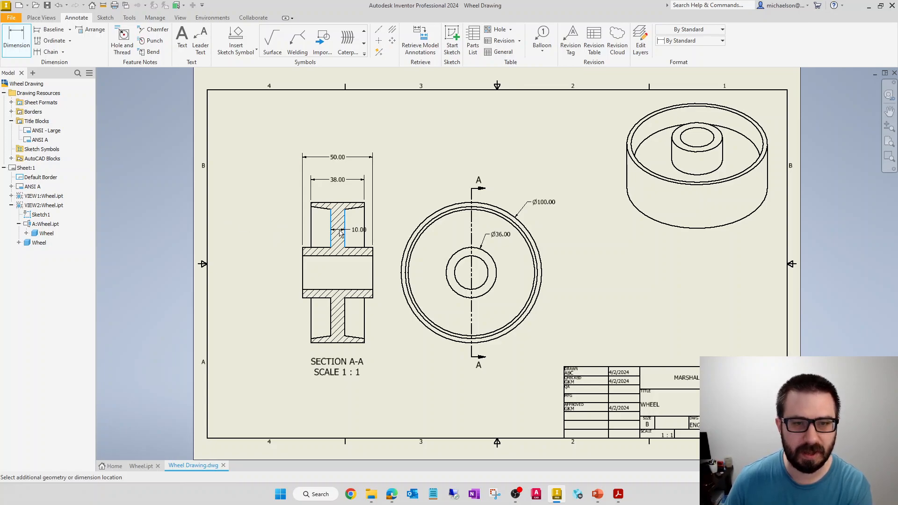
pyautogui.click(340, 232)
pyautogui.click(739, 282)
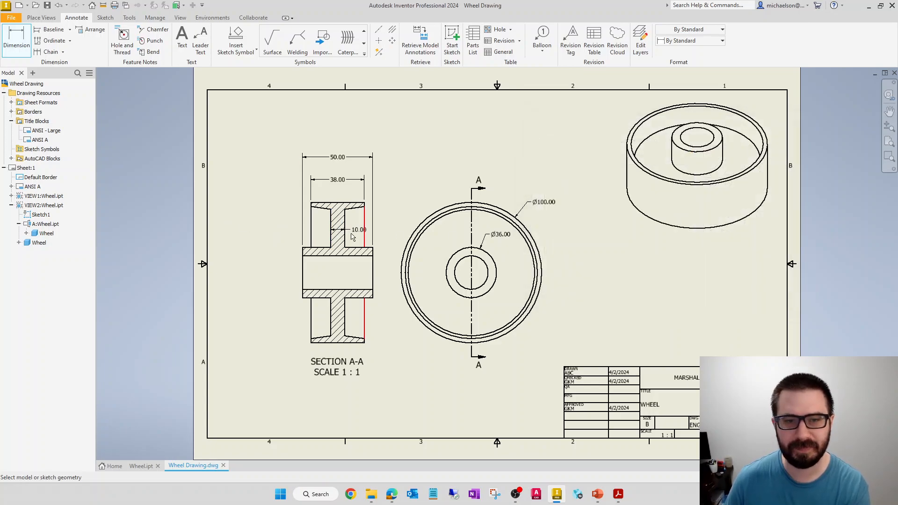
pyautogui.press('Escape')
pyautogui.moveTo(359, 234); pyautogui.dragTo(281, 235)
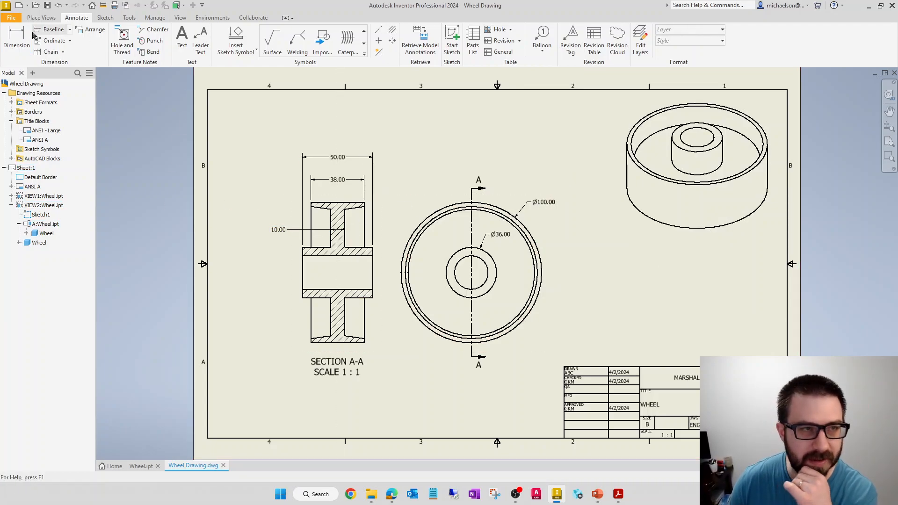
# Dimension the hub bore's diameter on the left side of the section view.
pyautogui.click(17, 37)
pyautogui.click(303, 276)
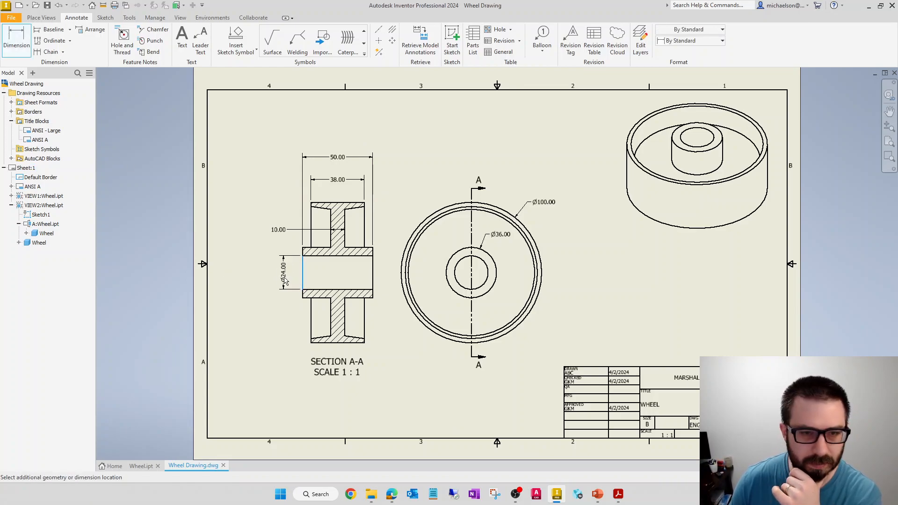
pyautogui.click(392, 256)
pyautogui.click(749, 283)
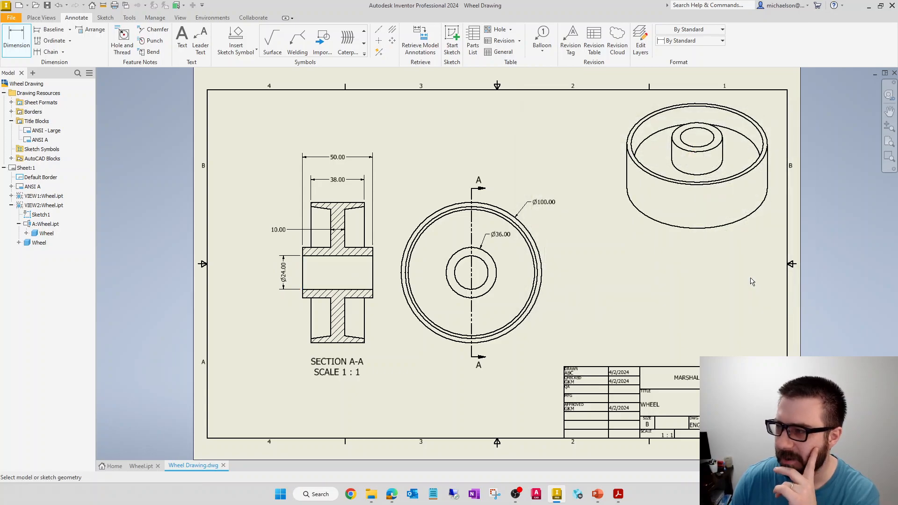
# Dimension the rim's thickness at its upper right outer edge in the section view.
pyautogui.scroll(5, 355, 202)
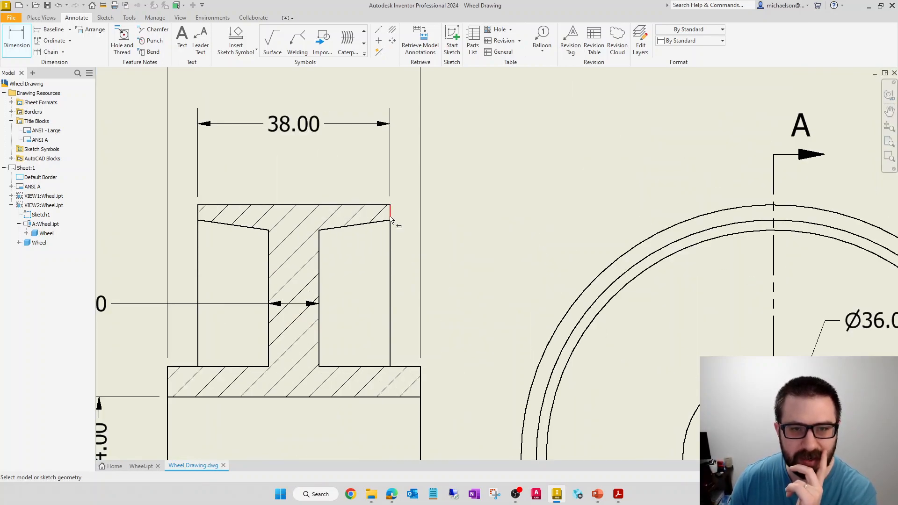
pyautogui.scroll(3, 391, 213)
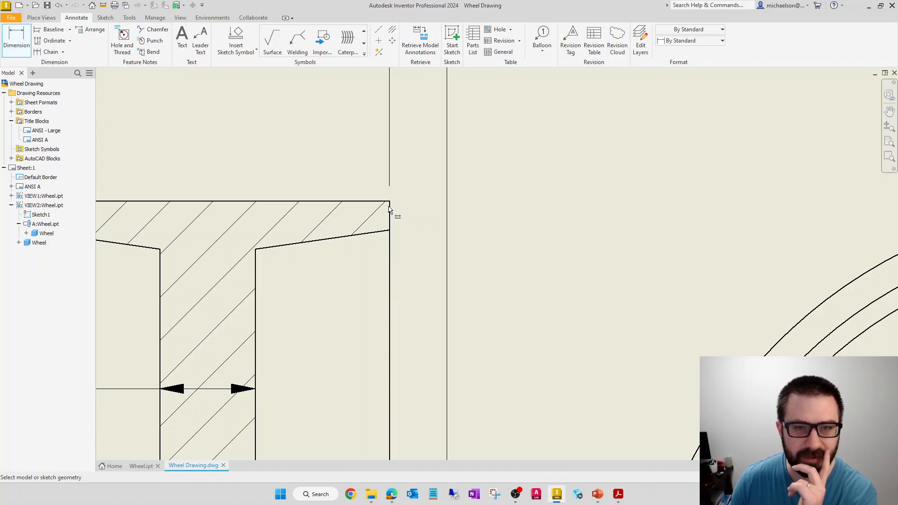
pyautogui.click(390, 215)
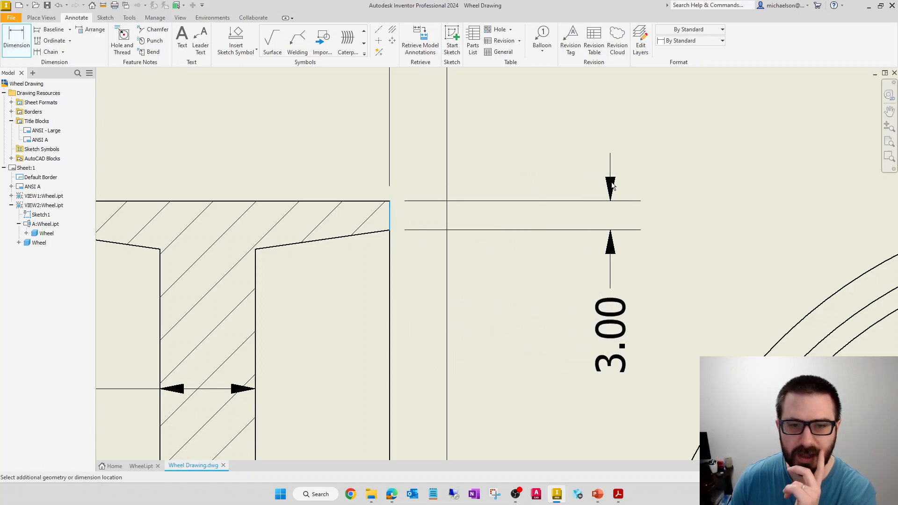
pyautogui.click(612, 186)
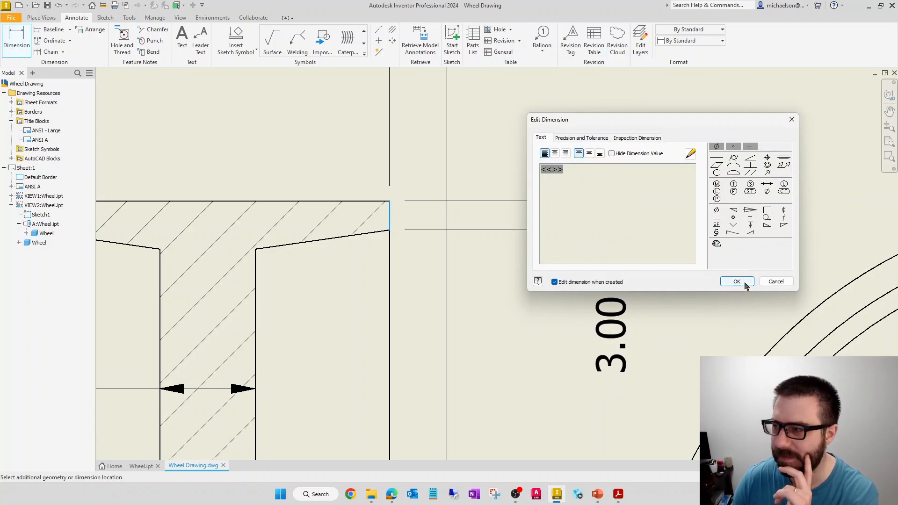
pyautogui.click(745, 284)
# Dimension the rim's thickness where its tapered inner edge meets the web, placed outside the edge-thickness dimension.
pyautogui.click(258, 251)
pyautogui.click(388, 201)
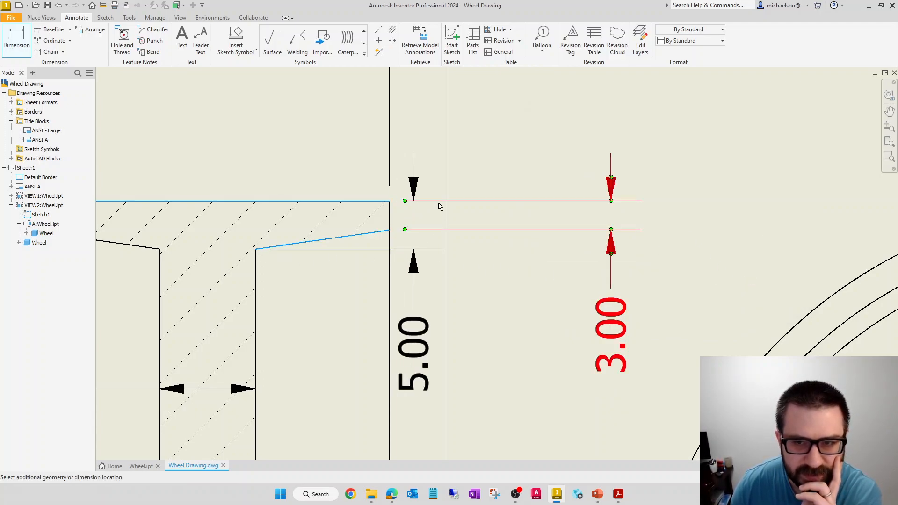
pyautogui.click(706, 230)
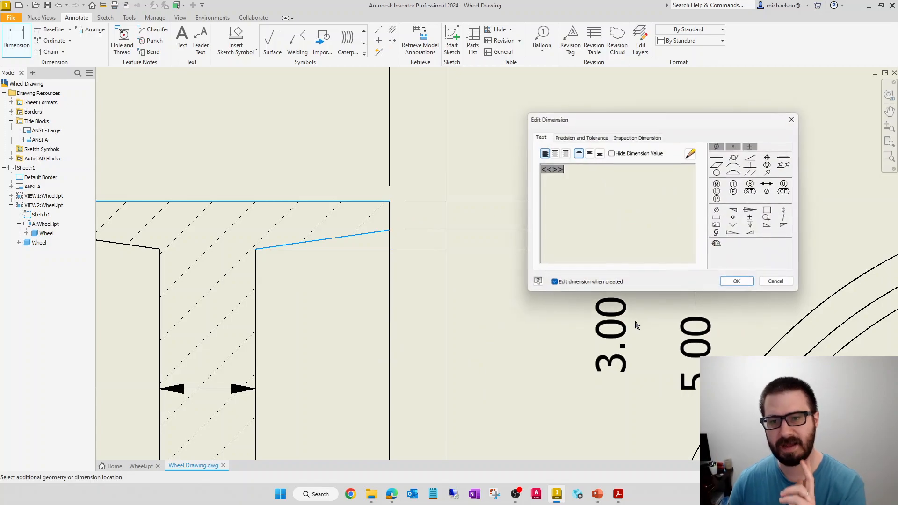
pyautogui.click(723, 280)
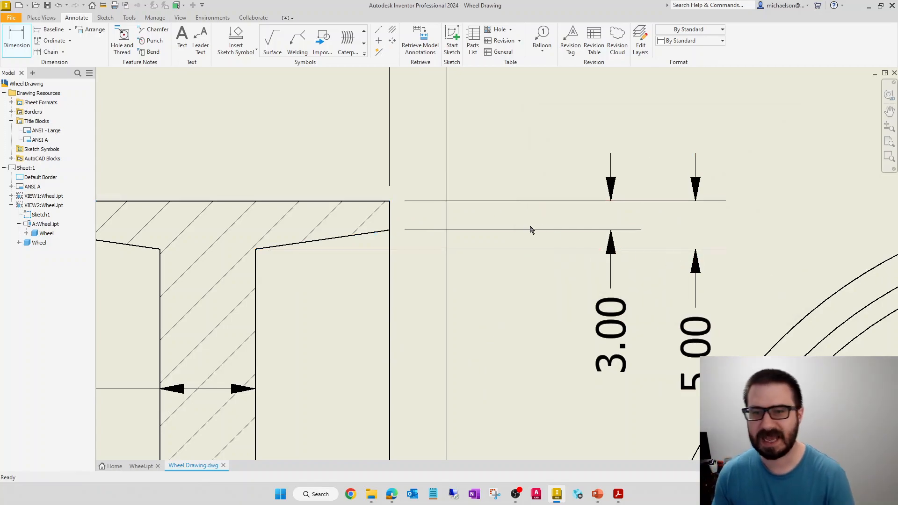
# Reposition the bore diameter text below its arrows and stagger the 5 mm and 3 mm rim dimensions above and below the rim.
pyautogui.scroll(2, 540, 229)
pyautogui.scroll(3, 538, 238)
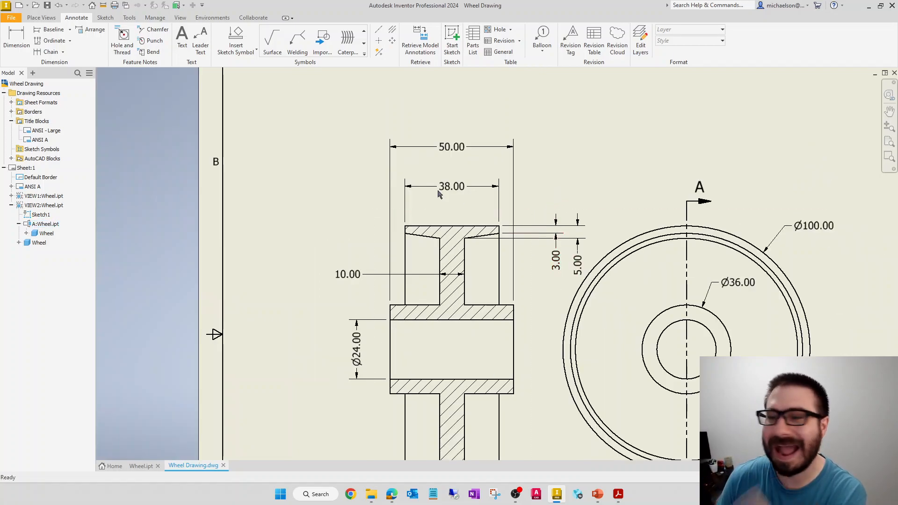
pyautogui.moveTo(357, 350); pyautogui.dragTo(319, 408)
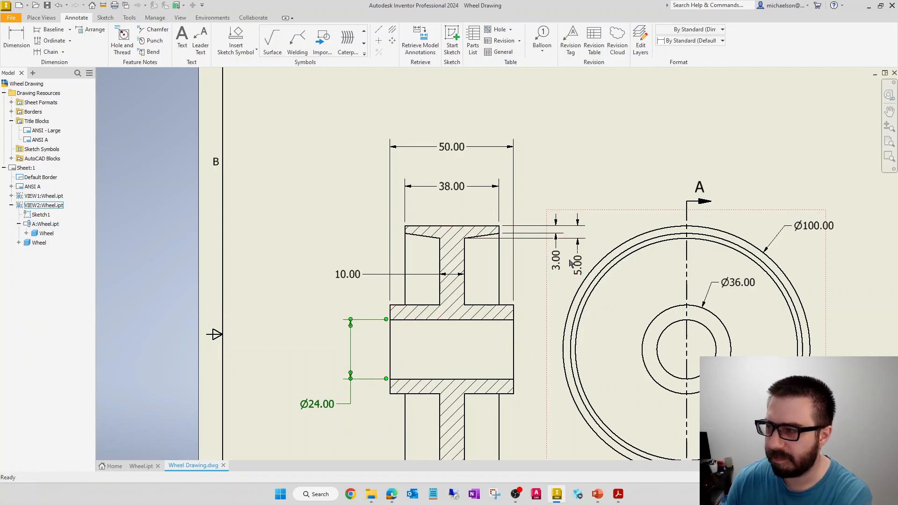
pyautogui.moveTo(578, 262); pyautogui.dragTo(605, 214)
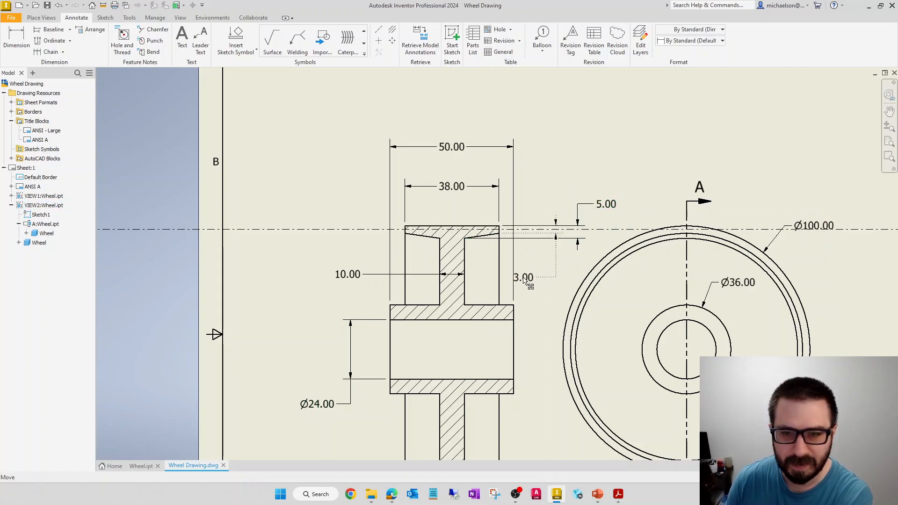
pyautogui.moveTo(555, 246); pyautogui.dragTo(570, 265)
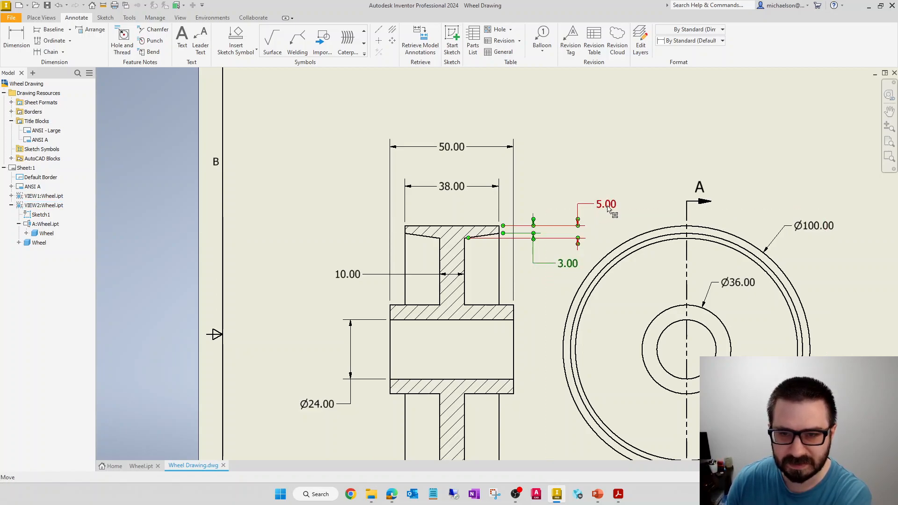
pyautogui.click(580, 220)
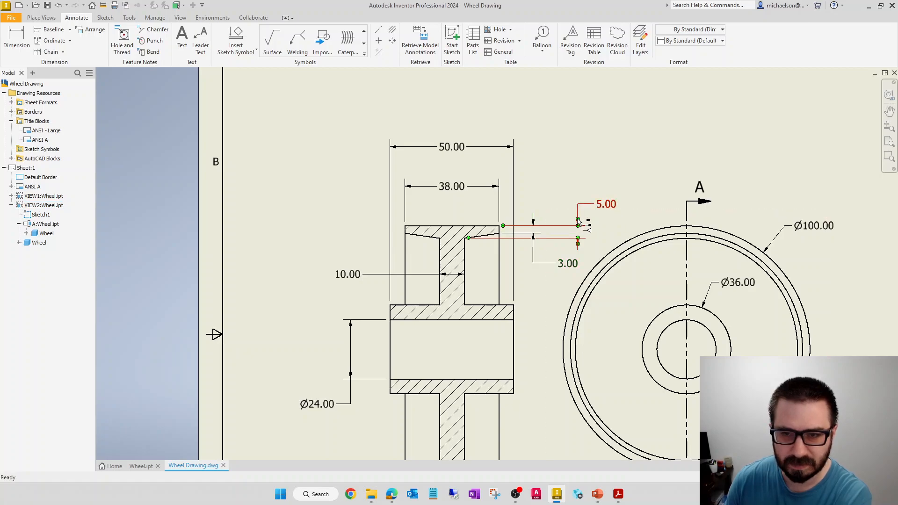
pyautogui.moveTo(594, 208)
pyautogui.mouseDown()
pyautogui.moveTo(562, 207)
pyautogui.moveTo(590, 207)
pyautogui.mouseUp()
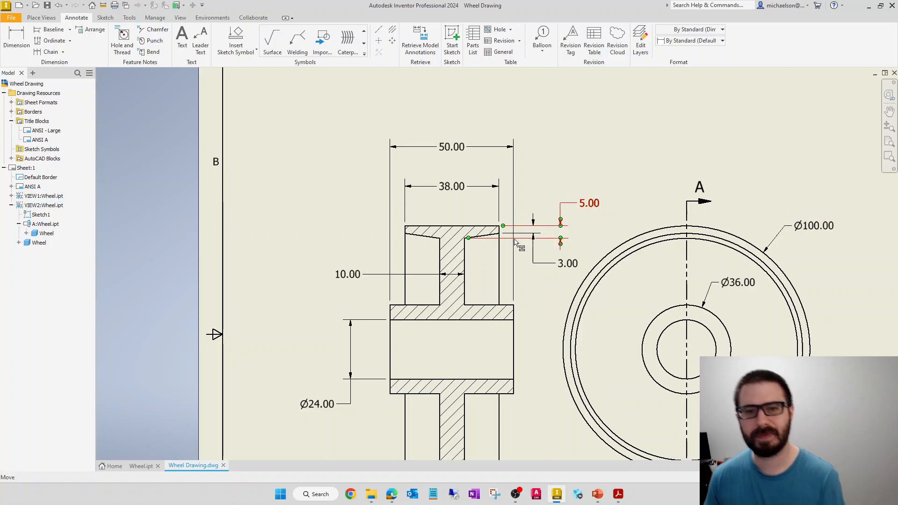
# Move the circular view to the right to leave more space beside the section view's rim dimensions.
pyautogui.scroll(-2, 506, 234)
pyautogui.press('Home')
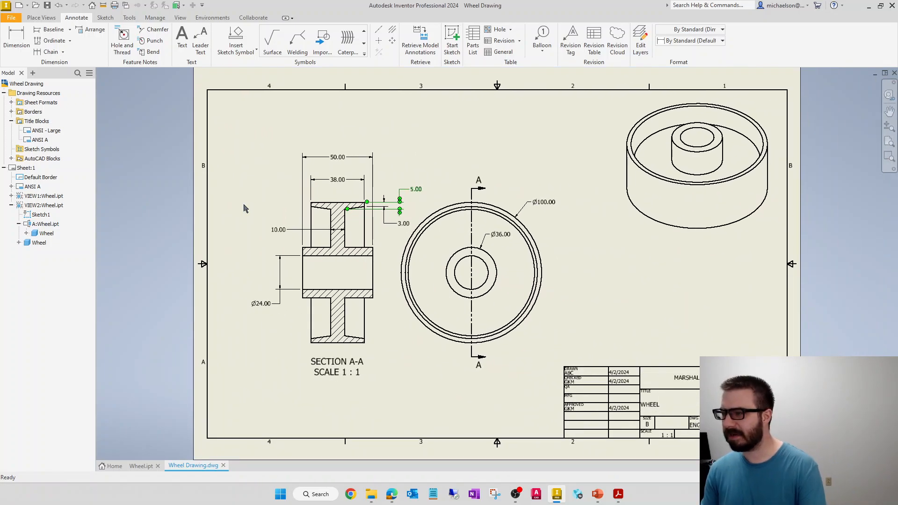
pyautogui.press('Escape')
pyautogui.moveTo(556, 271); pyautogui.dragTo(584, 271)
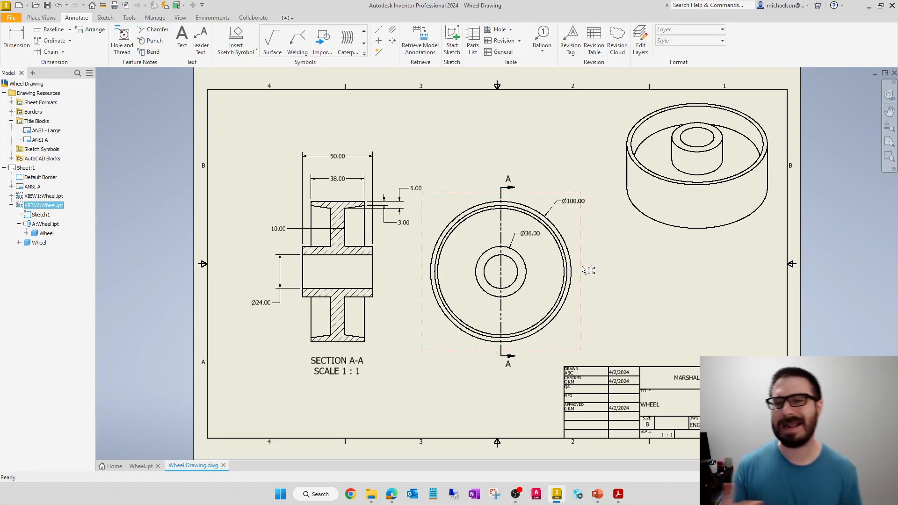
pyautogui.moveTo(583, 270)
pyautogui.mouseDown()
pyautogui.moveTo(500, 395)
pyautogui.moveTo(570, 196)
pyautogui.moveTo(678, 248)
pyautogui.moveTo(515, 252)
pyautogui.moveTo(510, 240)
pyautogui.moveTo(597, 263)
pyautogui.moveTo(616, 277)
pyautogui.moveTo(615, 267)
pyautogui.moveTo(581, 271)
pyautogui.mouseUp()
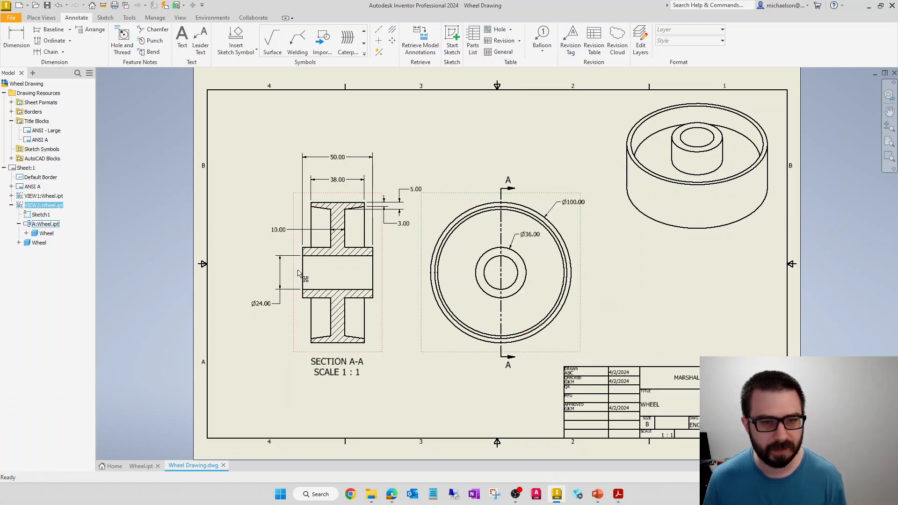
# Shift section view A-A slightly left and nudge the isometric view left to balance the sheet layout.
pyautogui.moveTo(289, 274); pyautogui.dragTo(273, 273)
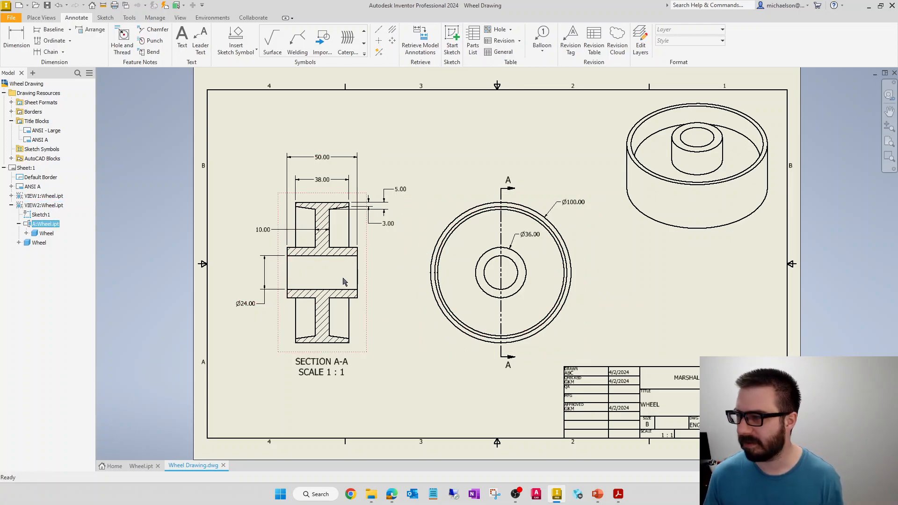
pyautogui.moveTo(367, 275); pyautogui.dragTo(370, 275)
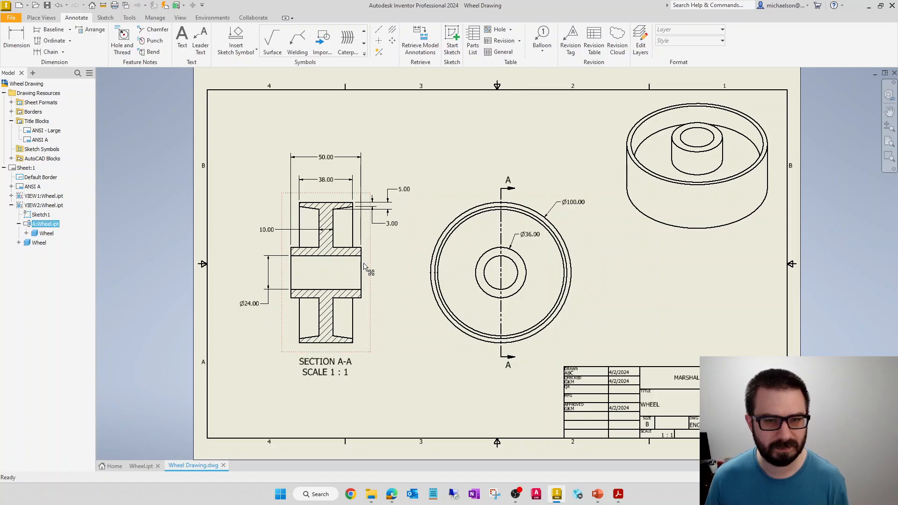
pyautogui.moveTo(652, 246); pyautogui.dragTo(644, 241)
pyautogui.click(703, 241)
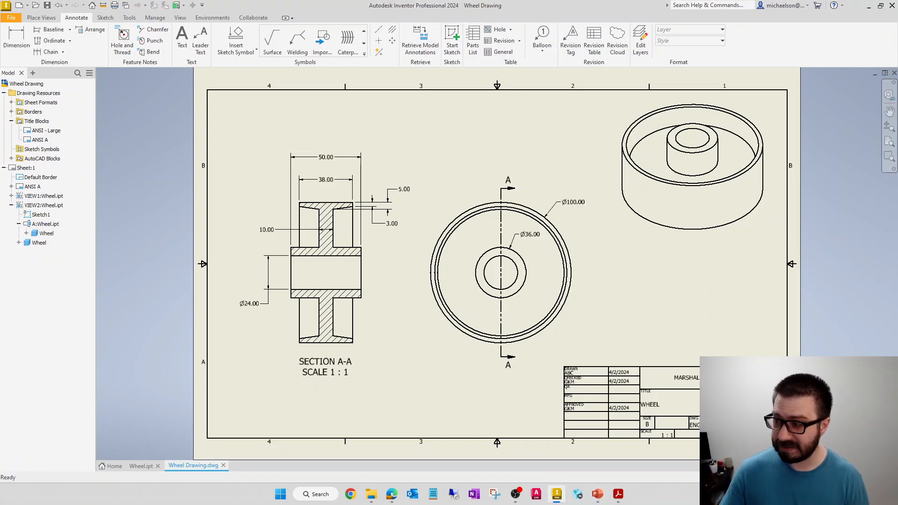
# Save the wheel drawing.
pyautogui.click(12, 17)
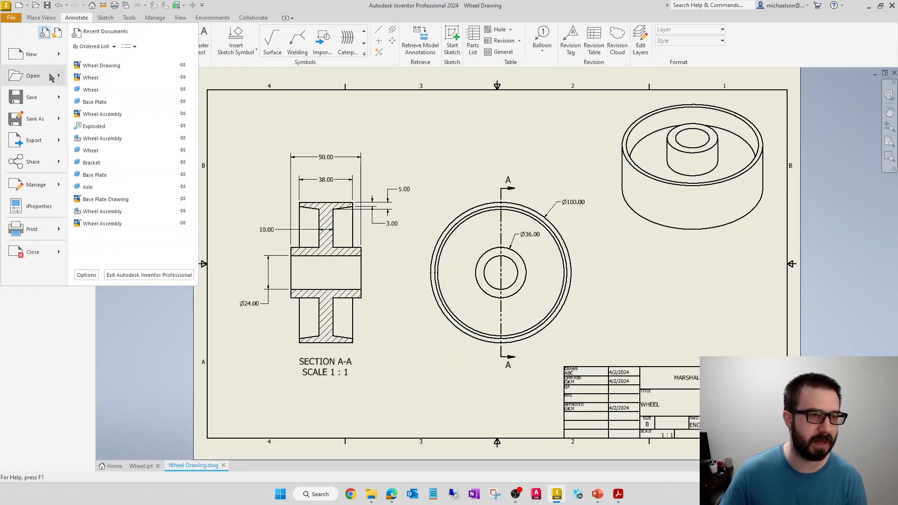
pyautogui.click(312, 23)
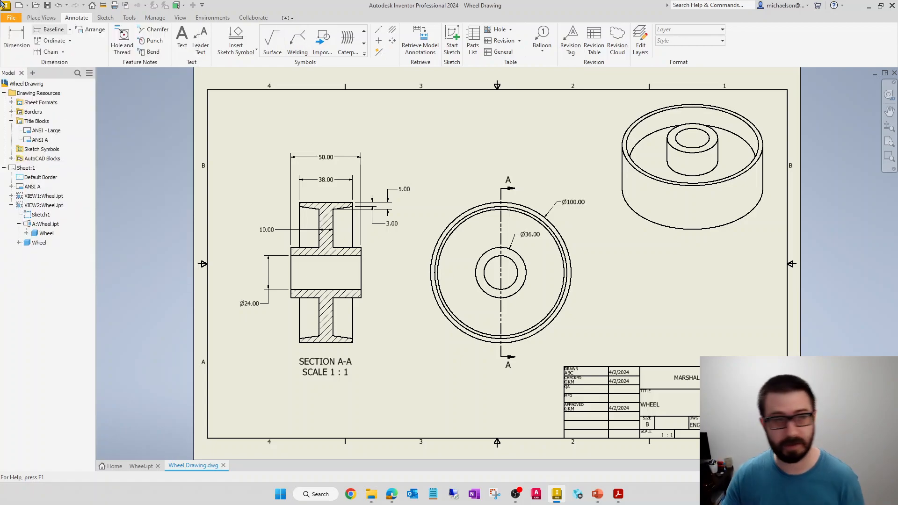
pyautogui.click(48, 6)
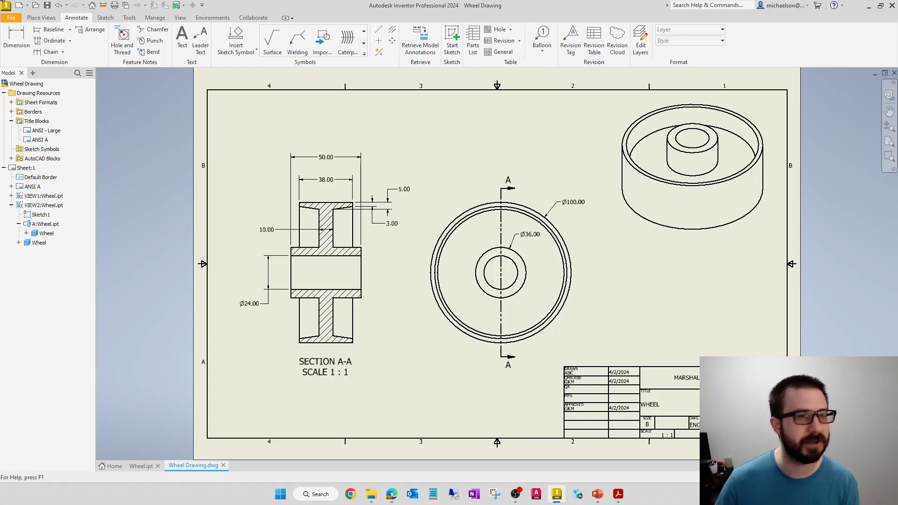
# Start printing the wheel drawing with Microsoft Print to PDF as the printer.
pyautogui.click(11, 17)
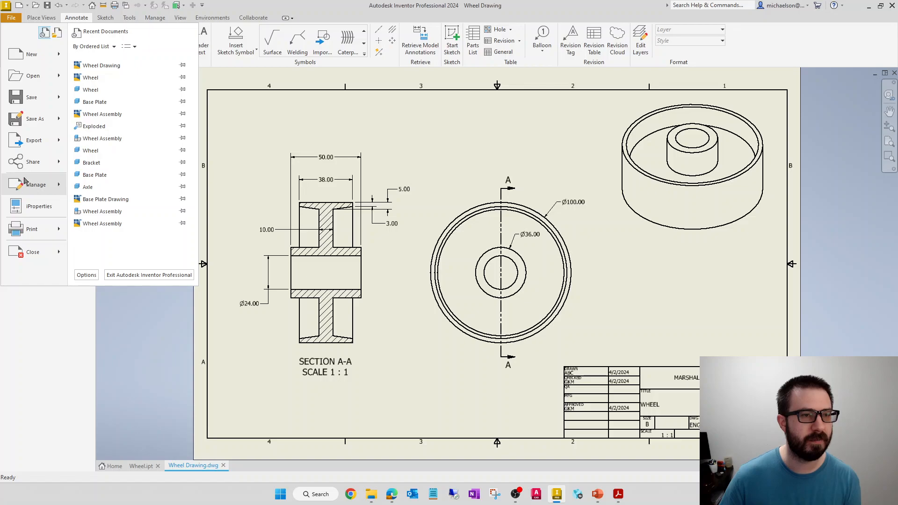
pyautogui.moveTo(32, 222)
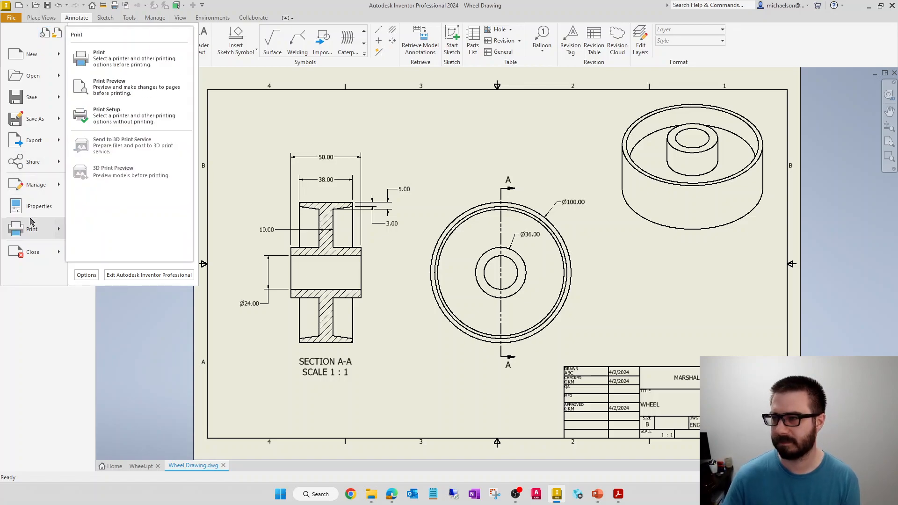
pyautogui.click(152, 59)
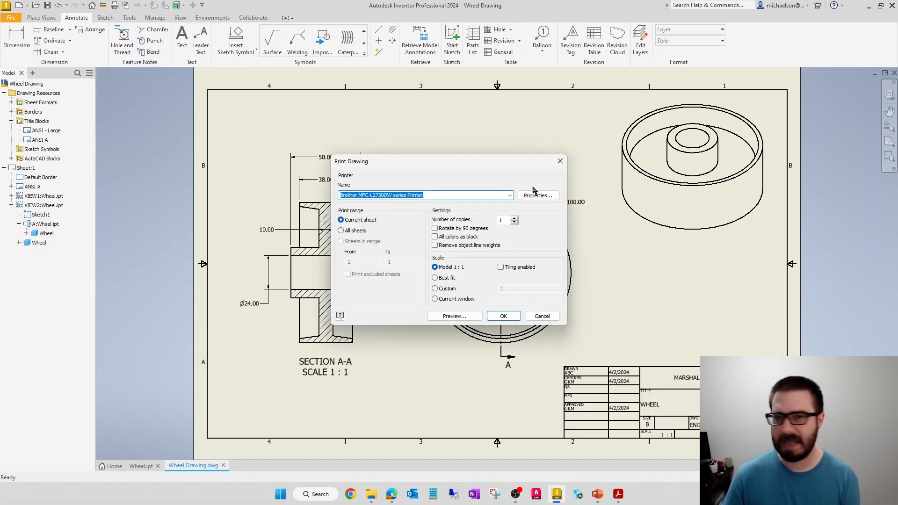
pyautogui.click(507, 194)
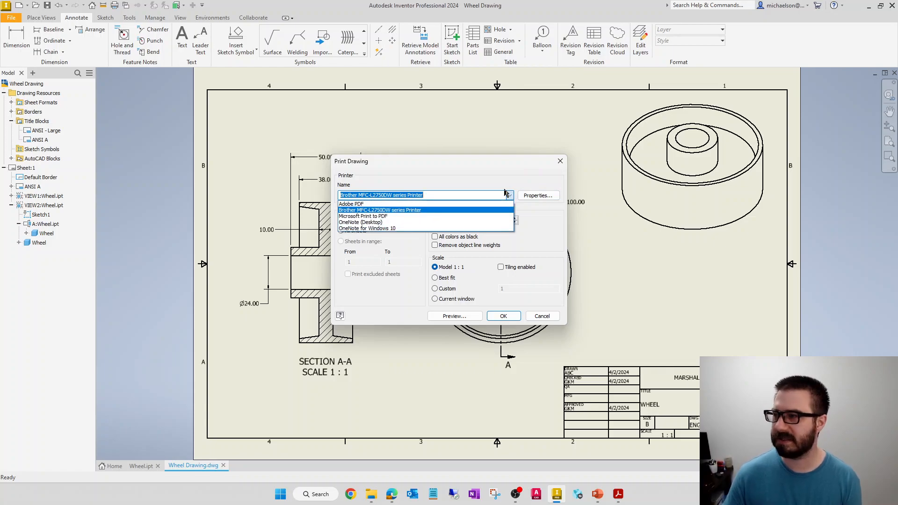
pyautogui.click(393, 217)
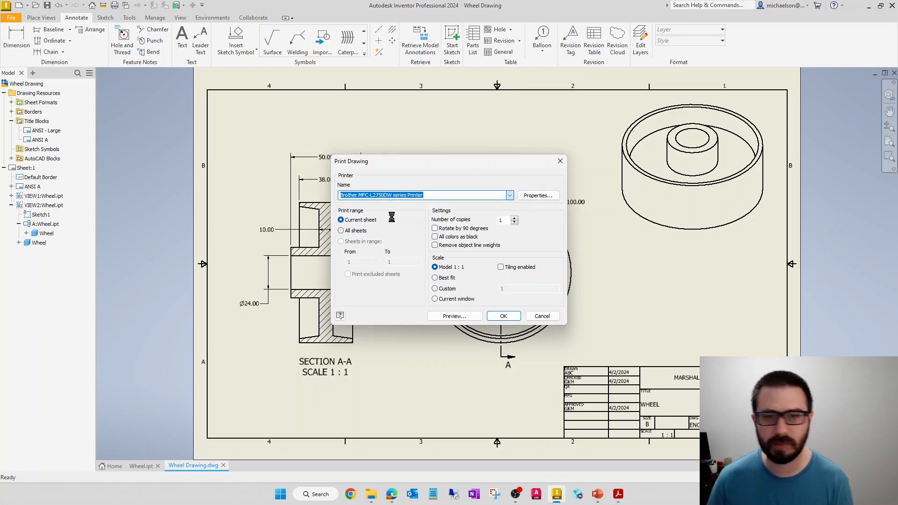
# Set the PDF printer's paper size to Tabloid, keeping landscape orientation.
pyautogui.click(539, 196)
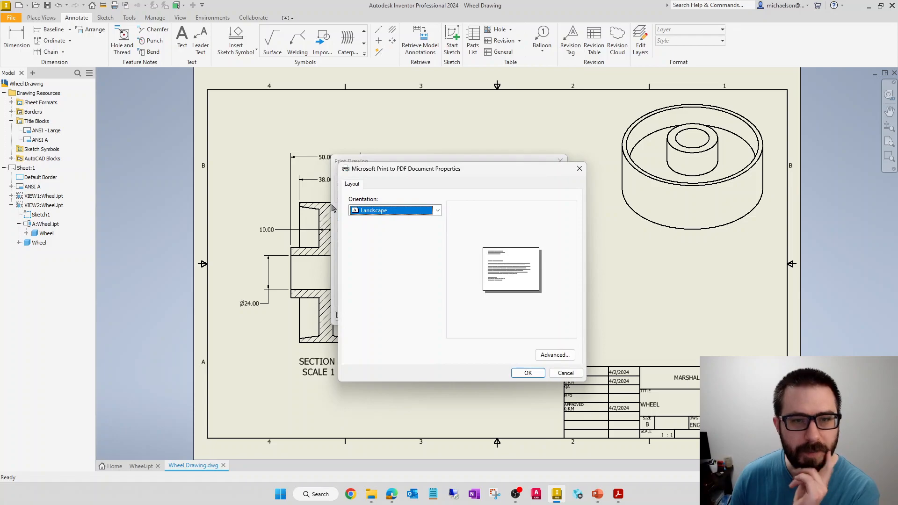
pyautogui.click(555, 355)
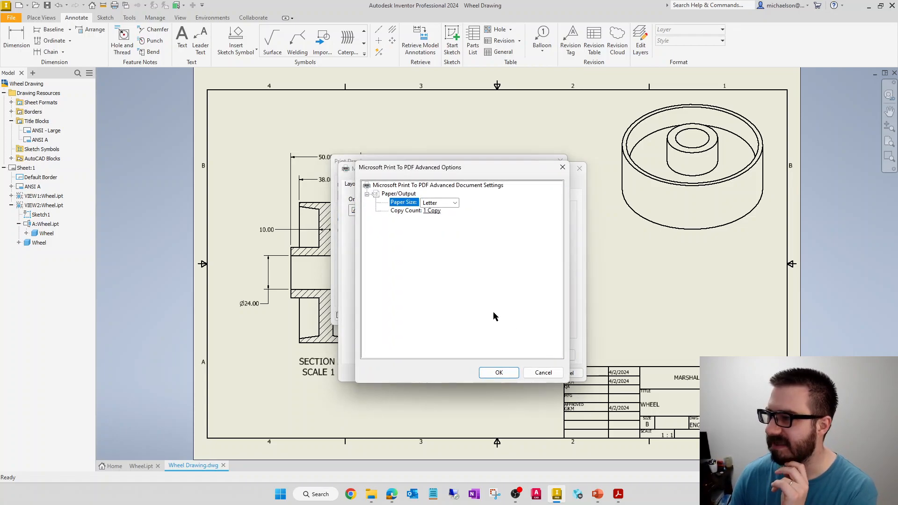
pyautogui.click(454, 203)
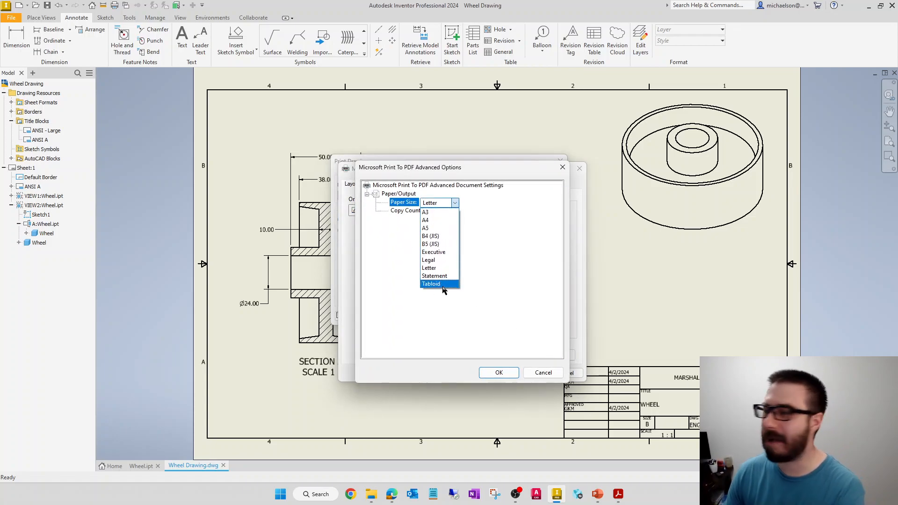
pyautogui.click(443, 286)
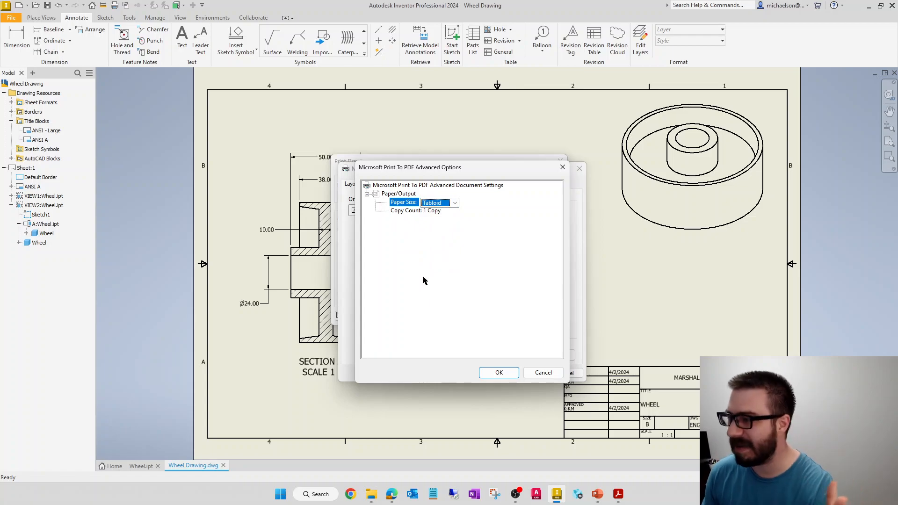
pyautogui.click(482, 373)
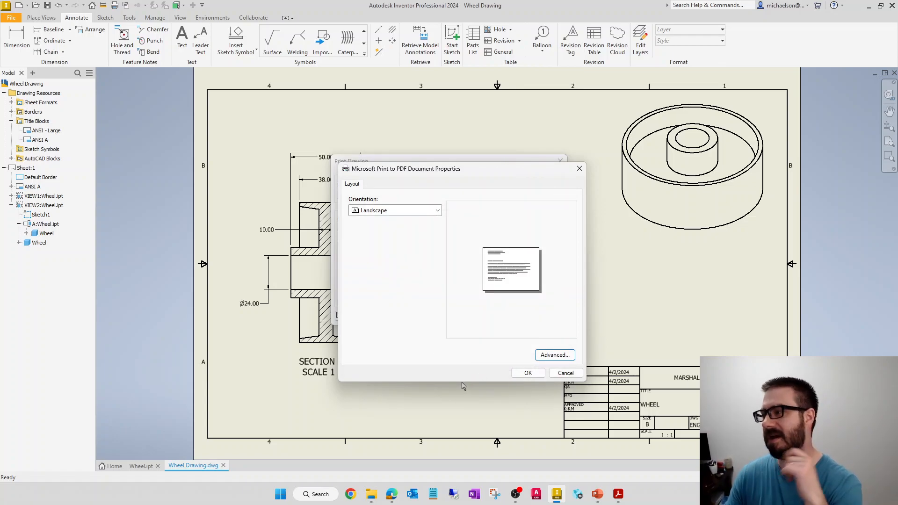
pyautogui.click(527, 373)
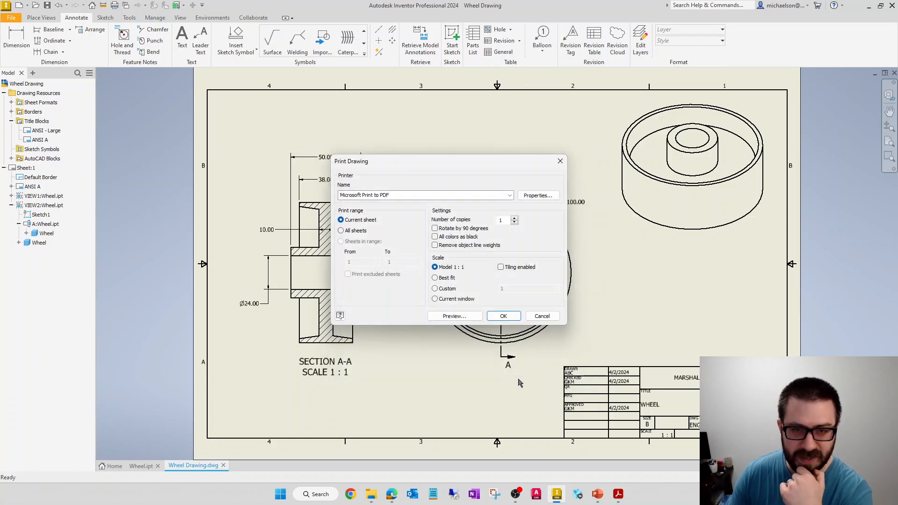
# Preview the printout and print it to a PDF on the Desktop named "Wheel Drawing".
pyautogui.click(453, 316)
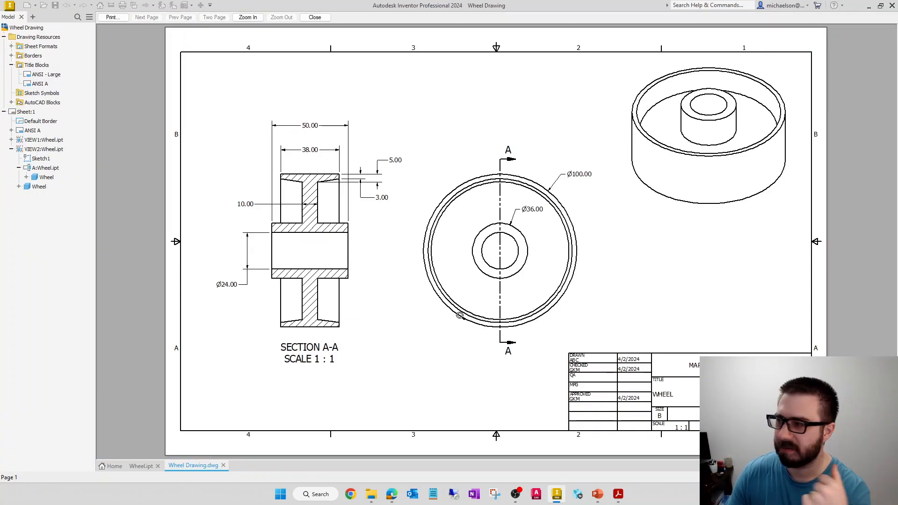
pyautogui.click(117, 16)
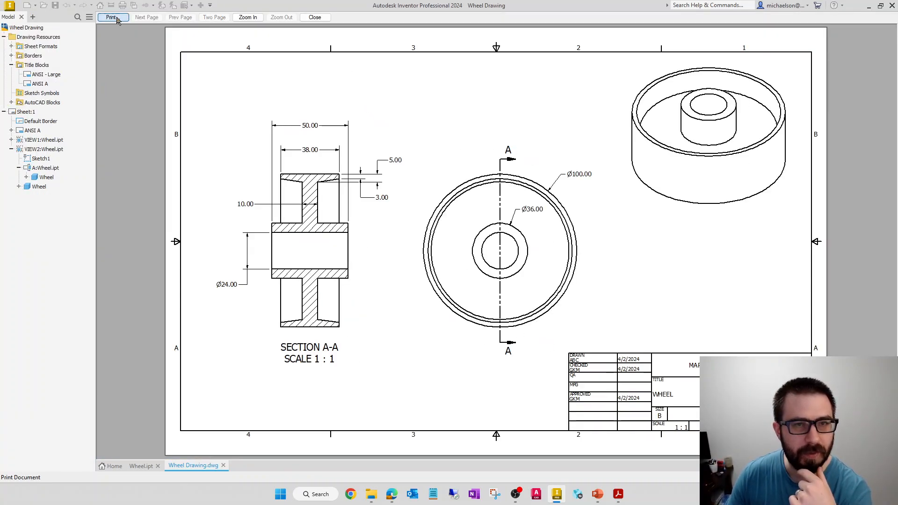
pyautogui.click(497, 320)
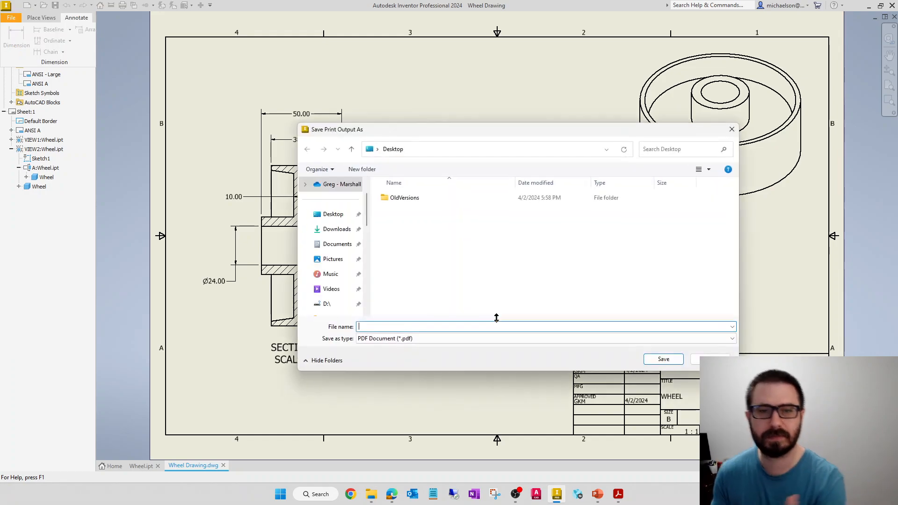
pyautogui.write('wHE')
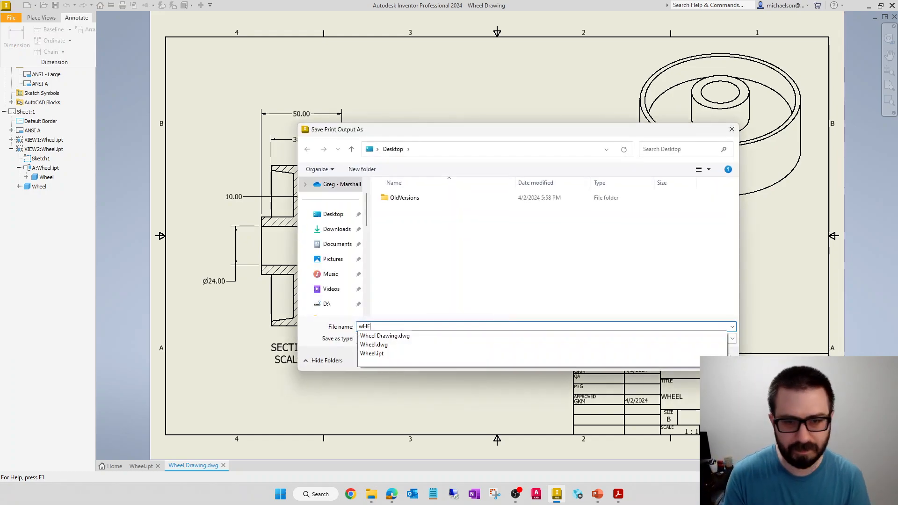
pyautogui.press('BackSpace')
pyautogui.press('BackSpace')
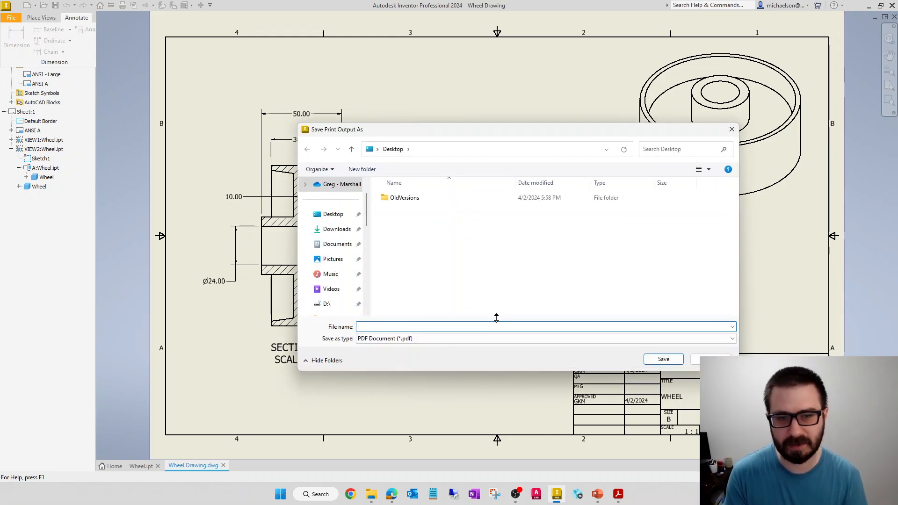
pyautogui.write('Wheel')
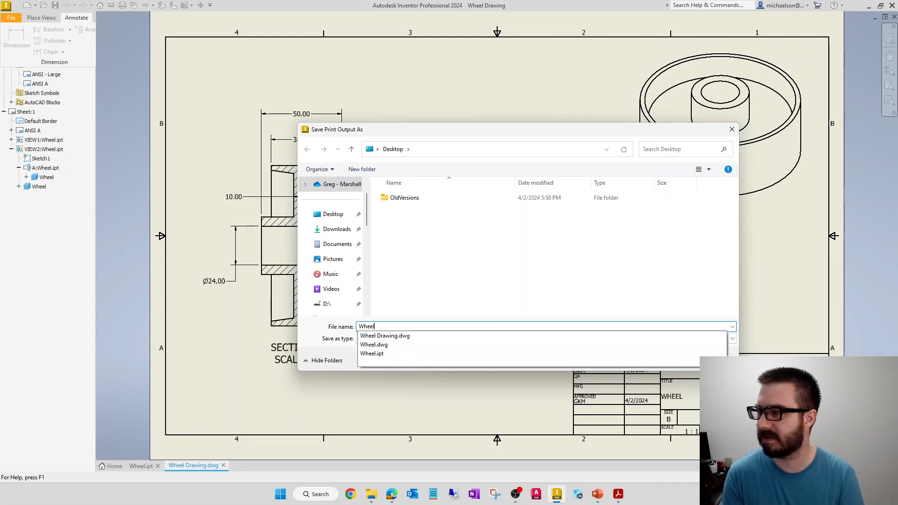
pyautogui.write(' Drawing')
pyautogui.press('Return')
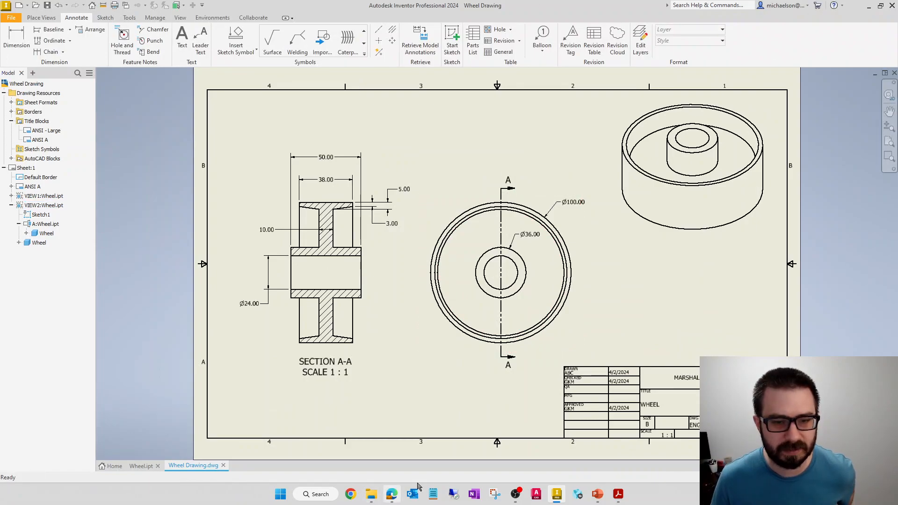
# Minimize the open windows, check the Wheel Drawing PDF from the desktop, and close the PDF viewer.
pyautogui.click(869, 6)
pyautogui.click(866, 8)
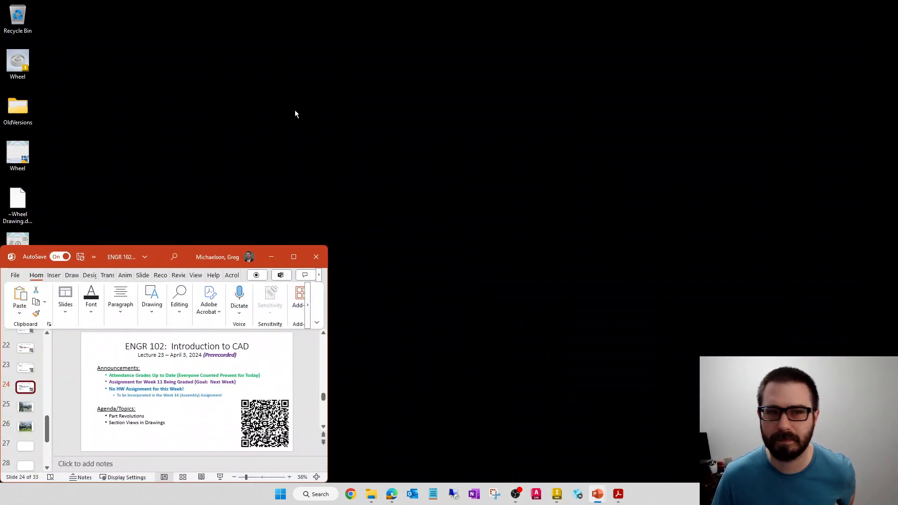
pyautogui.click(272, 257)
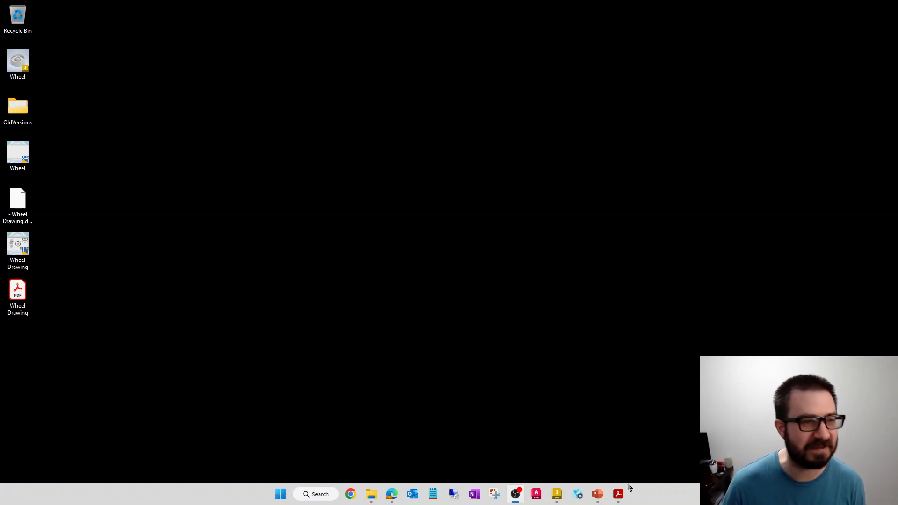
pyautogui.doubleClick(10, 296)
pyautogui.moveTo(897, 136)
pyautogui.mouseDown()
pyautogui.moveTo(682, 136)
pyautogui.moveTo(541, 0)
pyautogui.mouseUp()
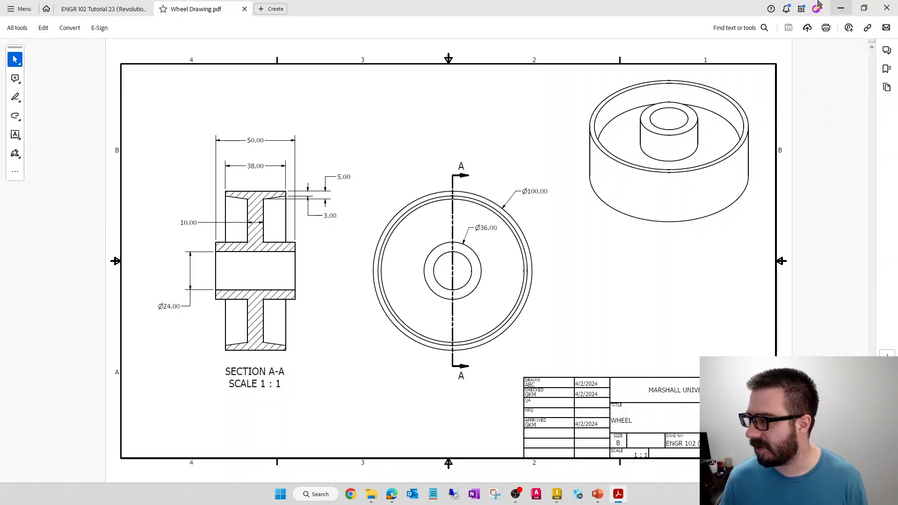
pyautogui.click(893, 4)
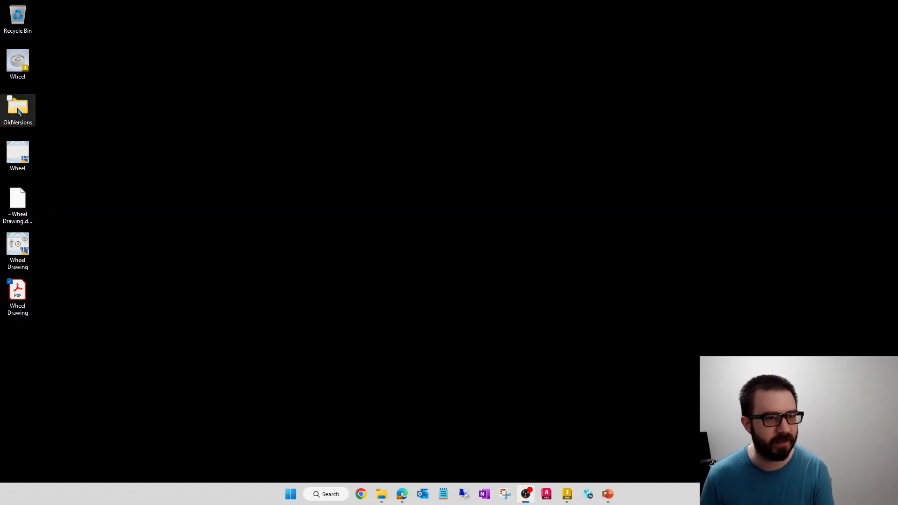
# Return to Inventor, close the wheel drawing, and exit the program.
pyautogui.click(567, 493)
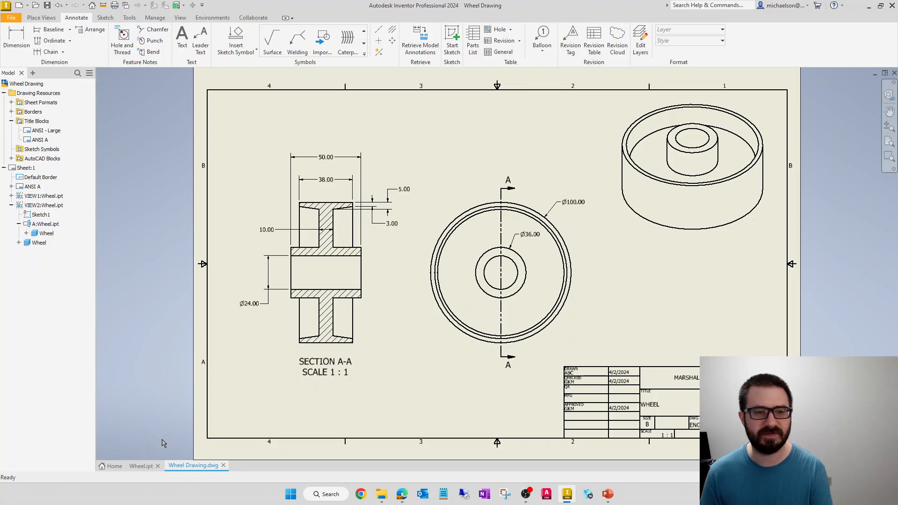
pyautogui.click(223, 466)
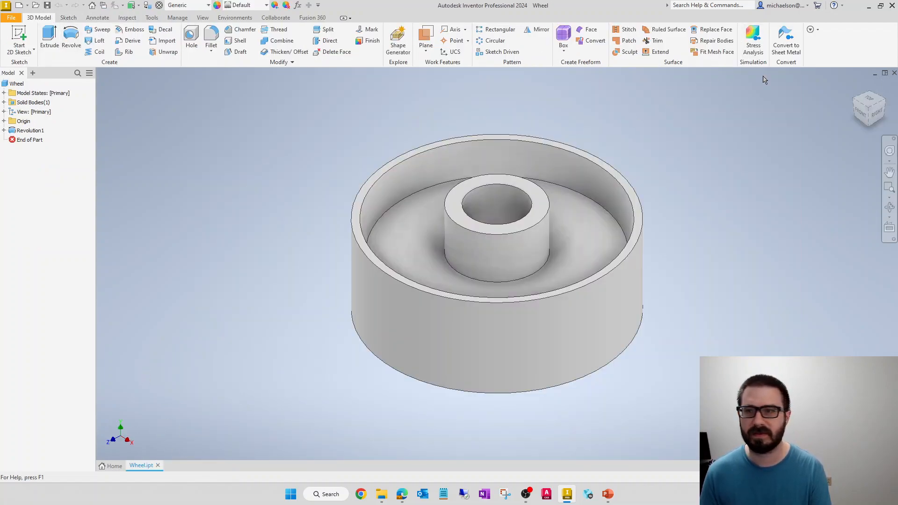
pyautogui.click(893, 6)
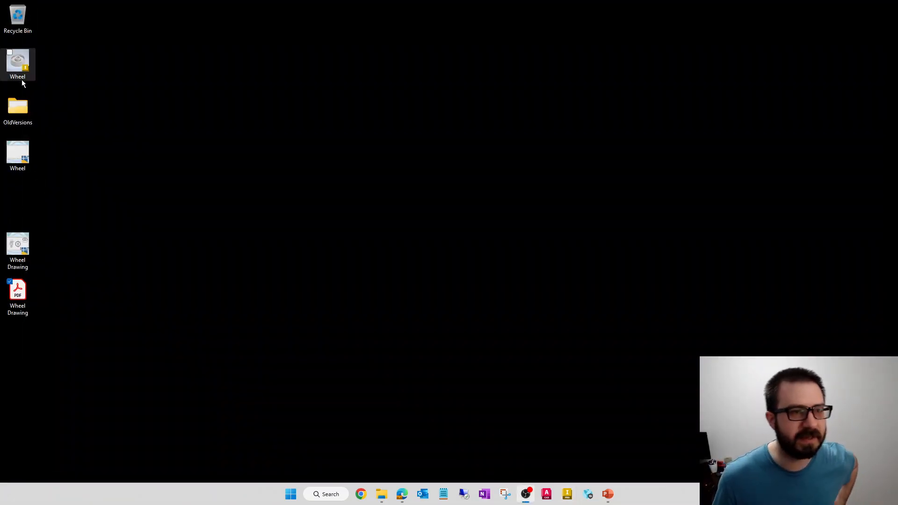
# Move the wheel files away from the Recycle Bin's column on the desktop and delete the extra Wheel DWG file.
pyautogui.moveTo(104, 374); pyautogui.dragTo(172, 85)
pyautogui.click(201, 91)
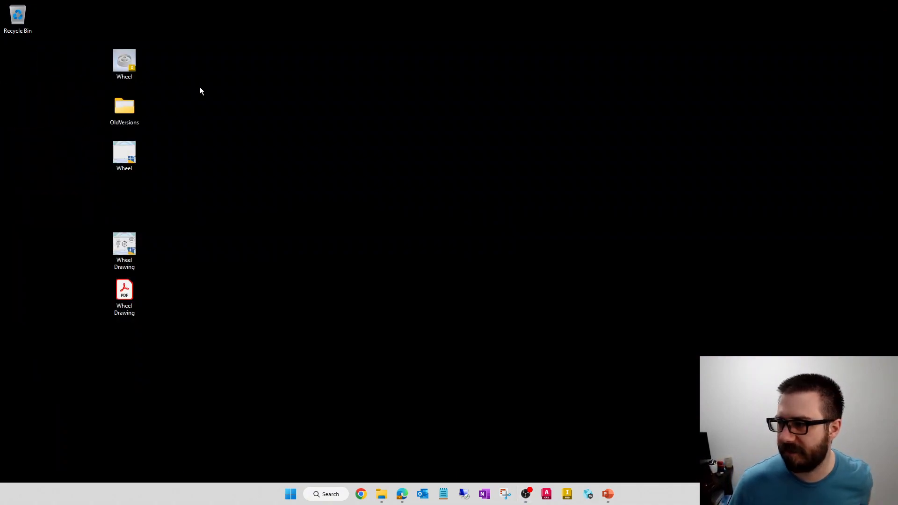
pyautogui.click(134, 57)
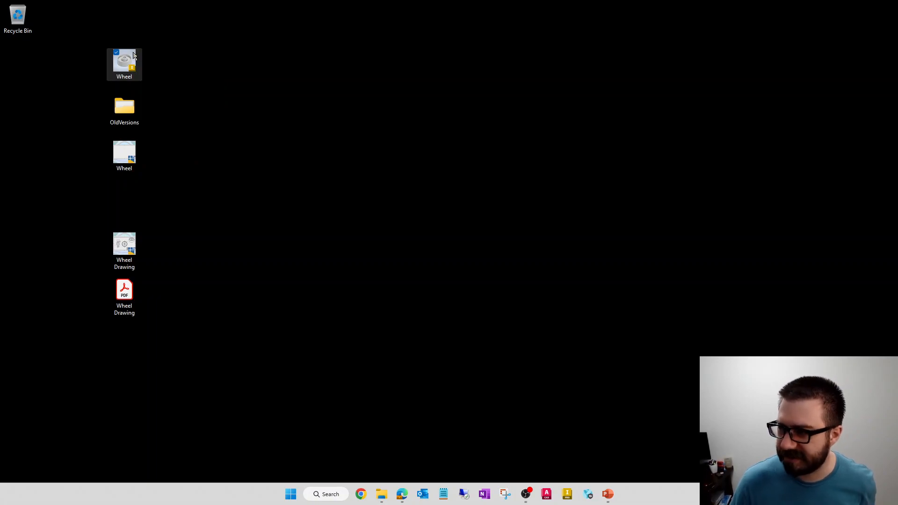
pyautogui.moveTo(129, 274); pyautogui.dragTo(130, 202)
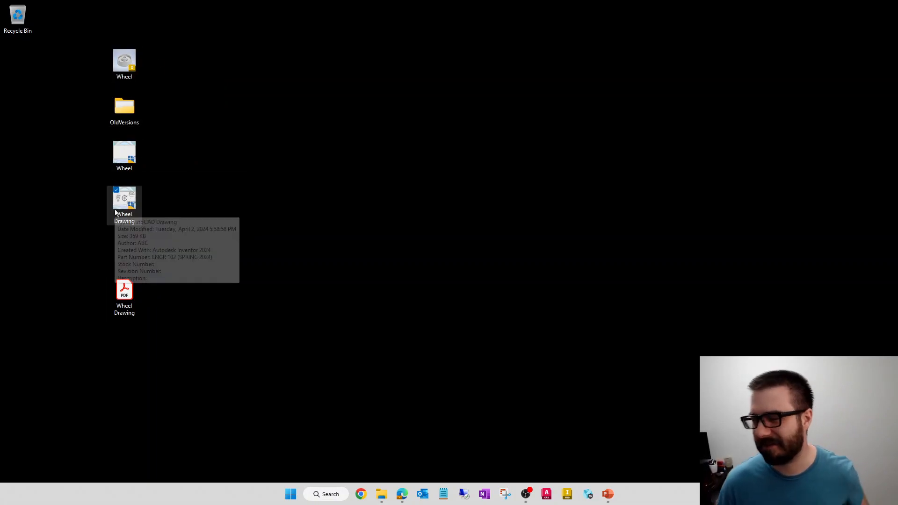
pyautogui.moveTo(178, 152); pyautogui.dragTo(74, 160)
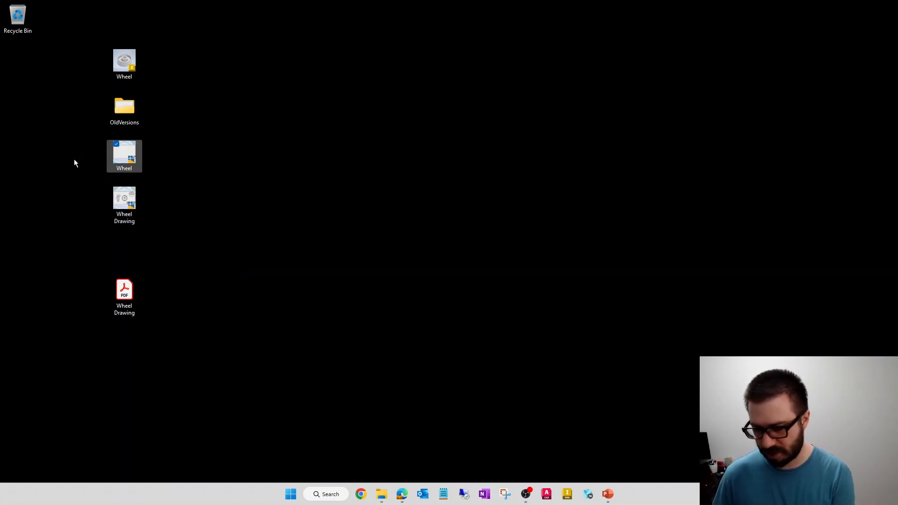
pyautogui.press('Delete')
# Arrange the Wheel Drawing DWG and PDF files in a row beside the Wheel part file.
pyautogui.moveTo(124, 291); pyautogui.dragTo(124, 246)
pyautogui.moveTo(176, 297)
pyautogui.mouseDown()
pyautogui.moveTo(114, 211)
pyautogui.moveTo(116, 147)
pyautogui.mouseUp()
pyautogui.moveTo(218, 267)
pyautogui.mouseDown()
pyautogui.moveTo(91, 140)
pyautogui.moveTo(176, 77)
pyautogui.moveTo(170, 72)
pyautogui.mouseUp()
pyautogui.moveTo(169, 119)
pyautogui.mouseDown()
pyautogui.moveTo(207, 84)
pyautogui.moveTo(188, 120)
pyautogui.moveTo(215, 95)
pyautogui.moveTo(201, 75)
pyautogui.mouseUp()
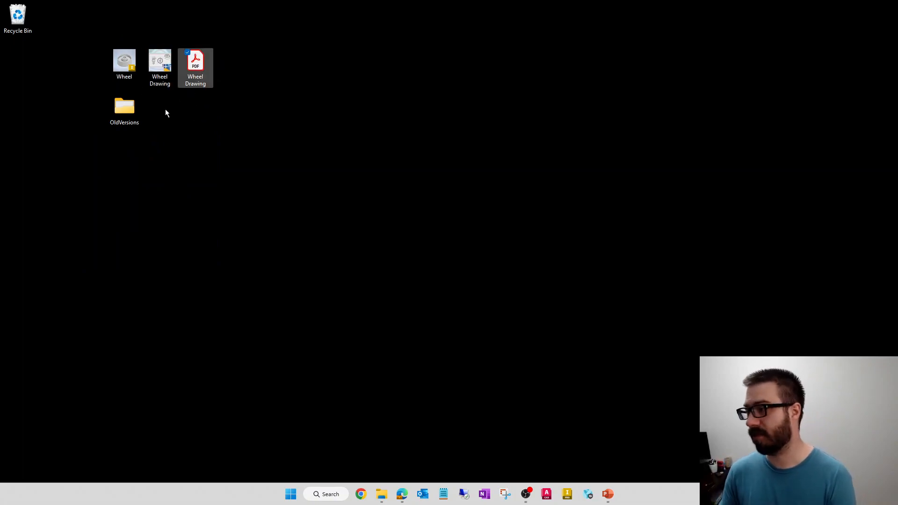
# Look through the OldVersions folder, close it, and place the folder beside the Wheel Drawing PDF.
pyautogui.doubleClick(115, 124)
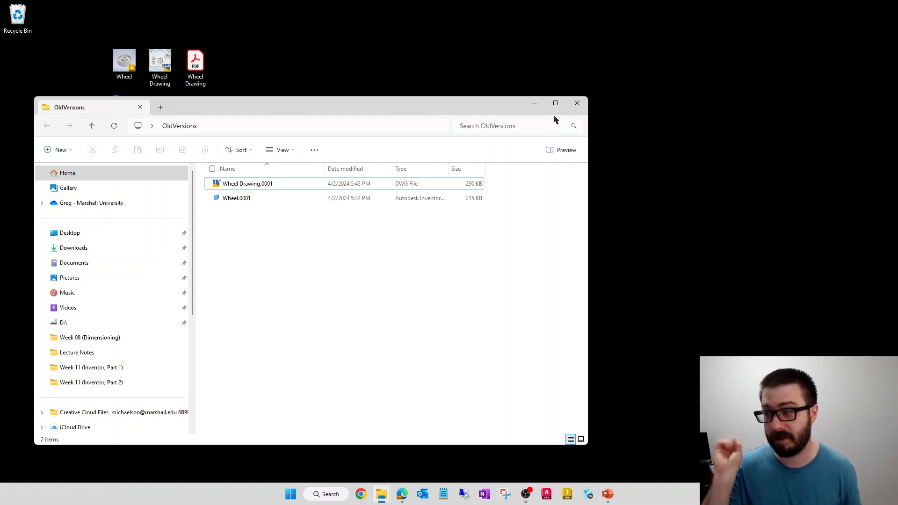
pyautogui.click(577, 103)
pyautogui.moveTo(124, 108)
pyautogui.mouseDown()
pyautogui.moveTo(155, 105)
pyautogui.moveTo(227, 73)
pyautogui.mouseUp()
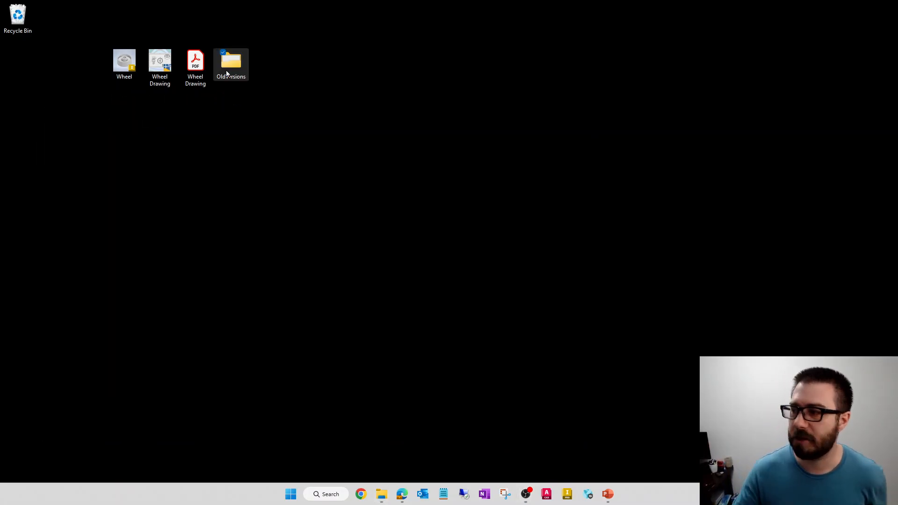
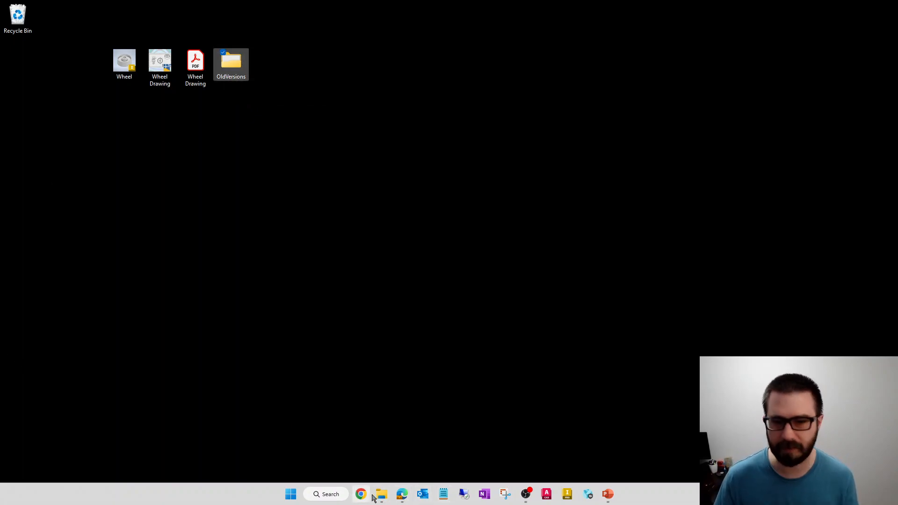
# Open the Final Assembly HW folder within Weekly Content in File Explorer.
pyautogui.click(381, 497)
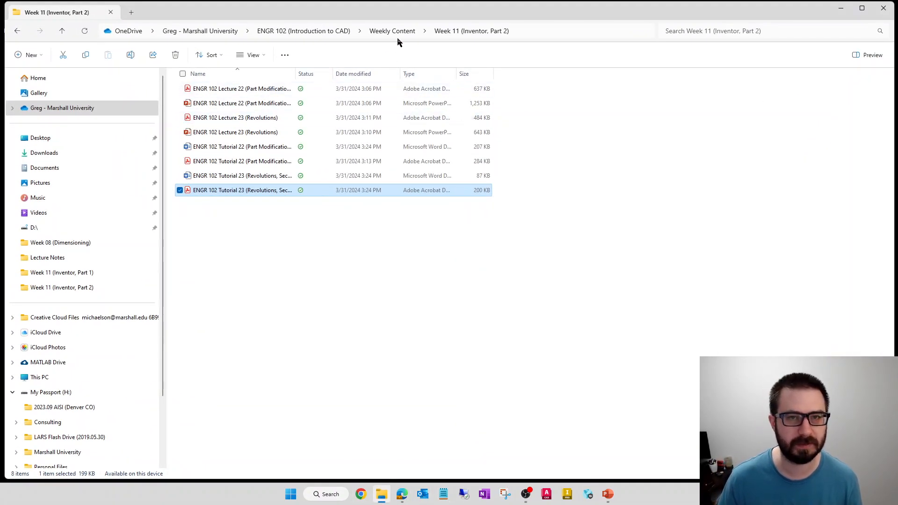
pyautogui.click(397, 34)
pyautogui.doubleClick(236, 89)
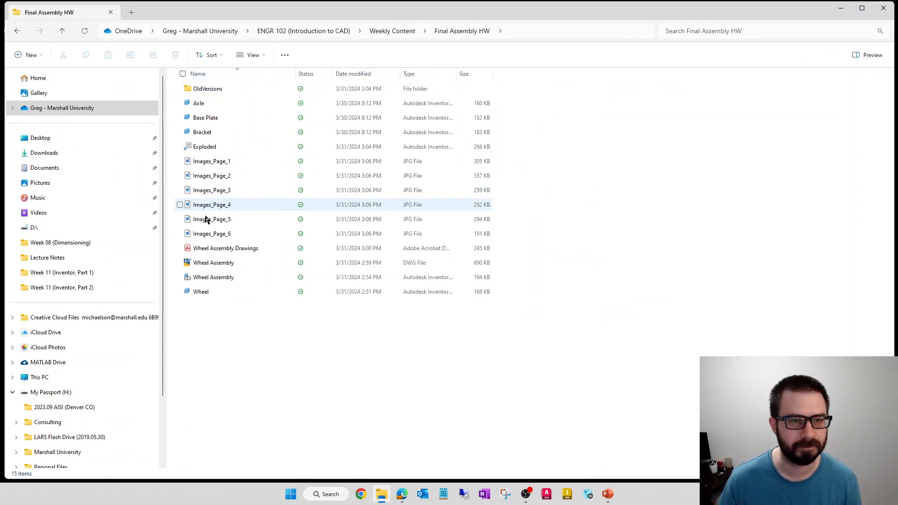
# Open the Wheel Assembly Drawings PDF from the homework folder in Adobe Acrobat and minimize the File Explorer window.
pyautogui.doubleClick(243, 252)
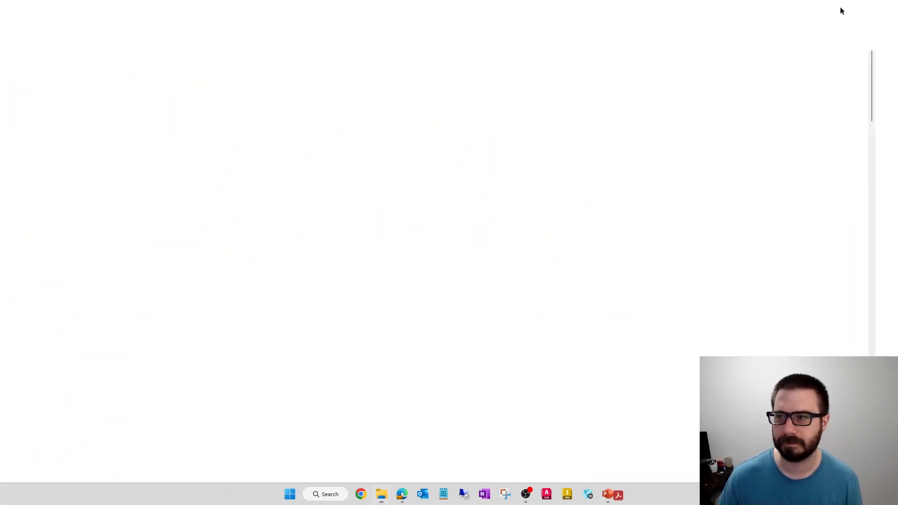
pyautogui.click(841, 8)
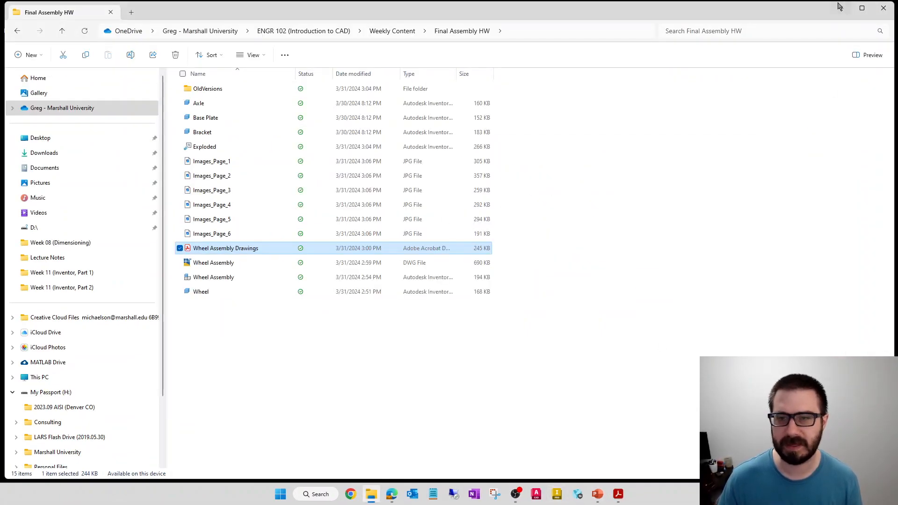
pyautogui.click(842, 9)
pyautogui.click(610, 497)
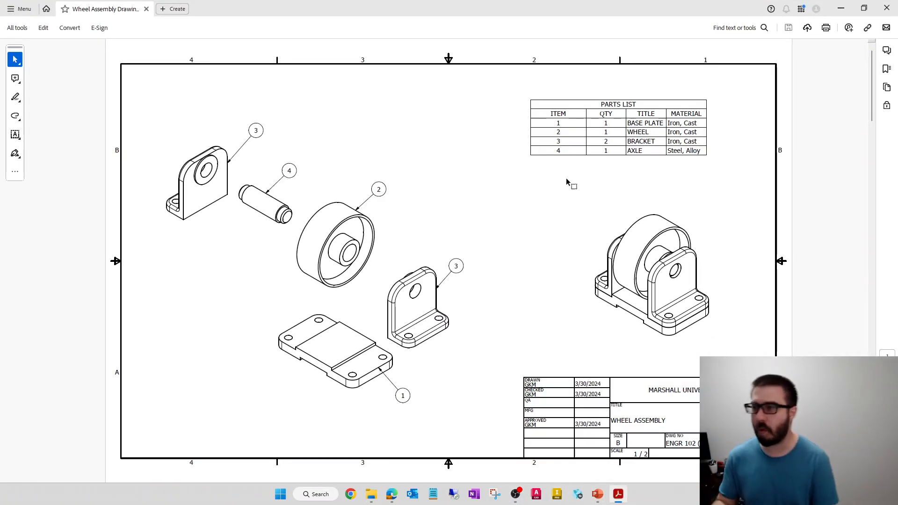
# Review the drawing set's sheets, examining the exploded assembly with parts list, base plate, wheel, bracket and axle dimensions, and the fillet and chamfer notes.
pyautogui.scroll(-3, 567, 181)
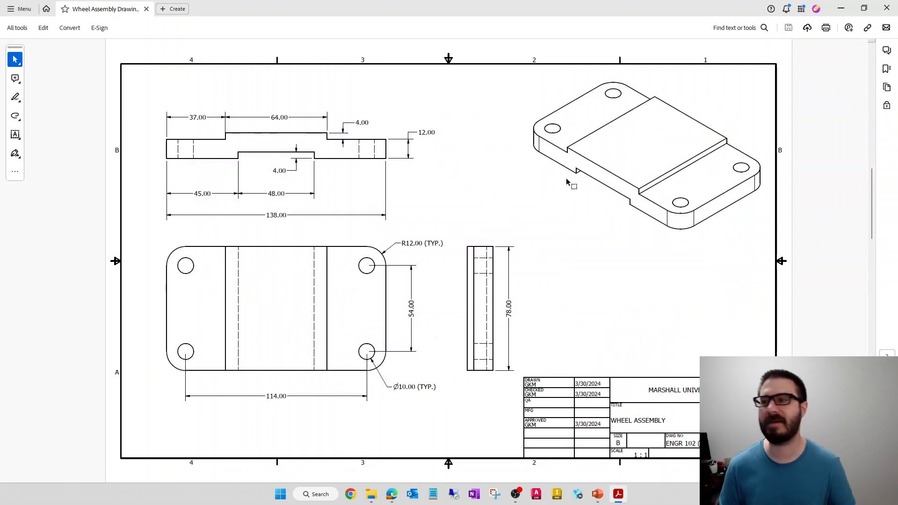
pyautogui.scroll(-3, 567, 180)
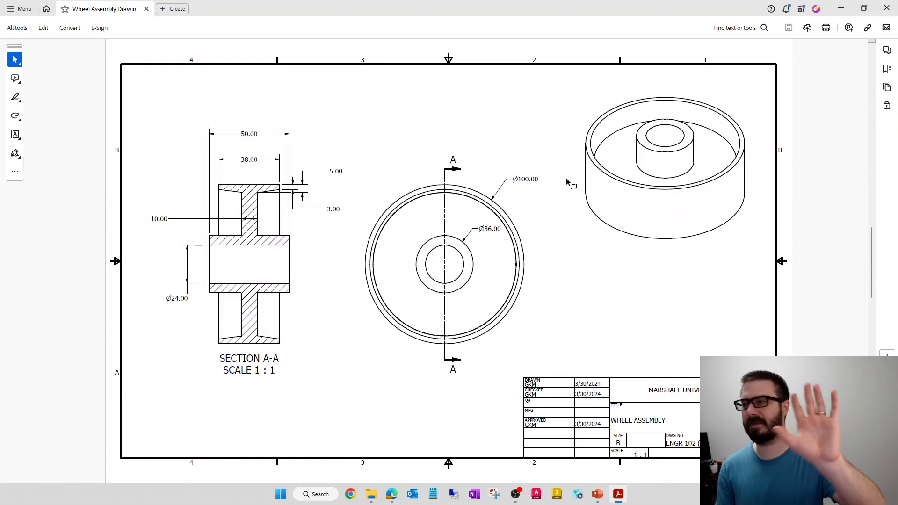
pyautogui.scroll(-3, 566, 180)
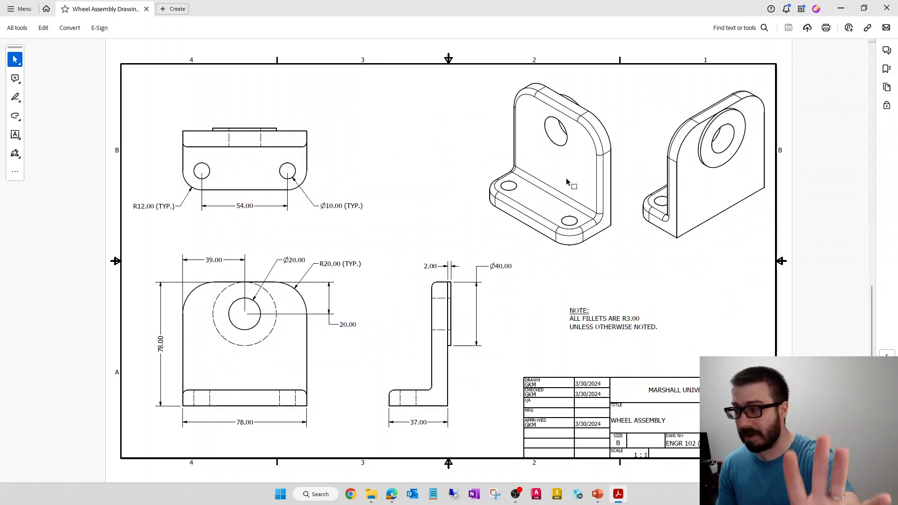
pyautogui.scroll(-3, 566, 182)
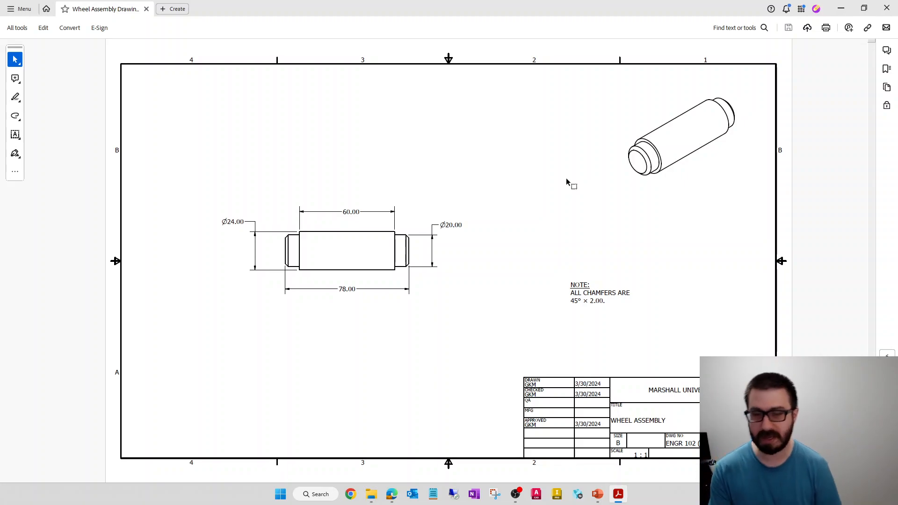
pyautogui.scroll(3, 567, 182)
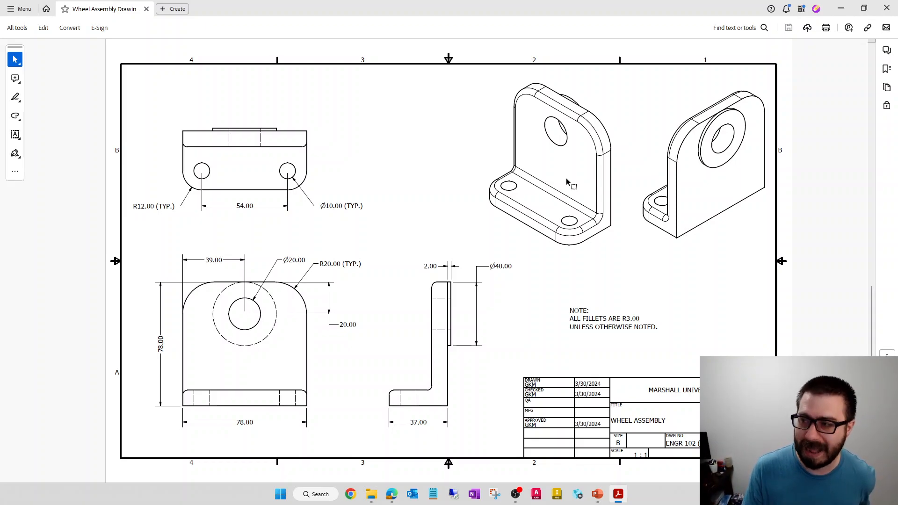
pyautogui.scroll(-1, 566, 178)
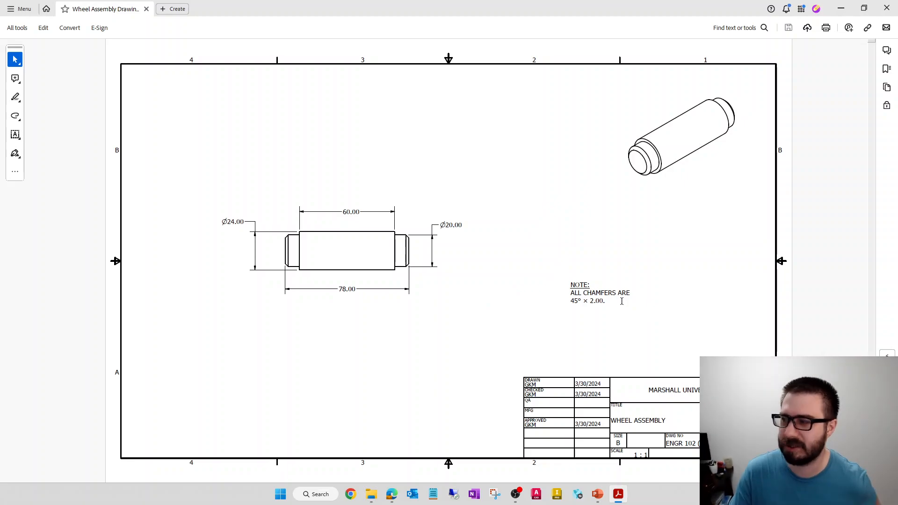
pyautogui.scroll(-1, 622, 304)
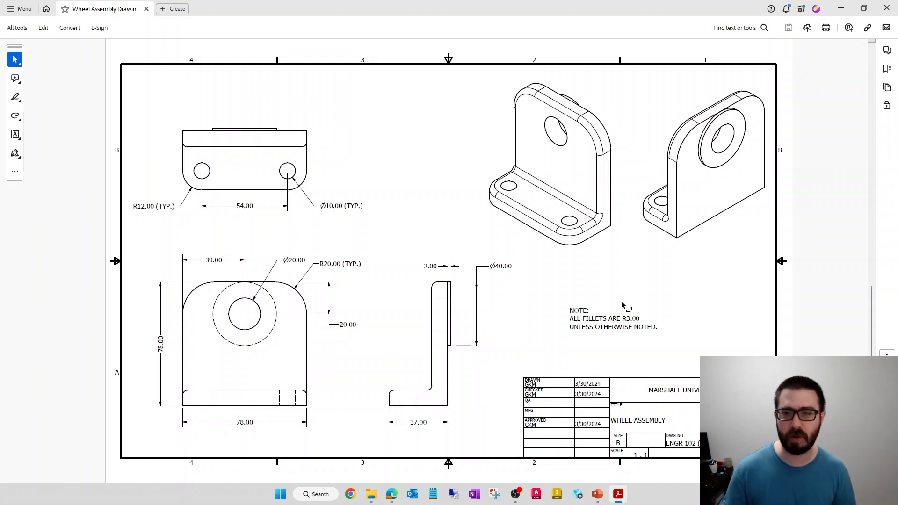
pyautogui.scroll(-1, 615, 307)
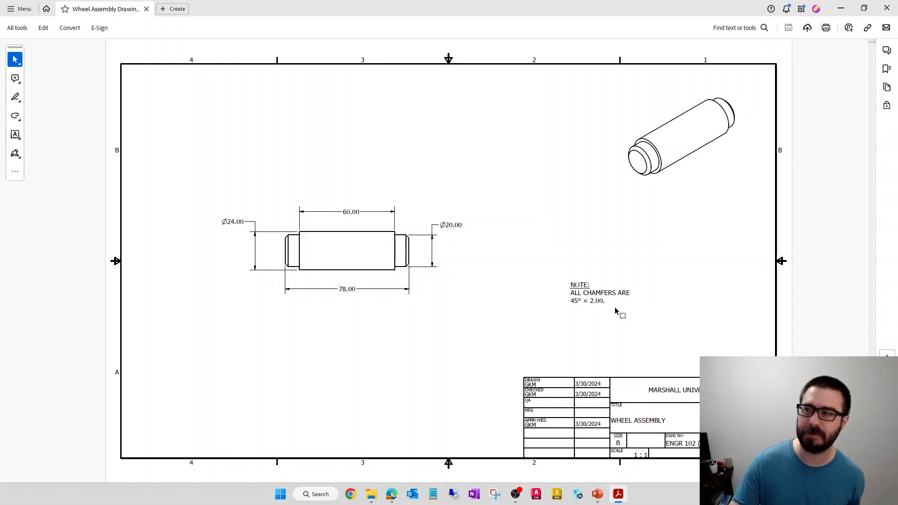
pyautogui.scroll(1, 607, 301)
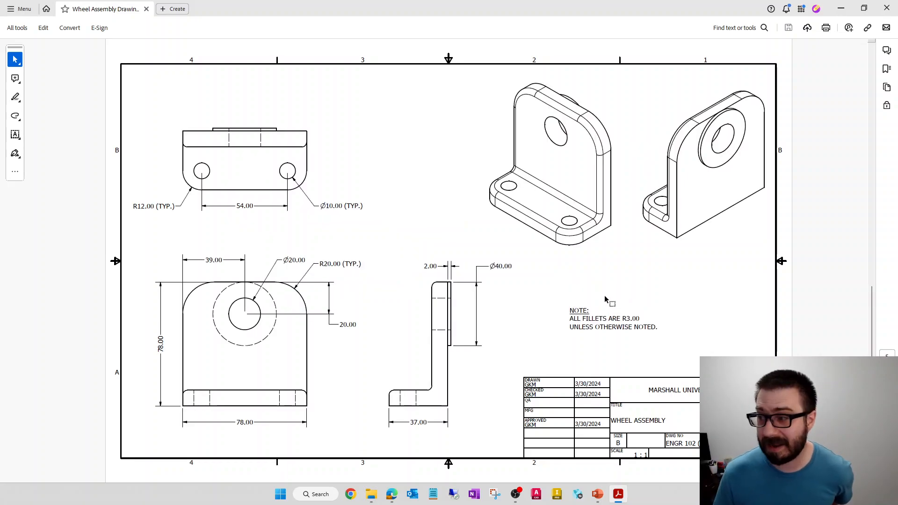
pyautogui.scroll(2, 605, 299)
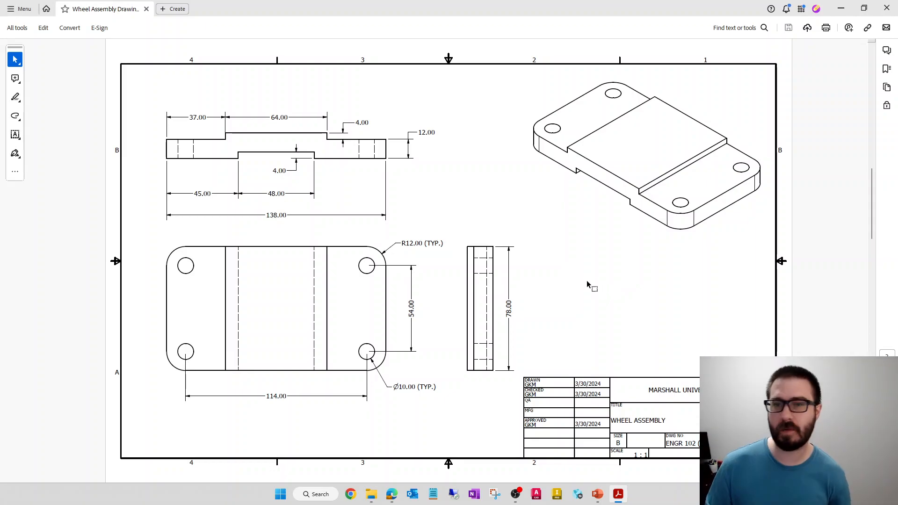
pyautogui.scroll(-2, 586, 283)
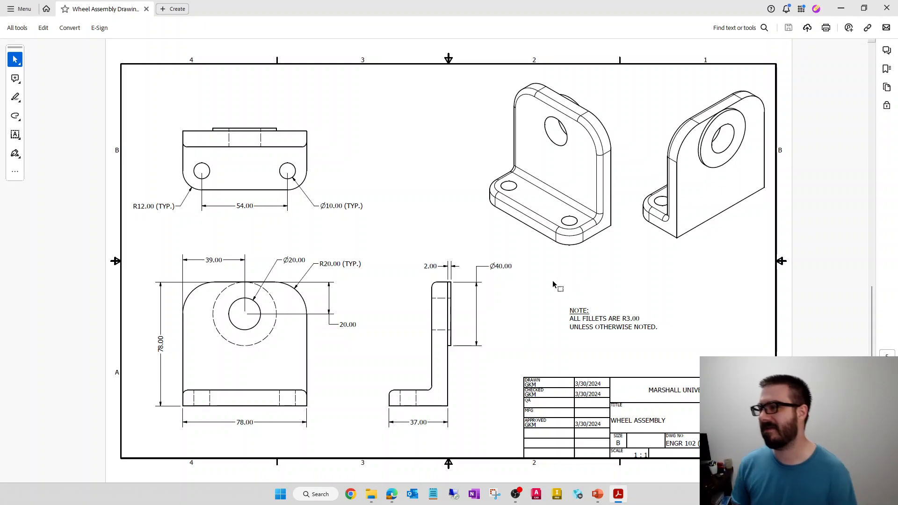
pyautogui.scroll(4, 551, 279)
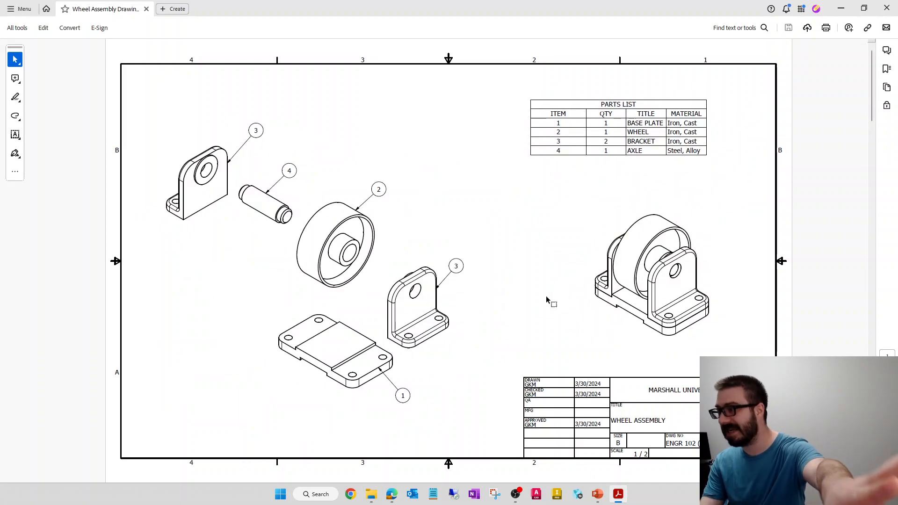
pyautogui.scroll(-4, 547, 299)
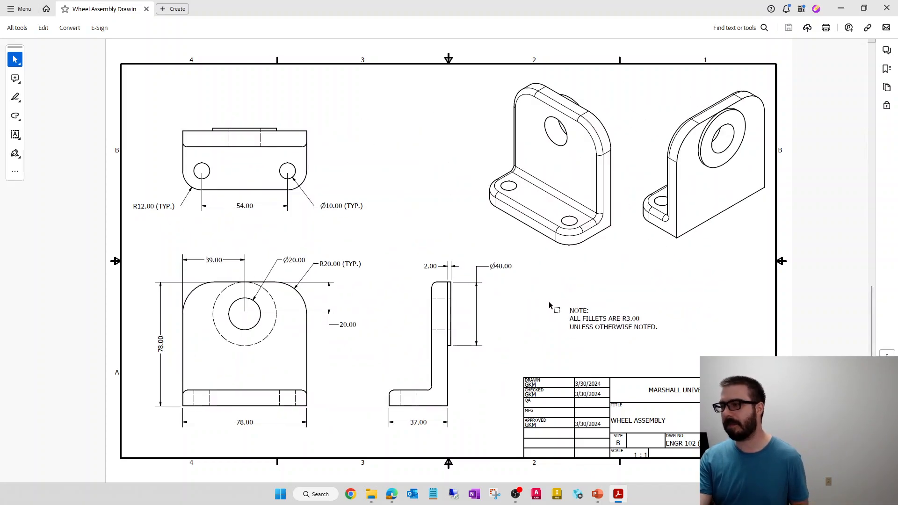